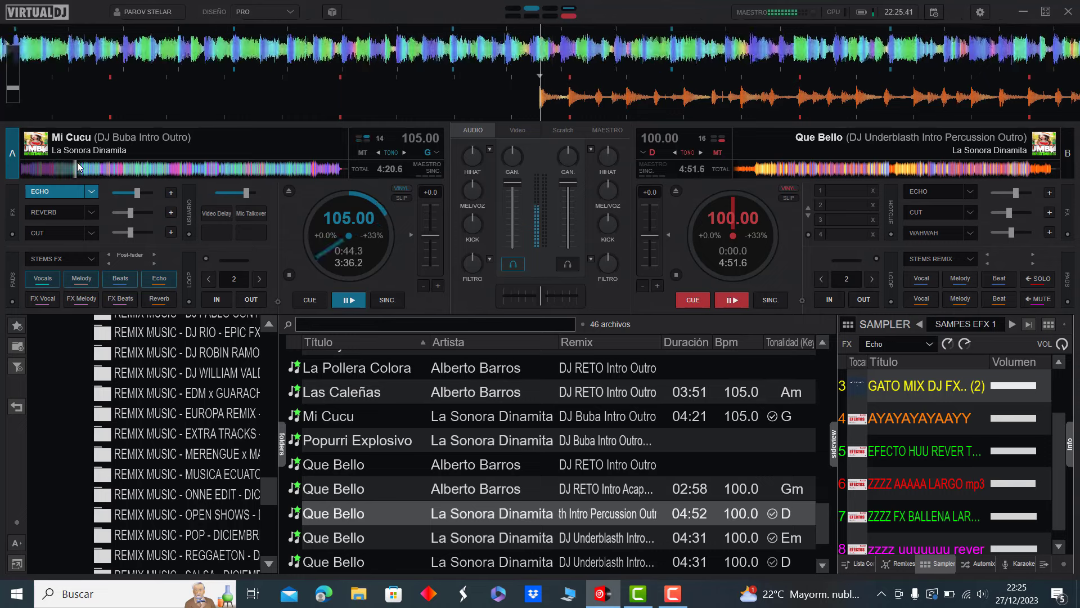
- Apply the Echo effect to Mi Cucu on deck A and switch playback to Que Bello on deck B
{"action": "key", "text": "e"}
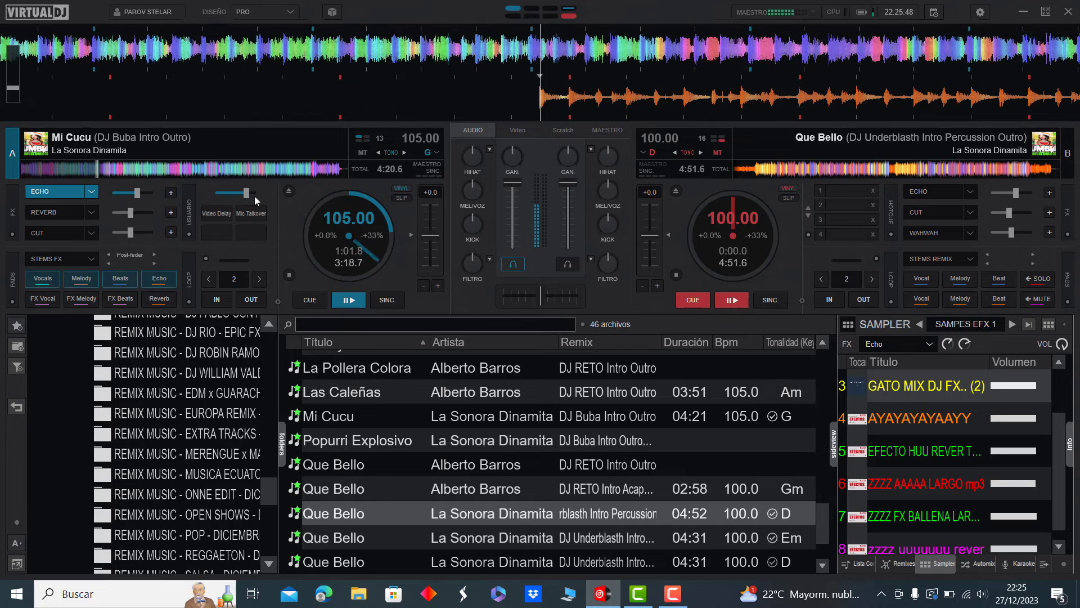
{"action": "key", "text": "e"}
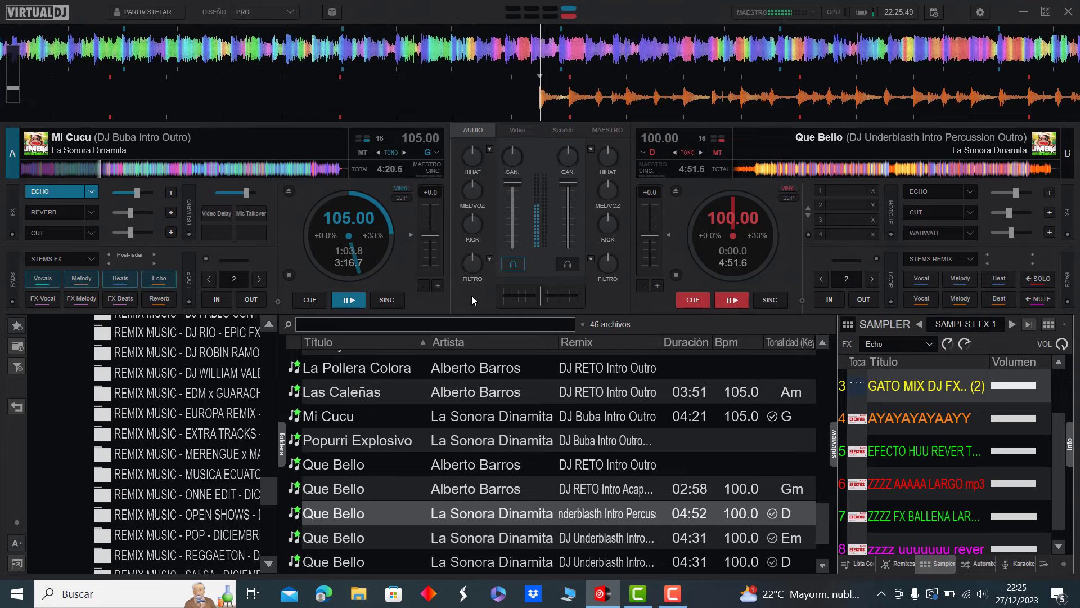
{"action": "key", "text": "space"}
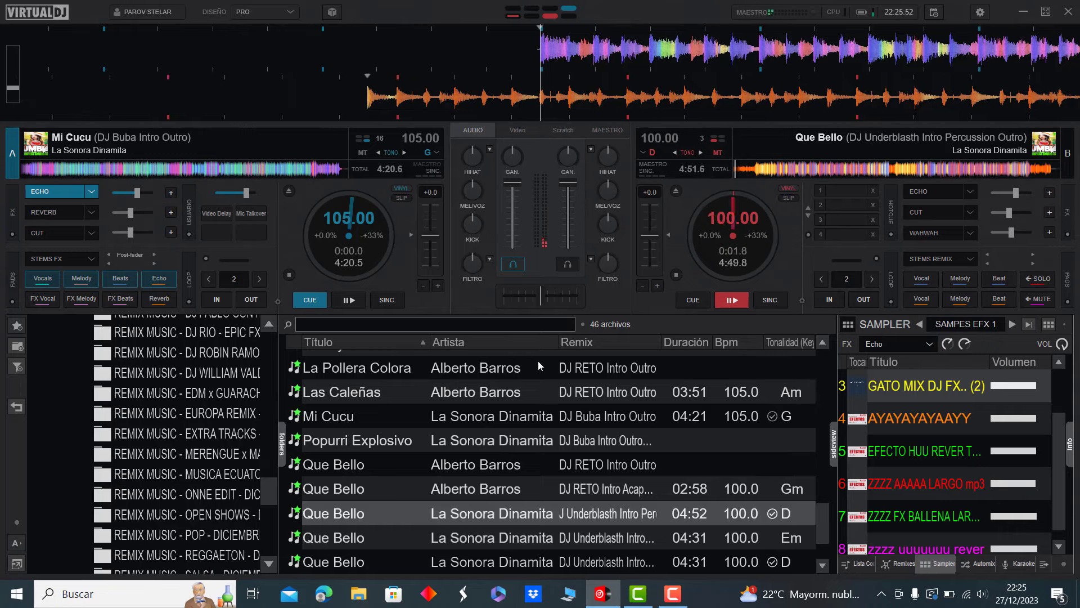
- Load Escandalo (DJ Yulios Cumbia Piano Intro Perca Outro Steady) from the track list onto deck A
{"action": "scroll", "coordinate": [510, 470], "scroll_direction": "up", "scroll_amount": 8}
{"action": "scroll", "coordinate": [487, 430], "scroll_direction": "down", "scroll_amount": 4}
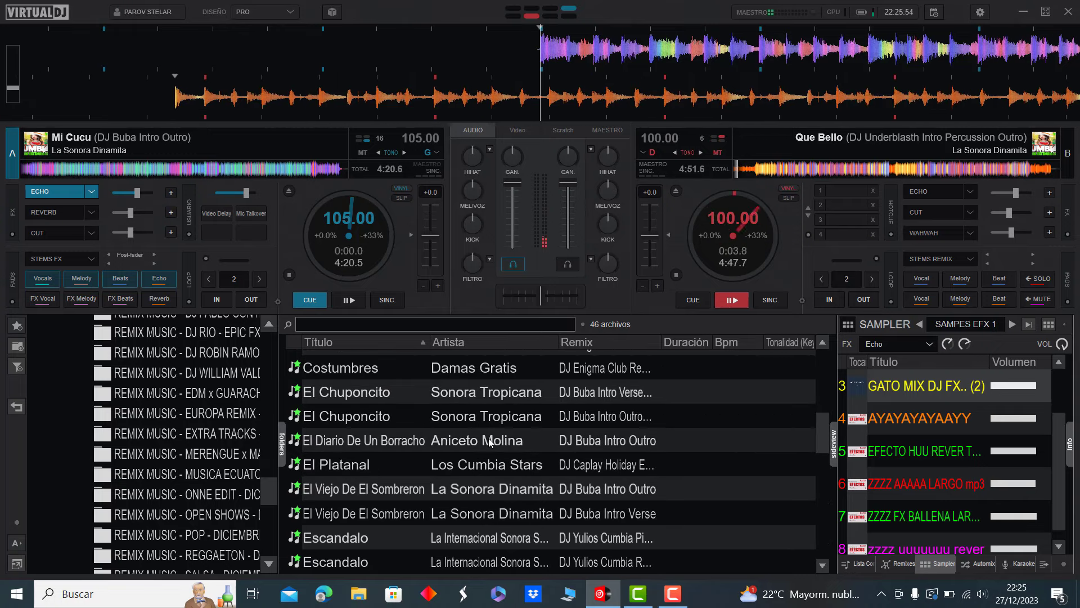
{"action": "scroll", "coordinate": [490, 449], "scroll_direction": "down", "scroll_amount": 3}
{"action": "scroll", "coordinate": [473, 448], "scroll_direction": "up", "scroll_amount": 3}
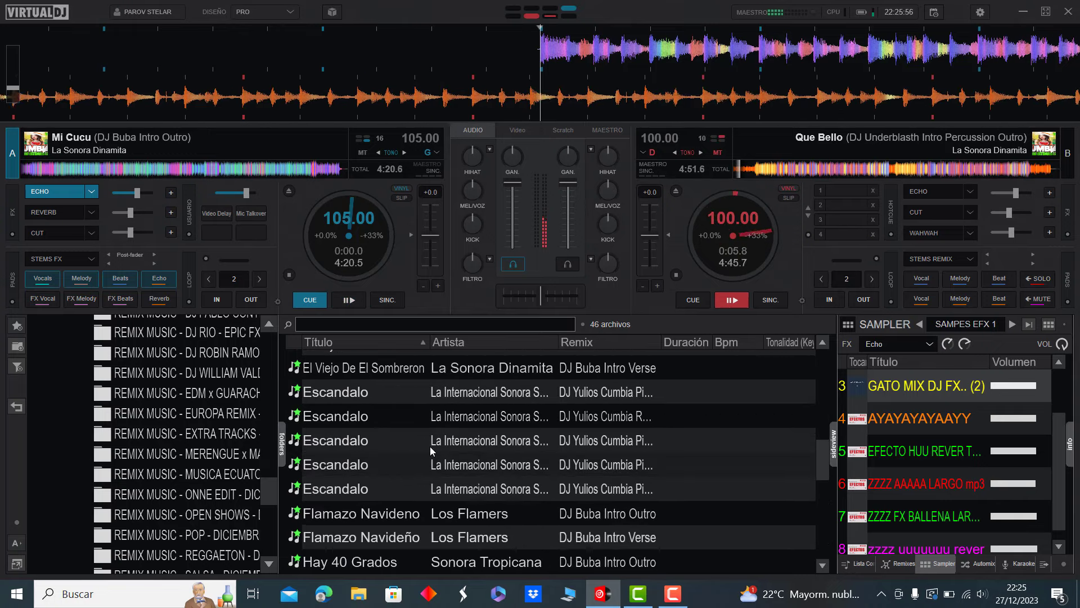
{"action": "double_click", "coordinate": [348, 441]}
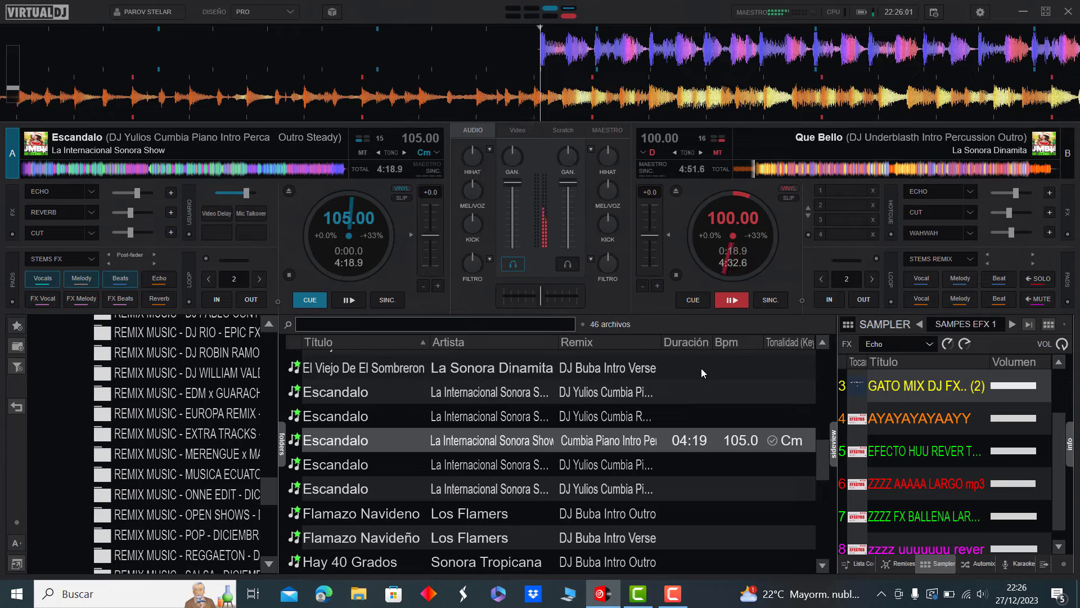
- Skip through Que Bello in successive jumps to about 2:15, using Echo between them, and switch playback to Escandalo on deck A
{"action": "key", "text": "e"}
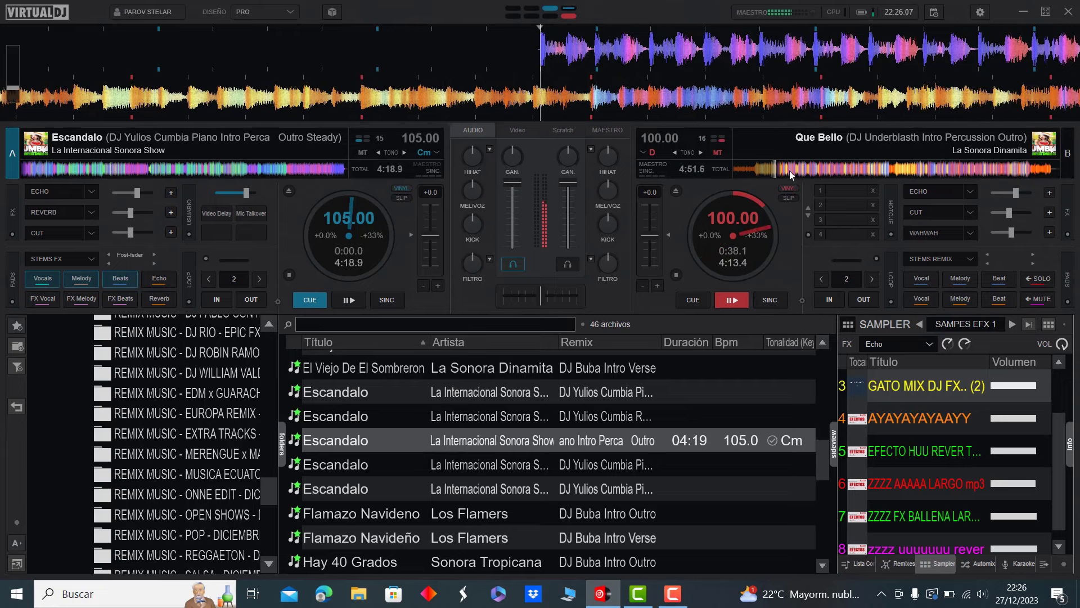
{"action": "left_click", "coordinate": [788, 168]}
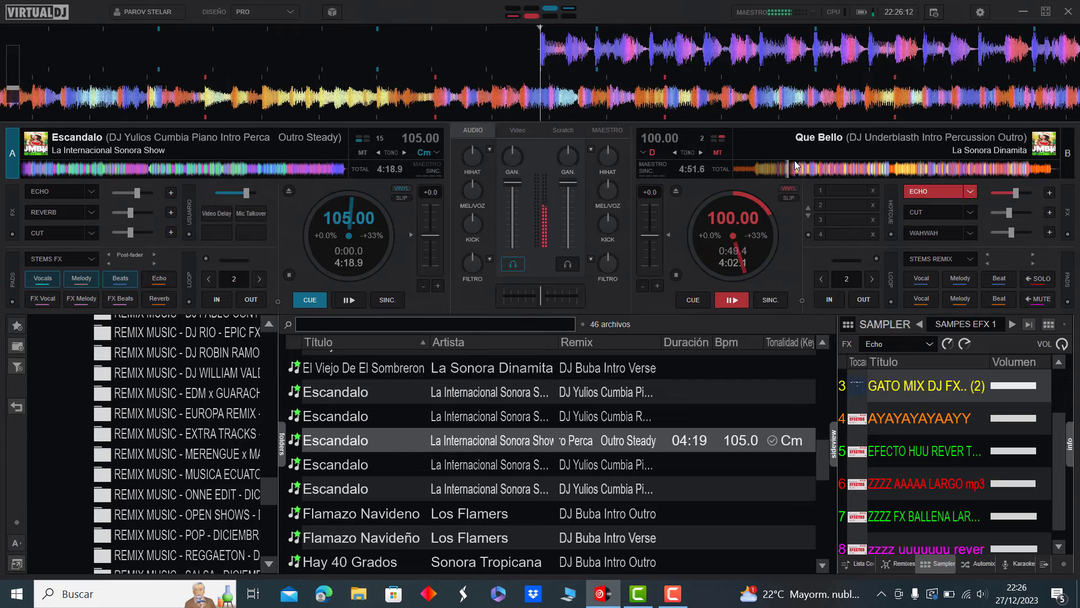
{"action": "left_click", "coordinate": [798, 167]}
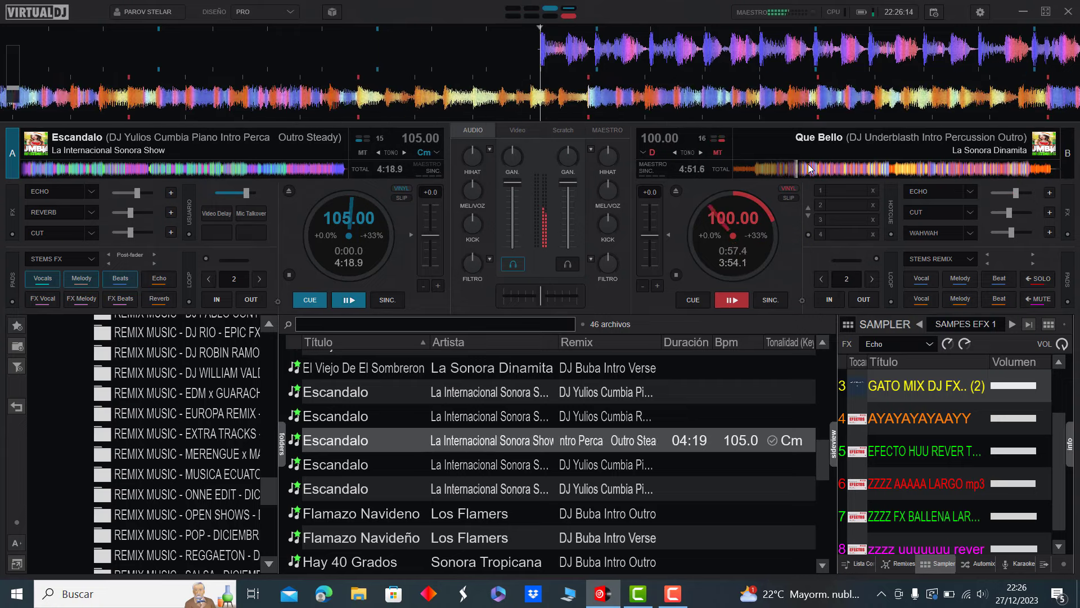
{"action": "left_click", "coordinate": [806, 168]}
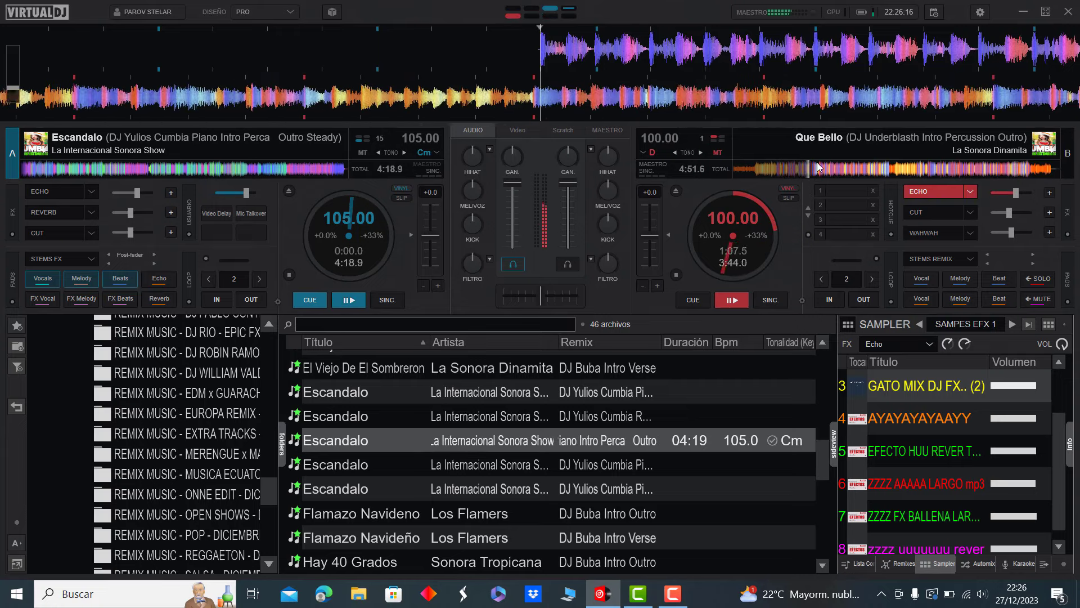
{"action": "left_click", "coordinate": [818, 167]}
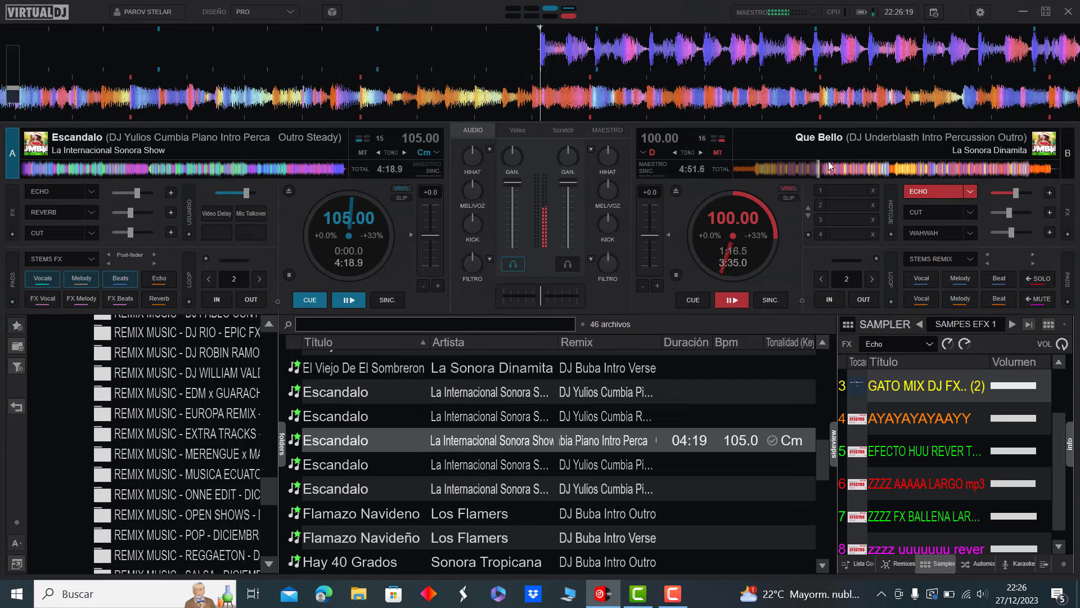
{"action": "left_click", "coordinate": [829, 166]}
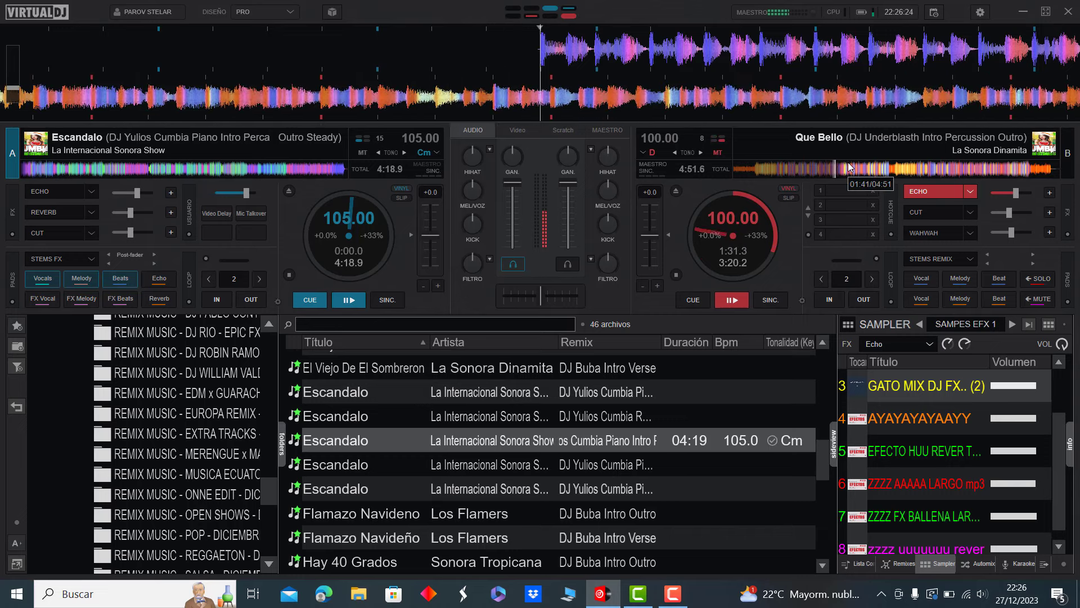
{"action": "left_click", "coordinate": [867, 167]}
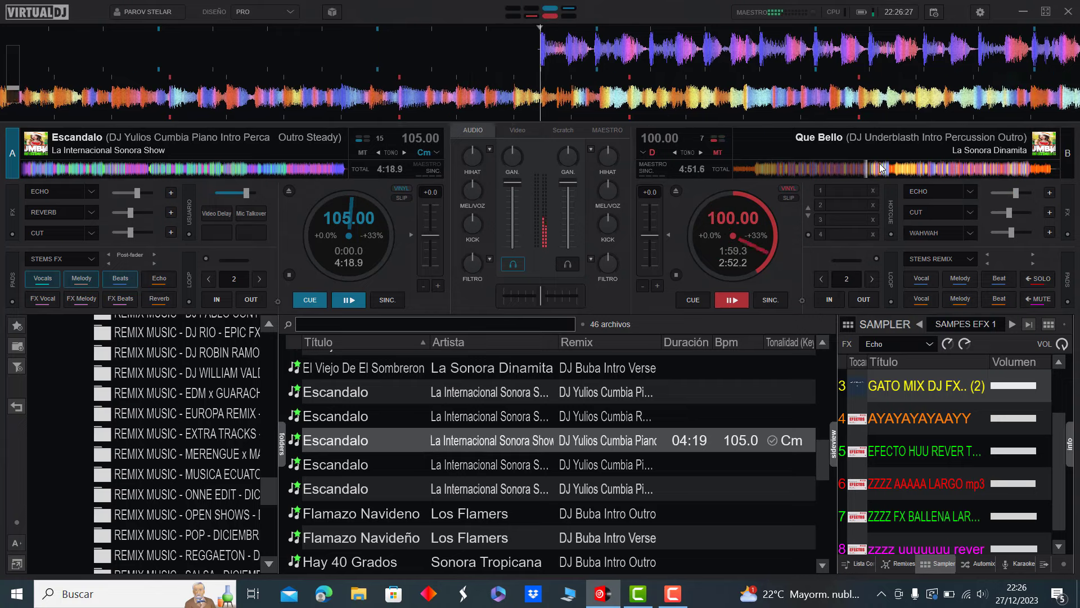
{"action": "left_click", "coordinate": [881, 167]}
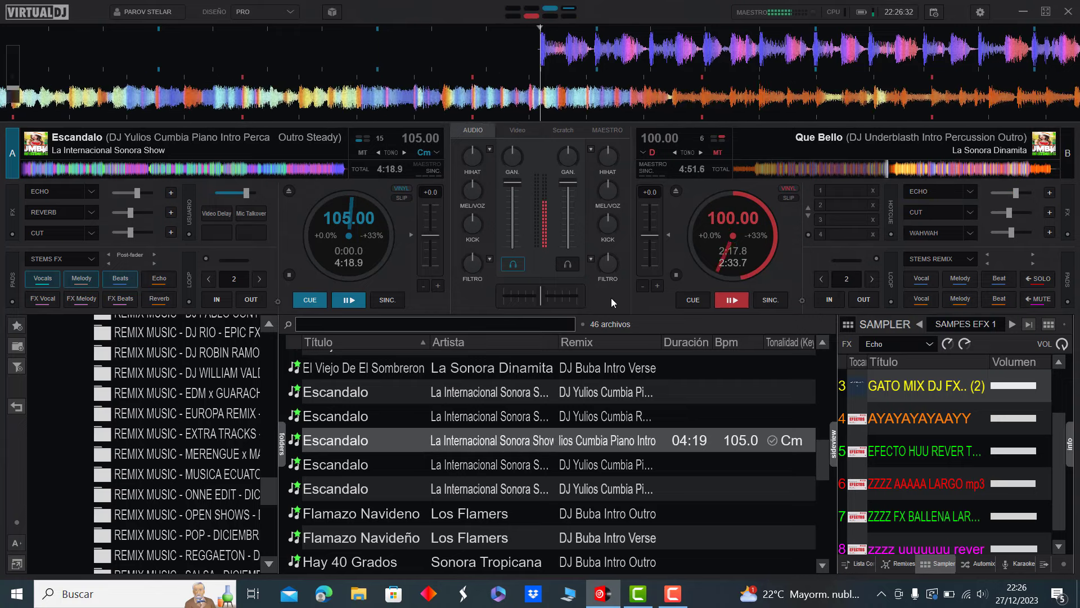
{"action": "key", "text": "space"}
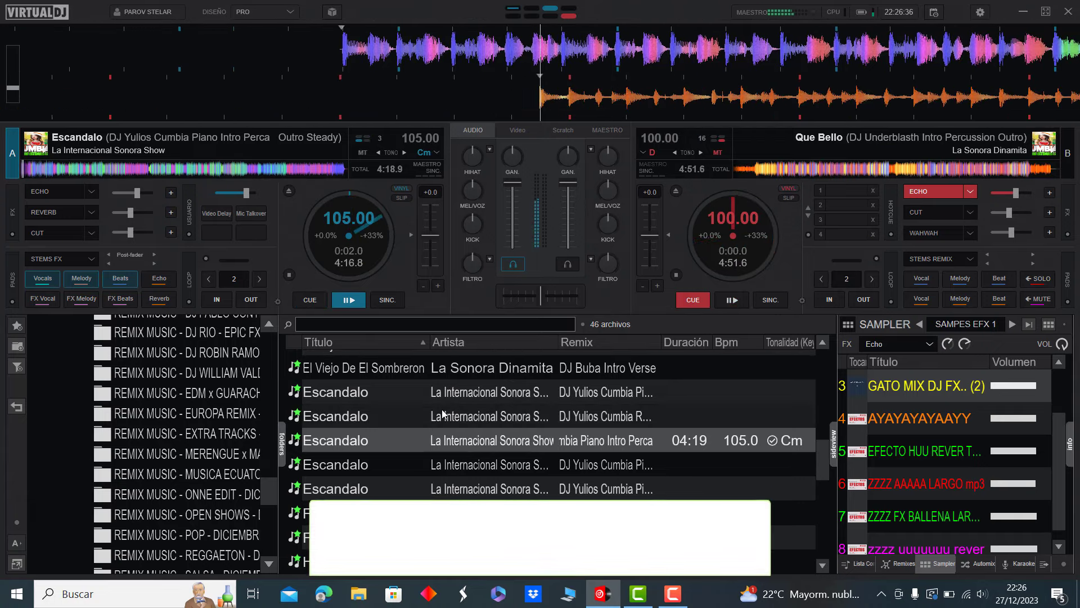
- Load A Mover El Cu (DJ Buba Intro Outro Remix) from the start of the track list onto deck B
{"action": "scroll", "coordinate": [443, 414], "scroll_direction": "up", "scroll_amount": 8}
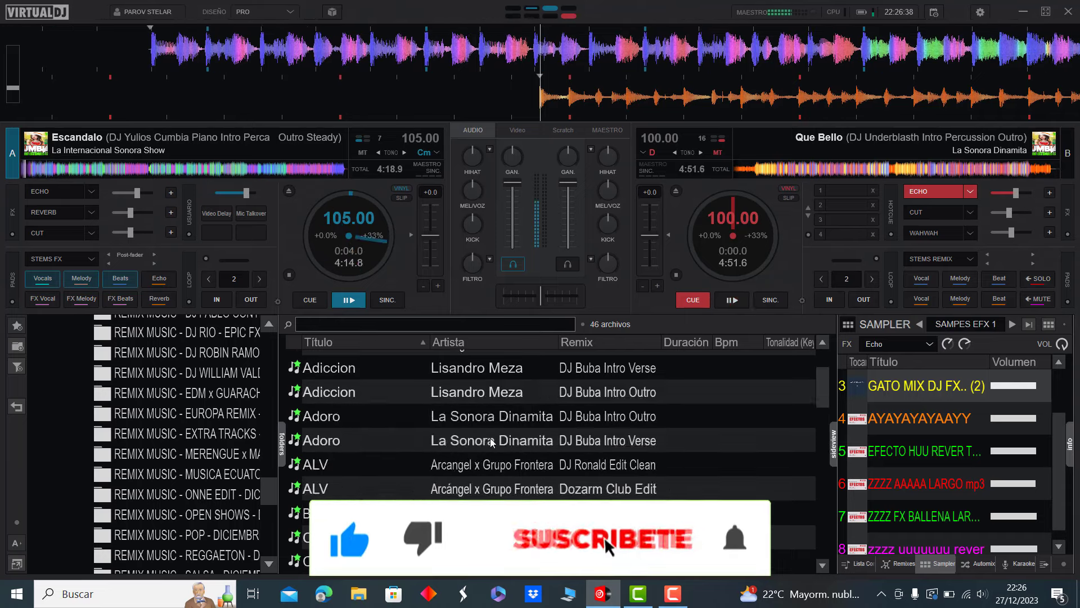
{"action": "scroll", "coordinate": [491, 442], "scroll_direction": "up", "scroll_amount": 2}
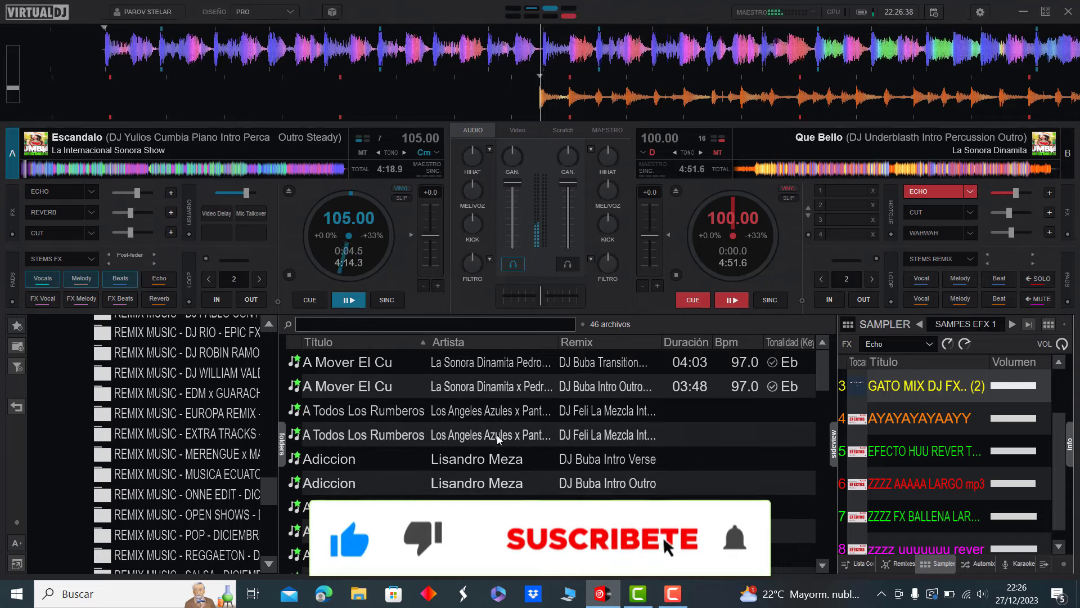
{"action": "double_click", "coordinate": [366, 363]}
{"action": "double_click", "coordinate": [366, 385]}
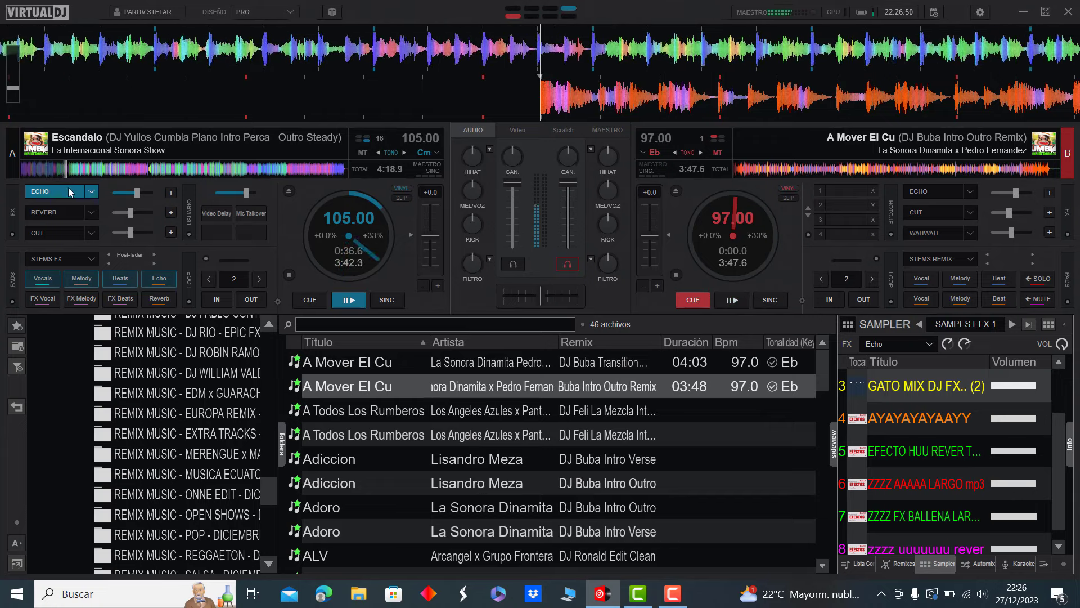
- Skip ahead in Escandalo, and load A Todos Los Rumberos (DJ Feli La Mezcla Intro Perca Outro) onto deck A
{"action": "left_click", "coordinate": [107, 169]}
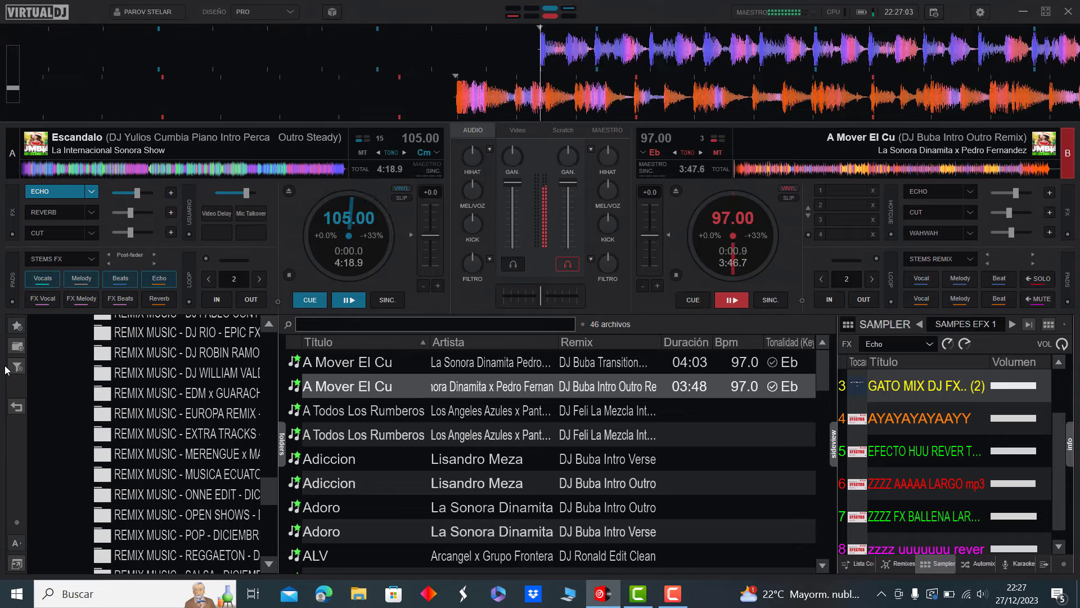
{"action": "double_click", "coordinate": [427, 432]}
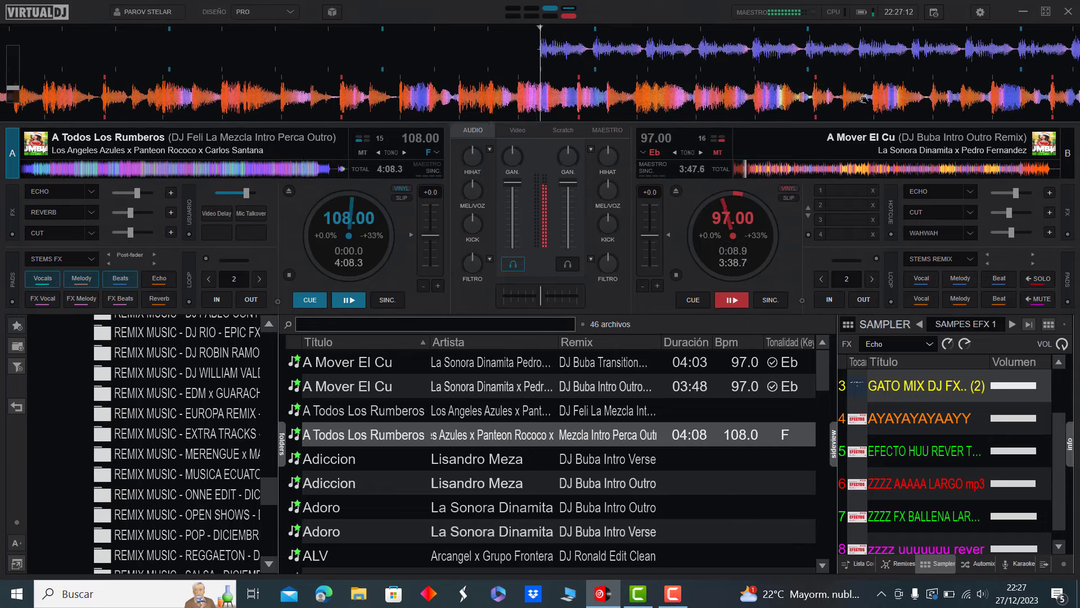
- Apply Echo on deck B and skip through A Mover El Cu in successive jumps from about 0:16 to about 1:32
{"action": "key", "text": "e"}
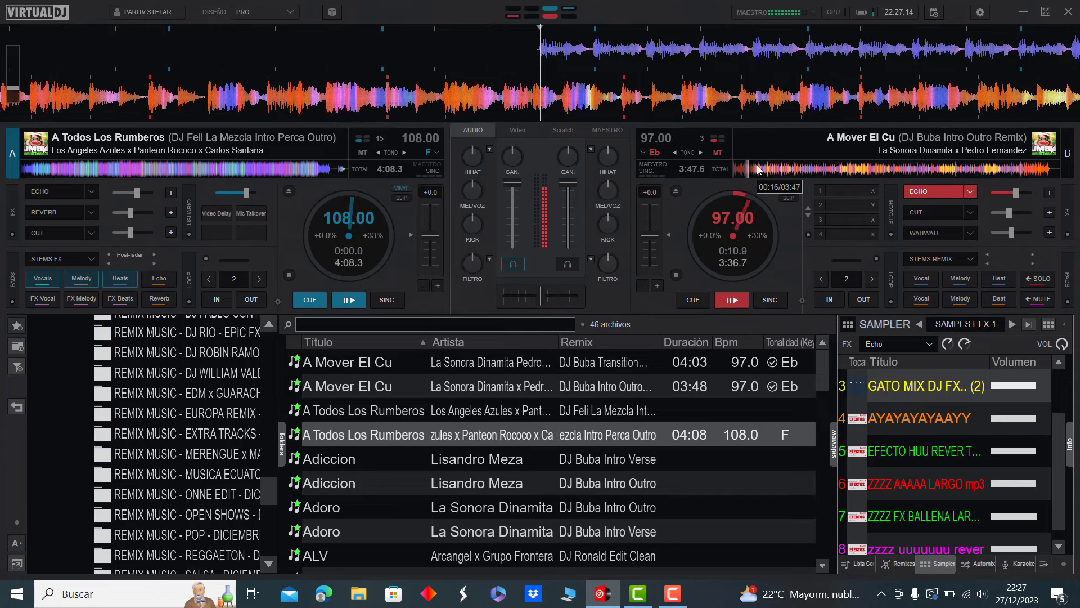
{"action": "left_click", "coordinate": [757, 169]}
{"action": "left_click", "coordinate": [767, 168]}
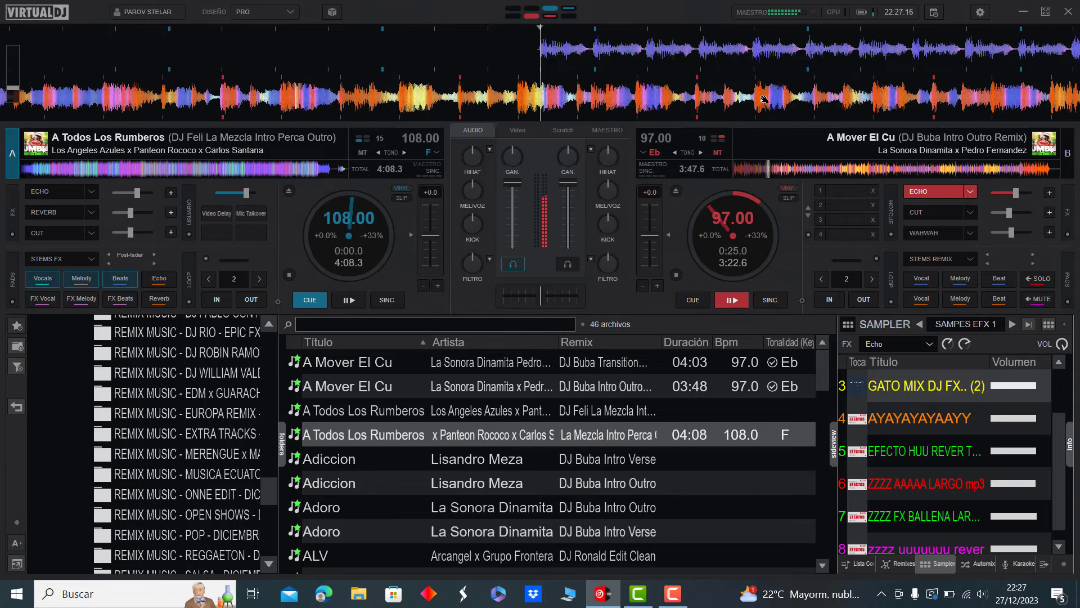
{"action": "left_click", "coordinate": [776, 168]}
{"action": "left_click", "coordinate": [791, 168]}
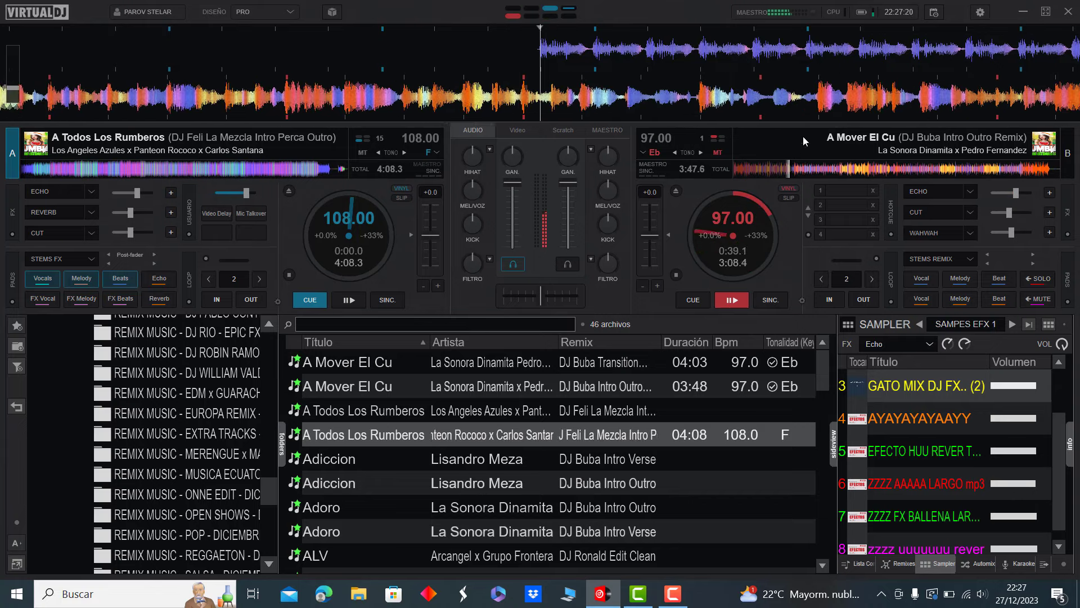
{"action": "left_click", "coordinate": [808, 169]}
{"action": "left_click", "coordinate": [839, 169]}
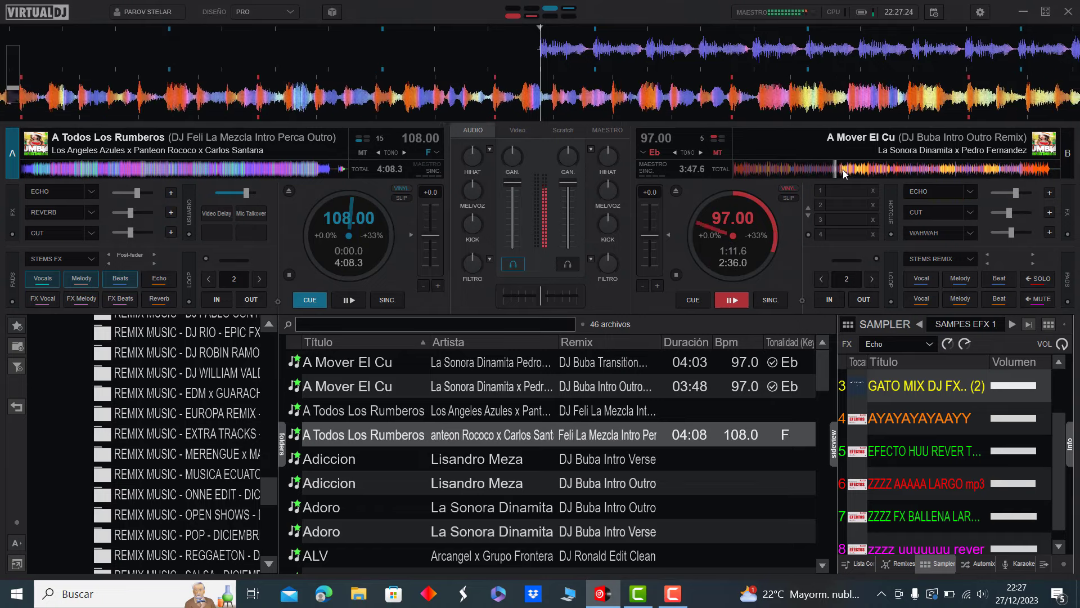
{"action": "left_click", "coordinate": [862, 169]}
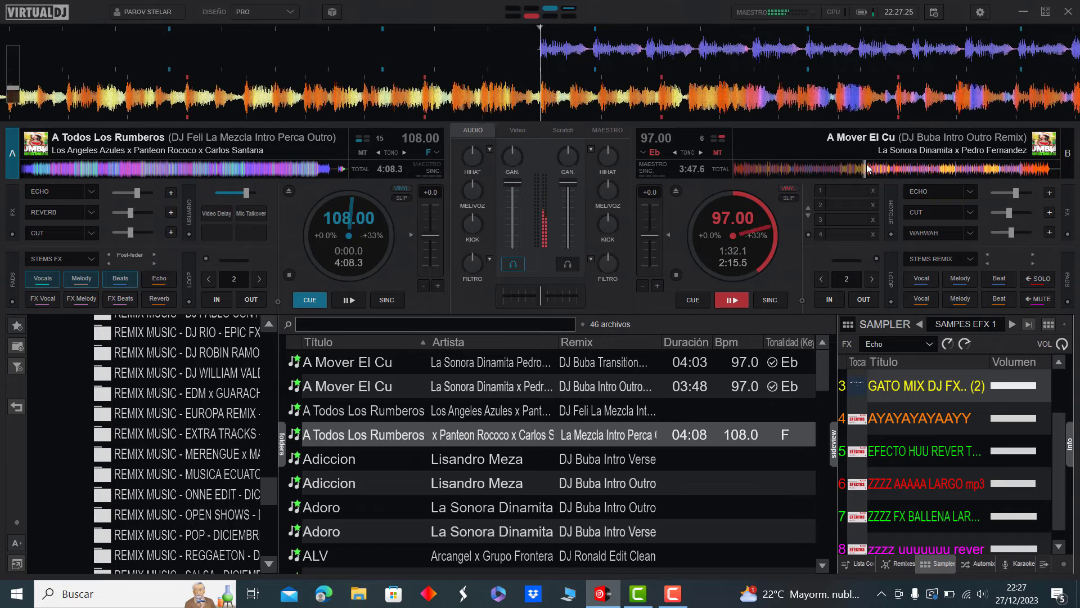
- Echo out A Mover El Cu on deck B and switch playback to A Todos Los Rumberos on deck A
{"action": "key", "text": "e"}
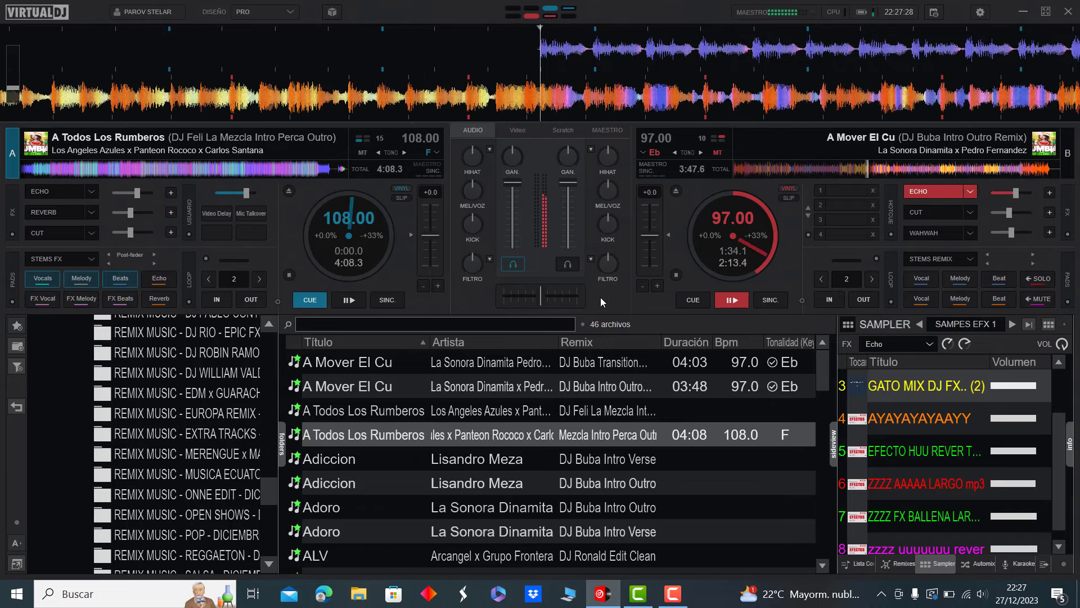
{"action": "key", "text": "x"}
{"action": "key", "text": "space"}
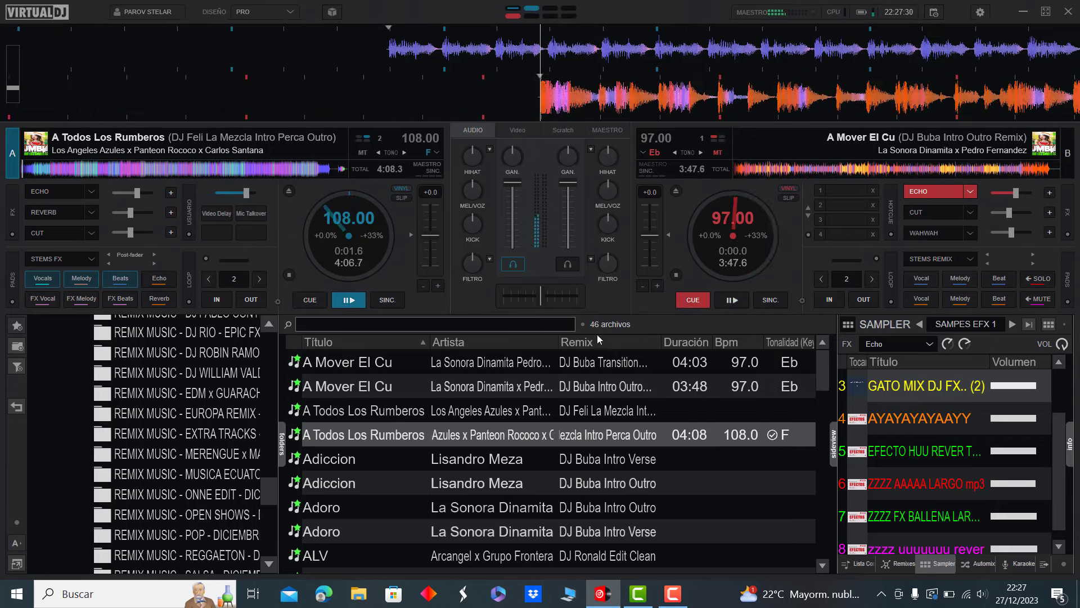
- Load Adiccion (DJ Buba Intro Outro) by Lisandro Meza onto deck B
{"action": "double_click", "coordinate": [481, 482]}
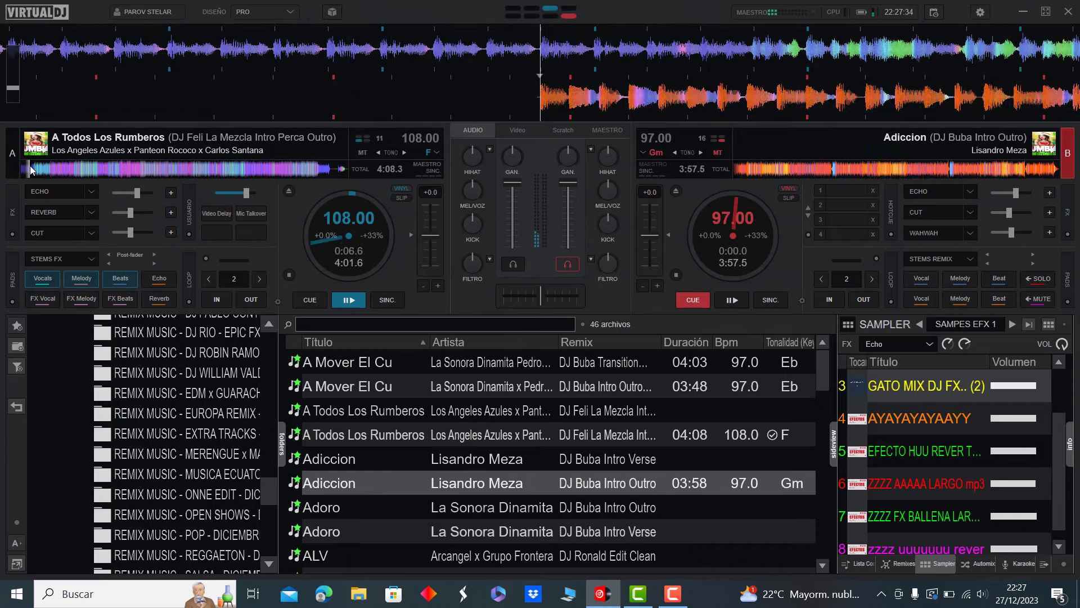
{"action": "scroll", "coordinate": [483, 484], "scroll_direction": "down", "scroll_amount": 4}
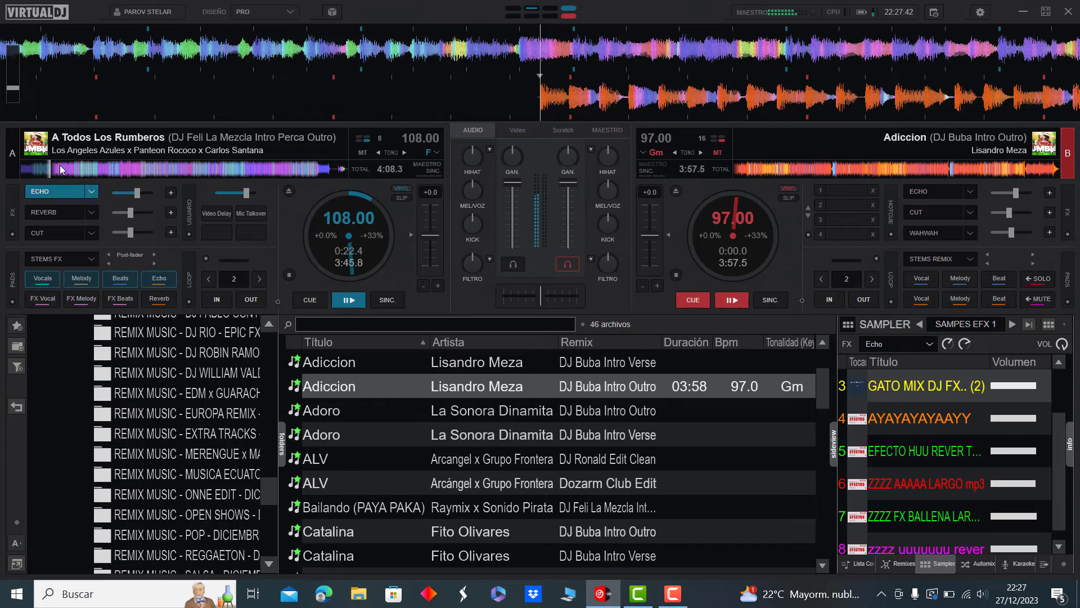
- Skip through A Todos Los Rumberos in successive jumps to about 1:30 and turn on Echo on deck A
{"action": "left_click", "coordinate": [93, 169]}
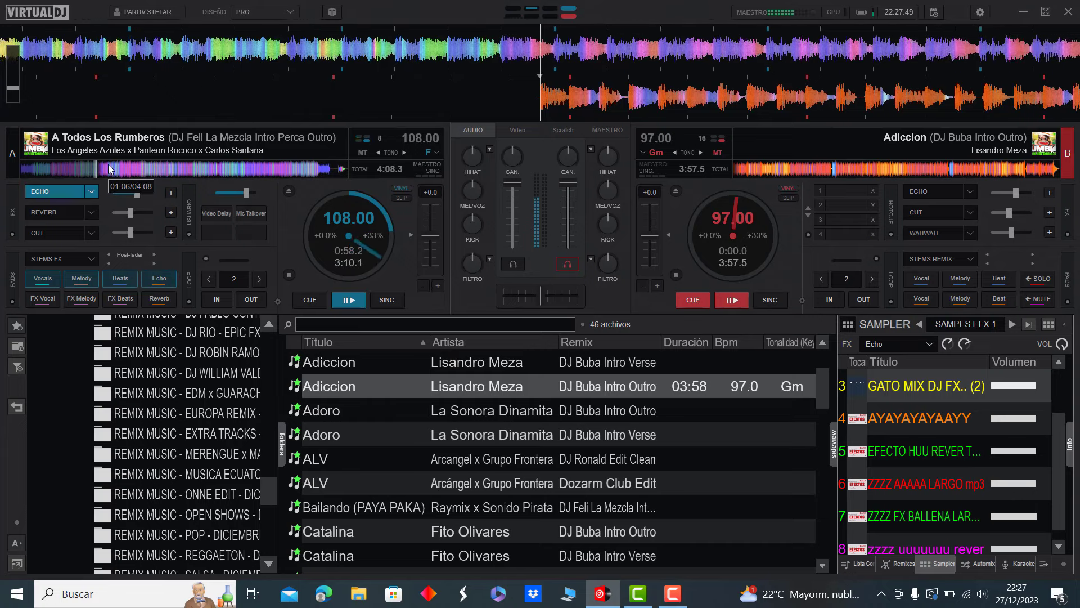
{"action": "left_click", "coordinate": [109, 168]}
{"action": "left_click", "coordinate": [118, 169]}
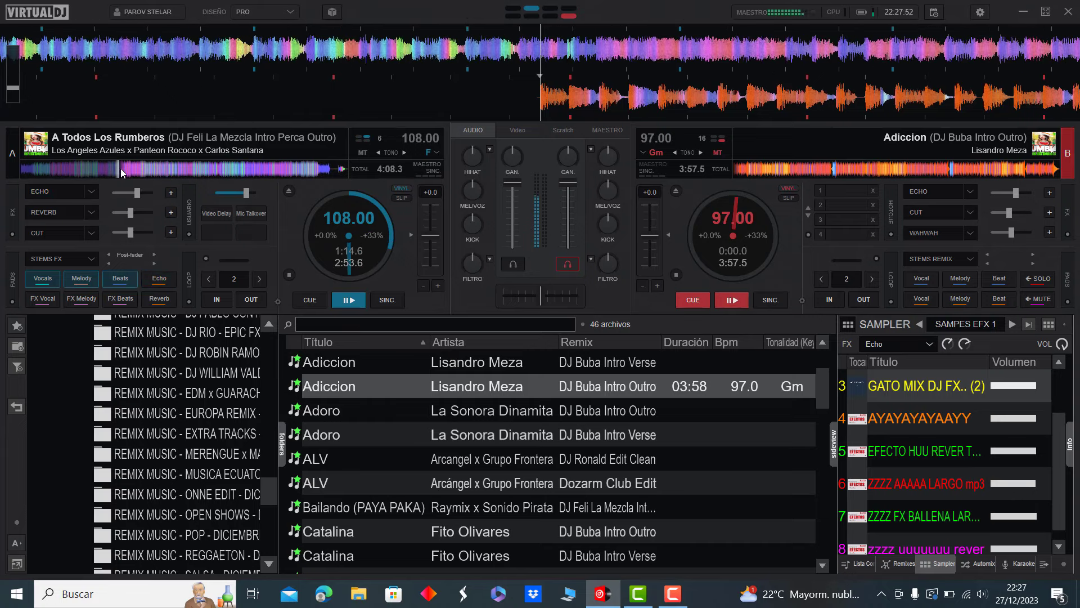
{"action": "left_click", "coordinate": [136, 168]}
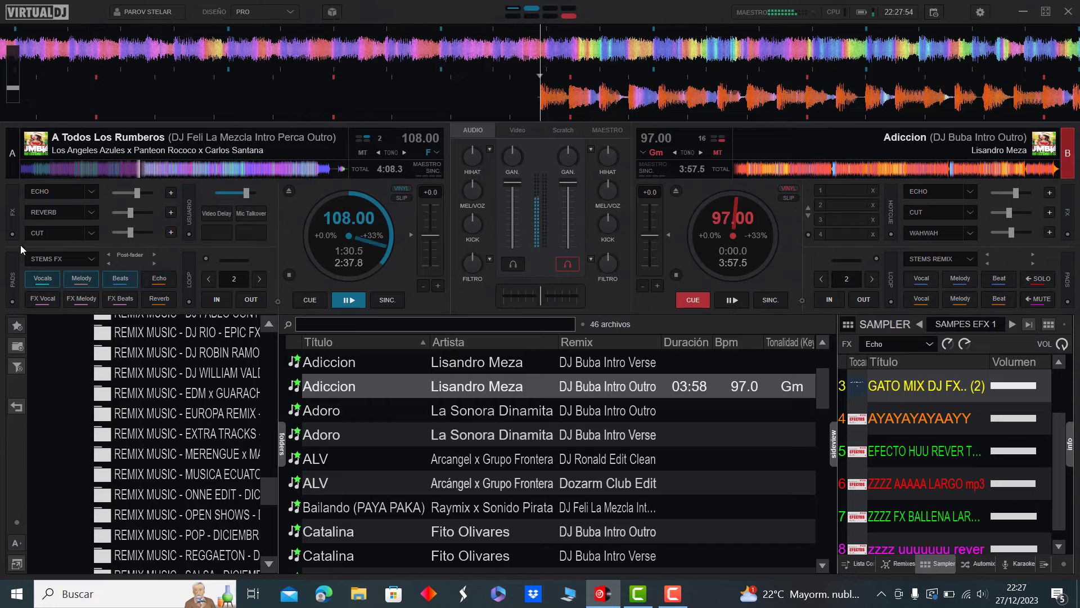
{"action": "key", "text": "4"}
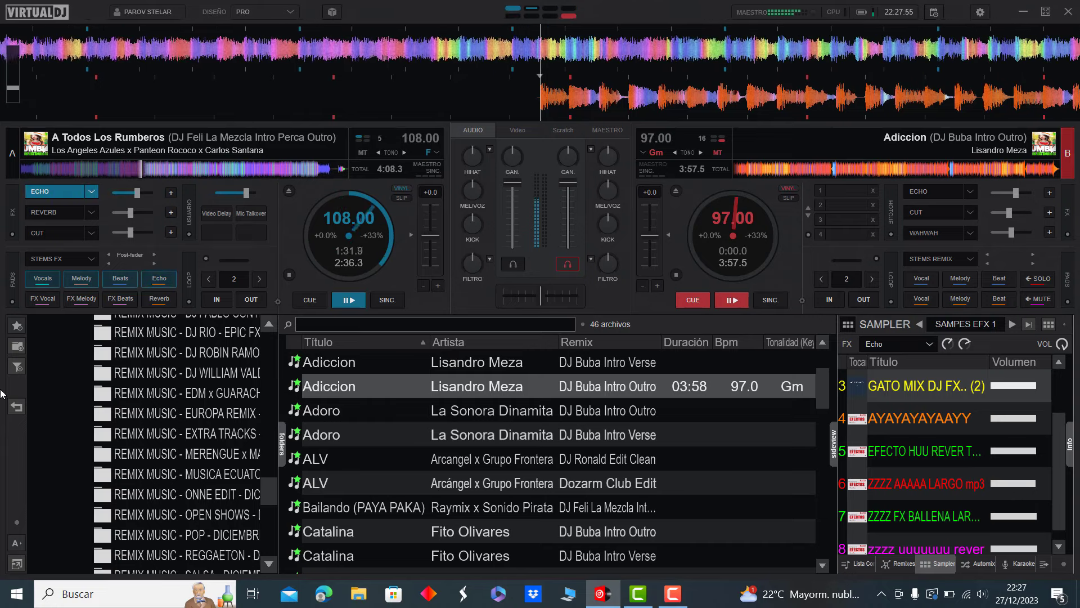
- Switch playback to Adiccion on deck B and load Adoro (DJ Buba Intro Outro) by La Sonora Dinamita onto deck A
{"action": "key", "text": "space"}
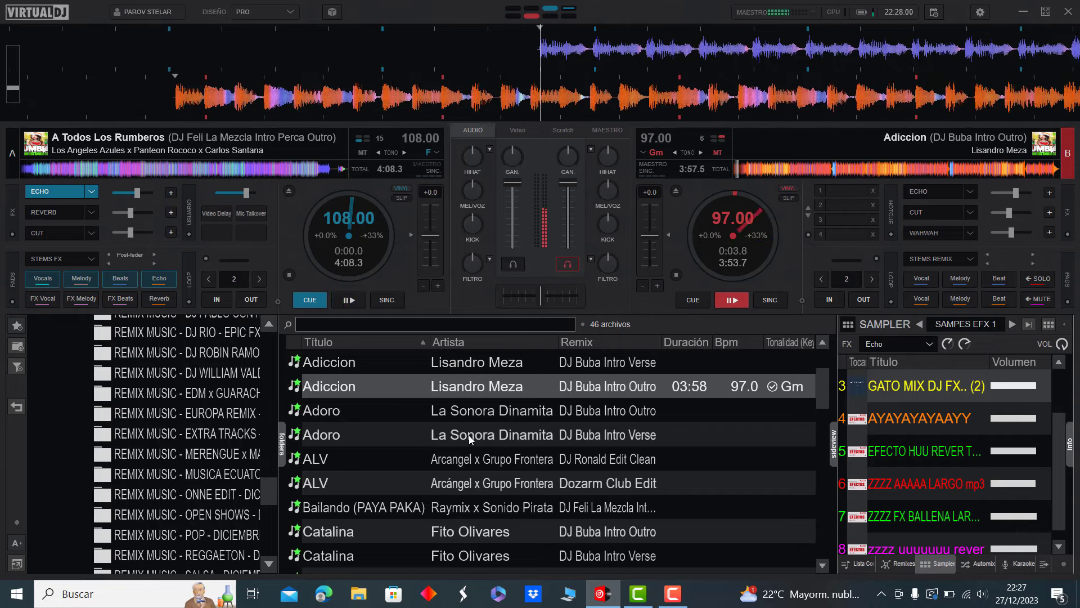
{"action": "double_click", "coordinate": [479, 417]}
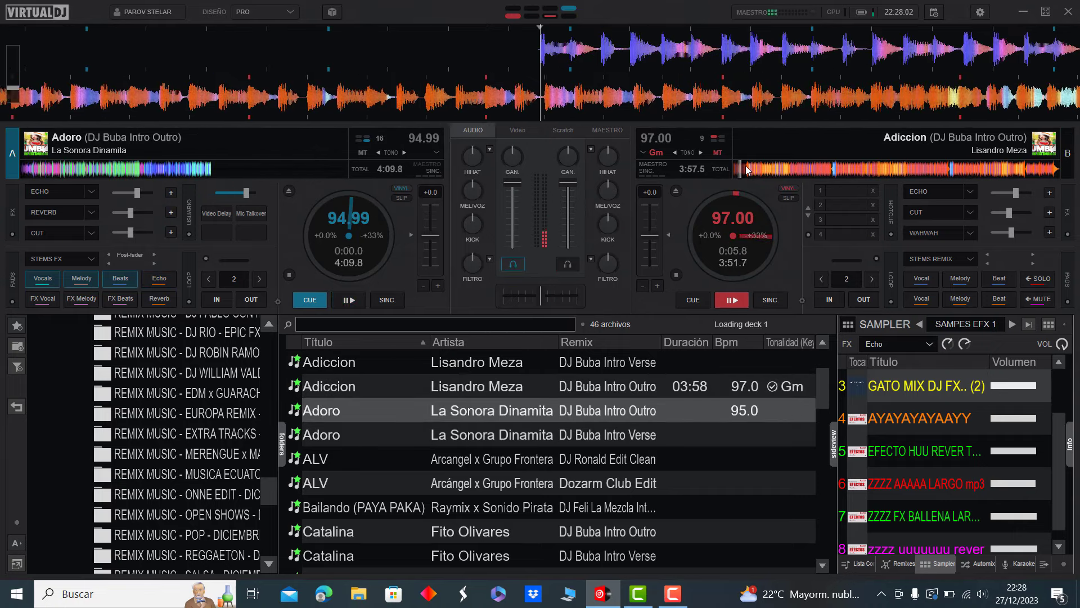
- Skip through Adiccion on deck B in successive jumps to about 1:43 and turn on Echo on deck B
{"action": "scroll", "coordinate": [493, 475], "scroll_direction": "down", "scroll_amount": 1}
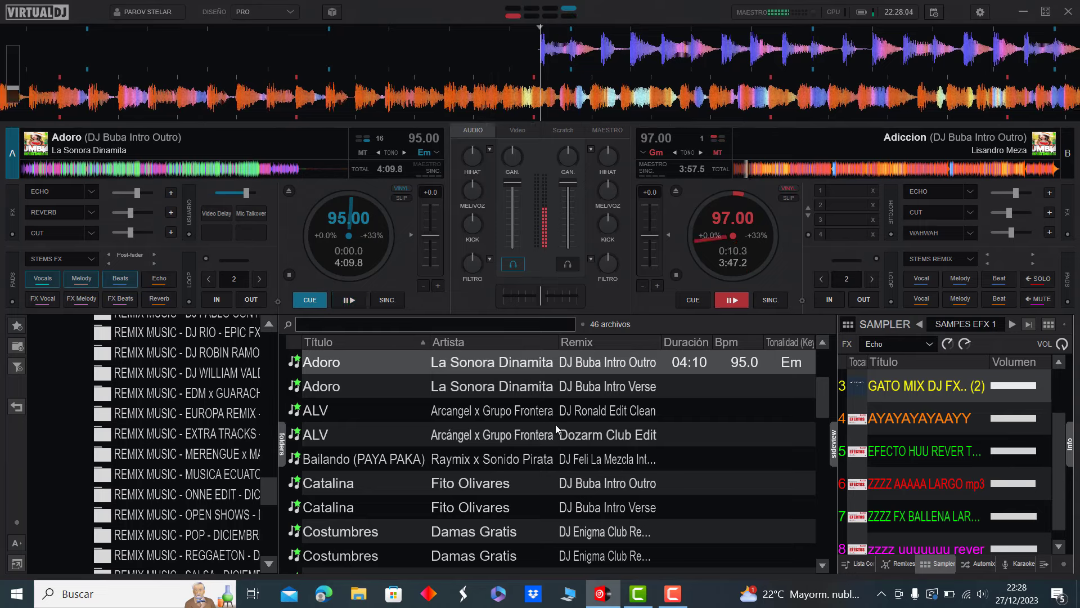
{"action": "left_click", "coordinate": [758, 168]}
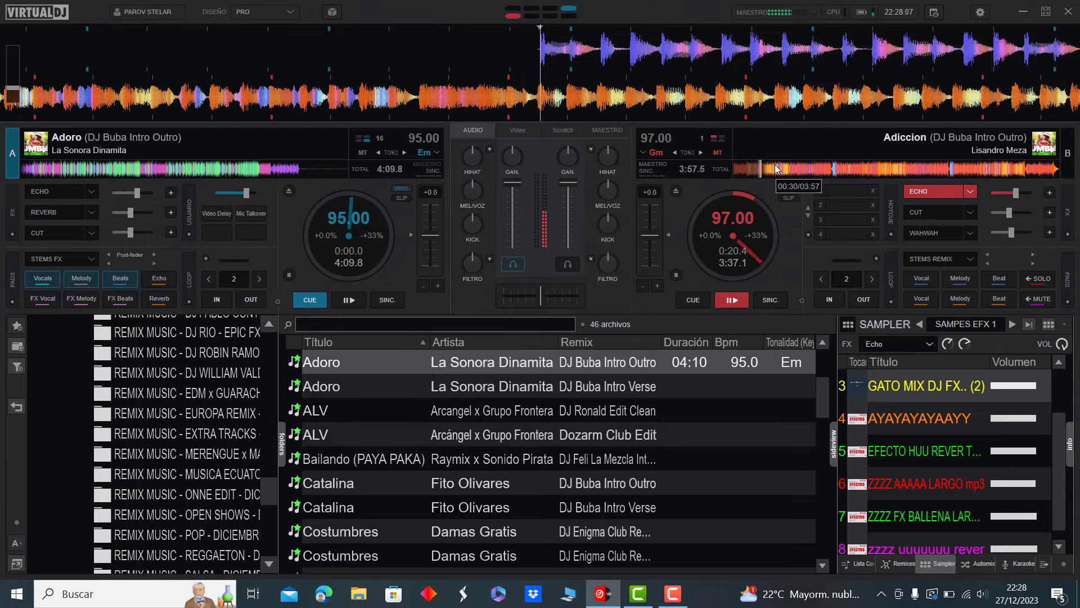
{"action": "left_click", "coordinate": [775, 170]}
{"action": "left_click", "coordinate": [787, 170]}
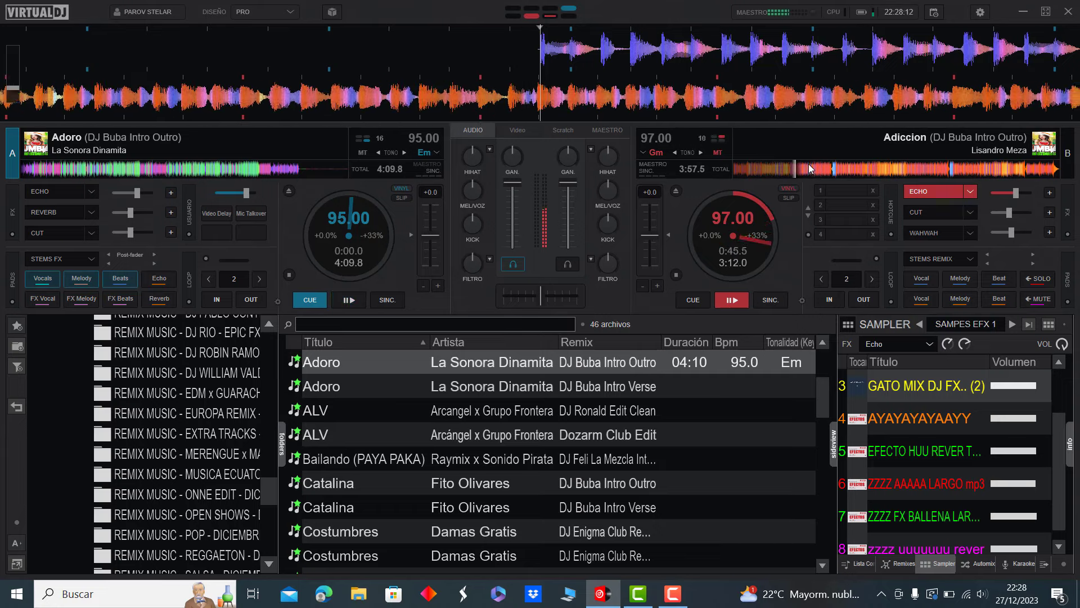
{"action": "left_click", "coordinate": [808, 169]}
{"action": "left_click", "coordinate": [831, 170]}
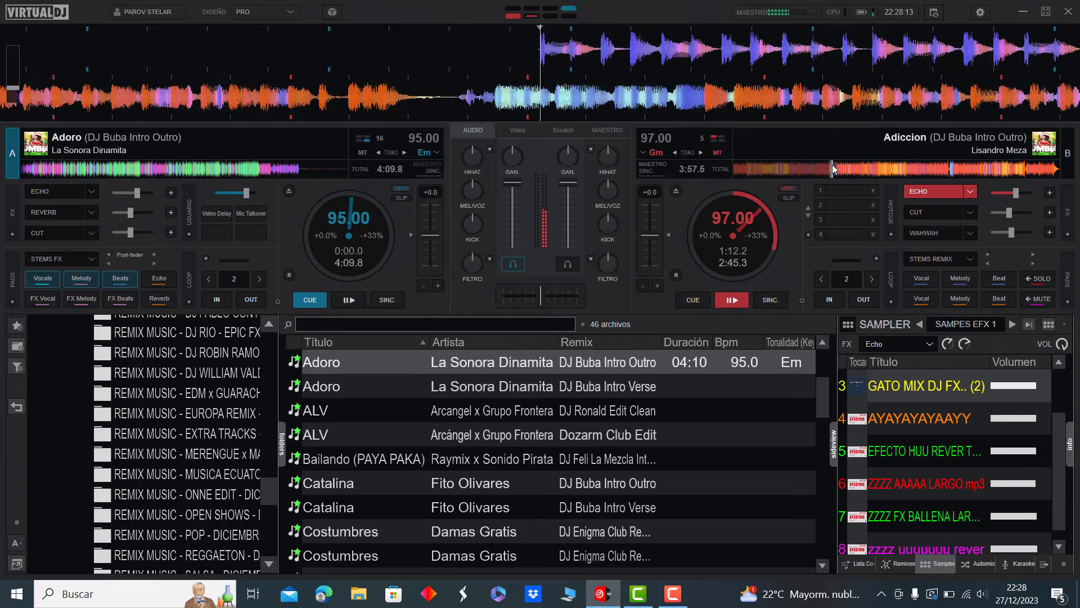
{"action": "left_click", "coordinate": [862, 170]}
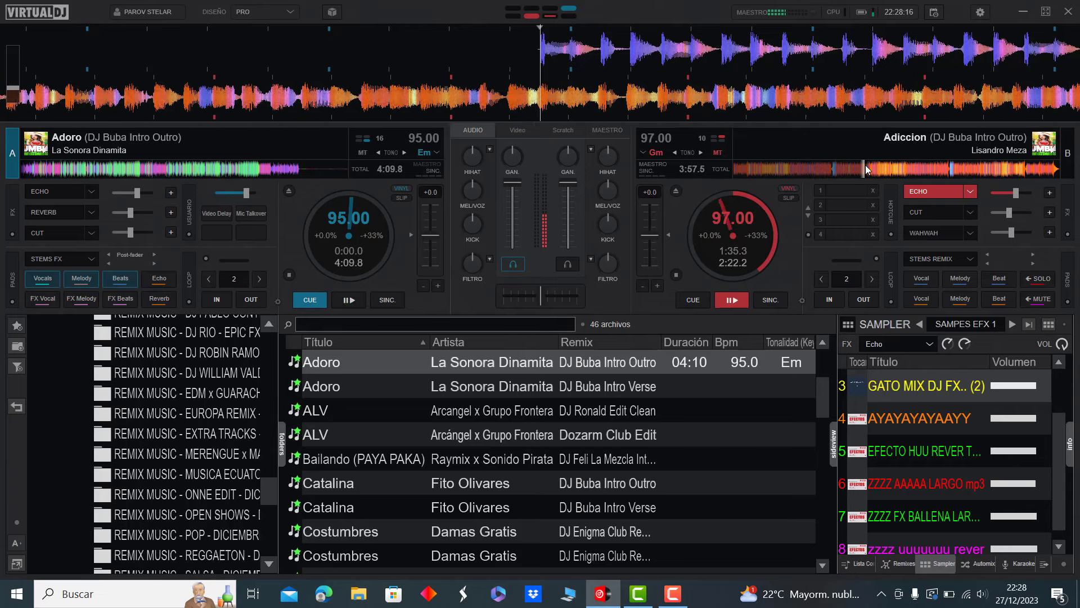
{"action": "left_click", "coordinate": [875, 169]}
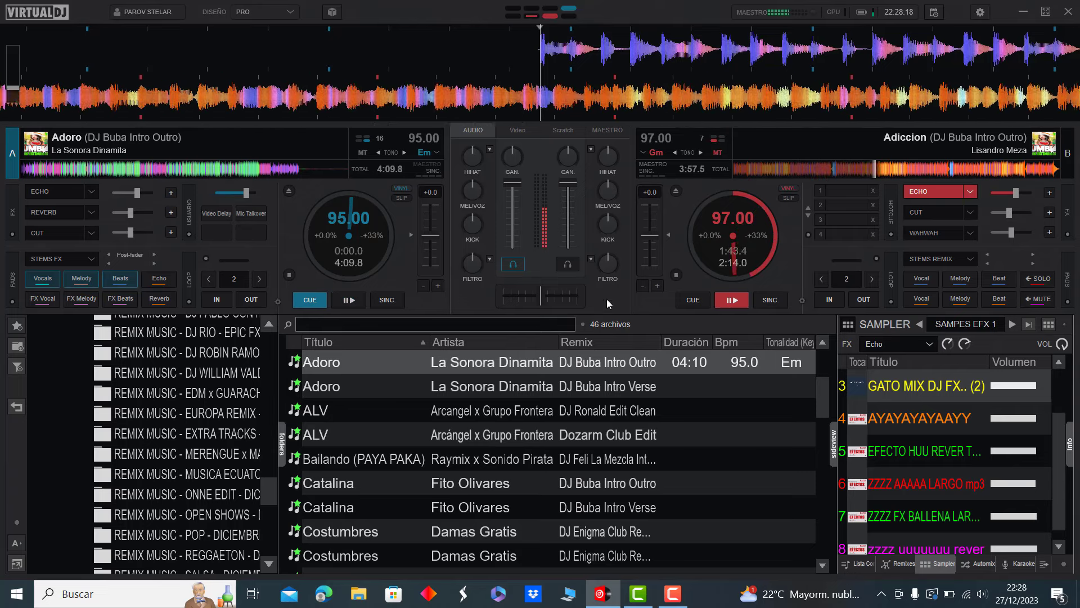
- Switch playback to Adoro on deck A and load ALV (DJ Ronald Edit Clean) by Arcangel x Grupo Frontera onto deck B
{"action": "key", "text": "space"}
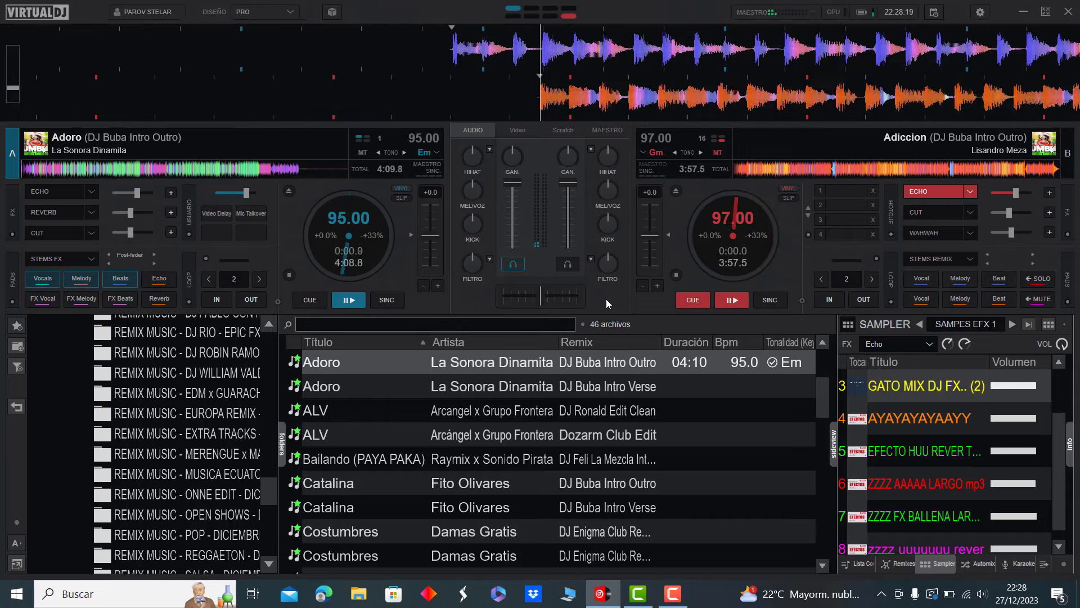
{"action": "double_click", "coordinate": [320, 415]}
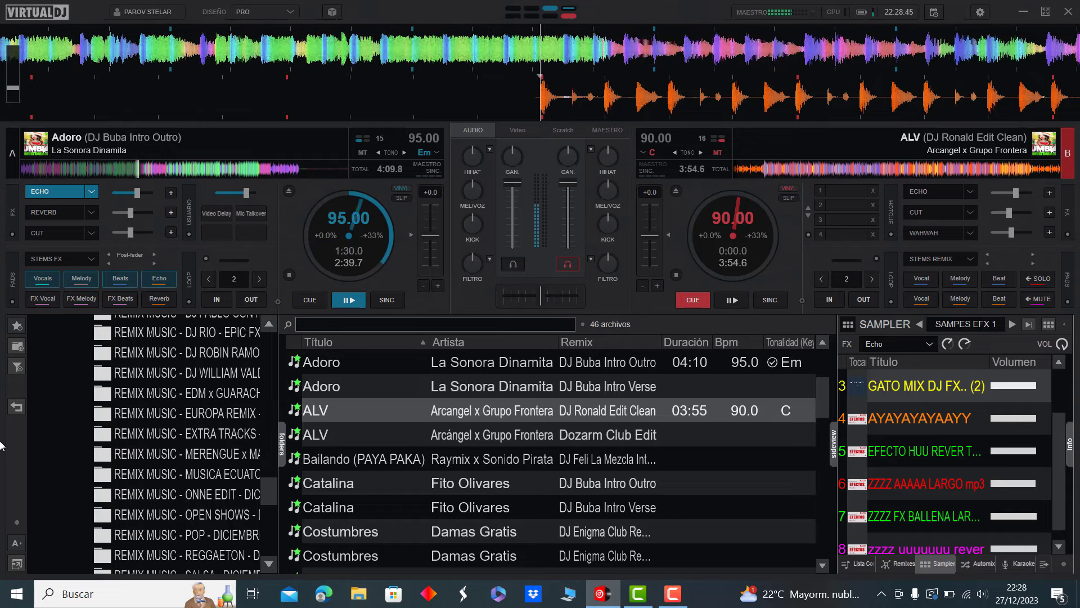
- Switch playback to ALV on deck B and load Bailando (PAYA PAKA) by Raymix x Sonido Pirata onto deck A
{"action": "key", "text": "space"}
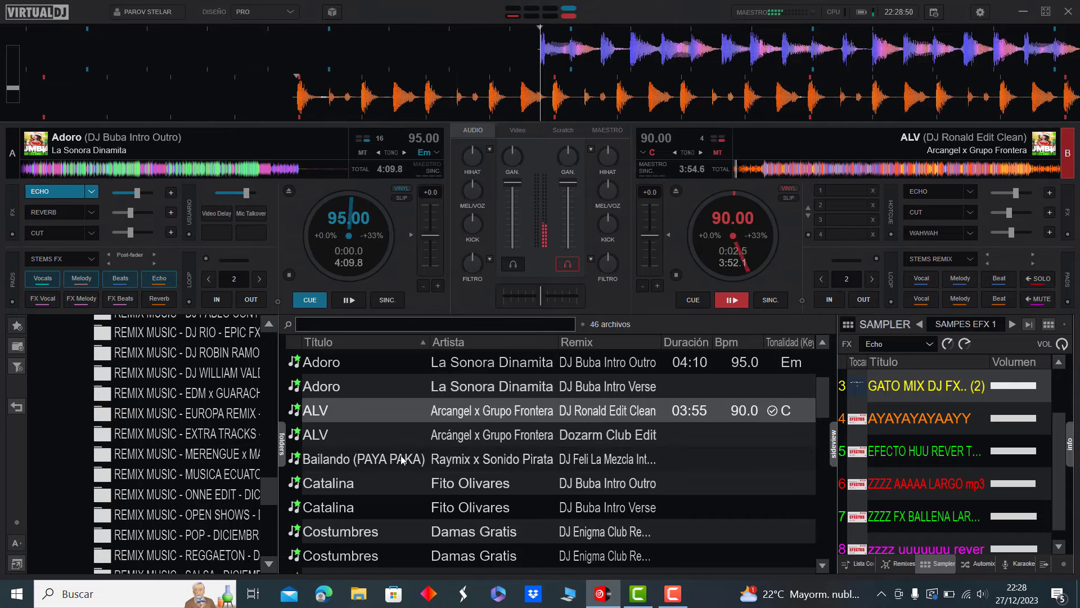
{"action": "double_click", "coordinate": [451, 458]}
- Skip through ALV on deck B in successive jumps to about 2:29 and turn on Echo on deck B
{"action": "left_click", "coordinate": [753, 170]}
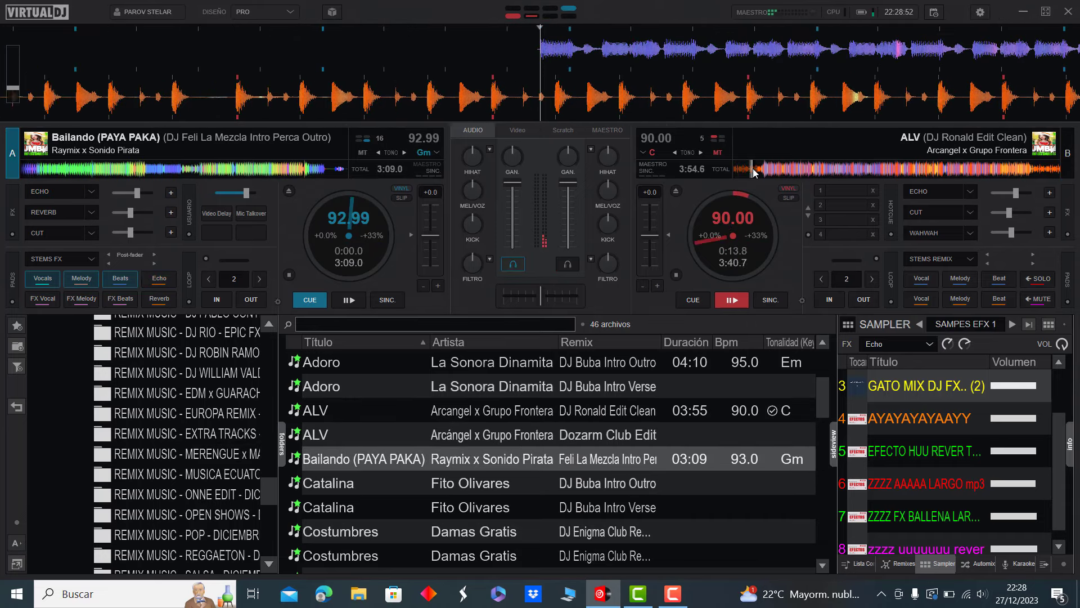
{"action": "left_click", "coordinate": [761, 167]}
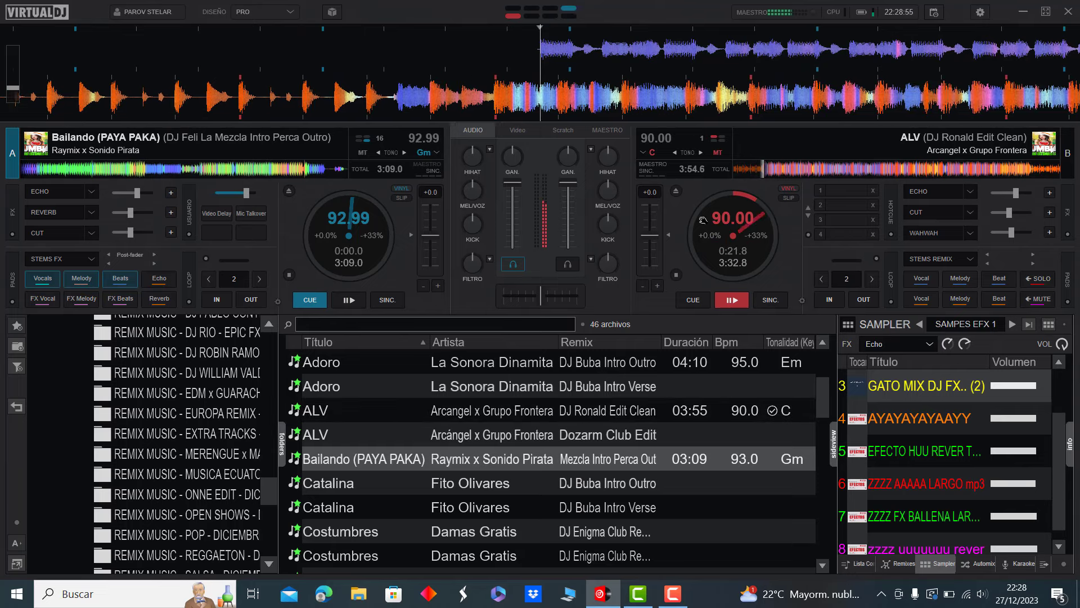
{"action": "left_click", "coordinate": [773, 167]}
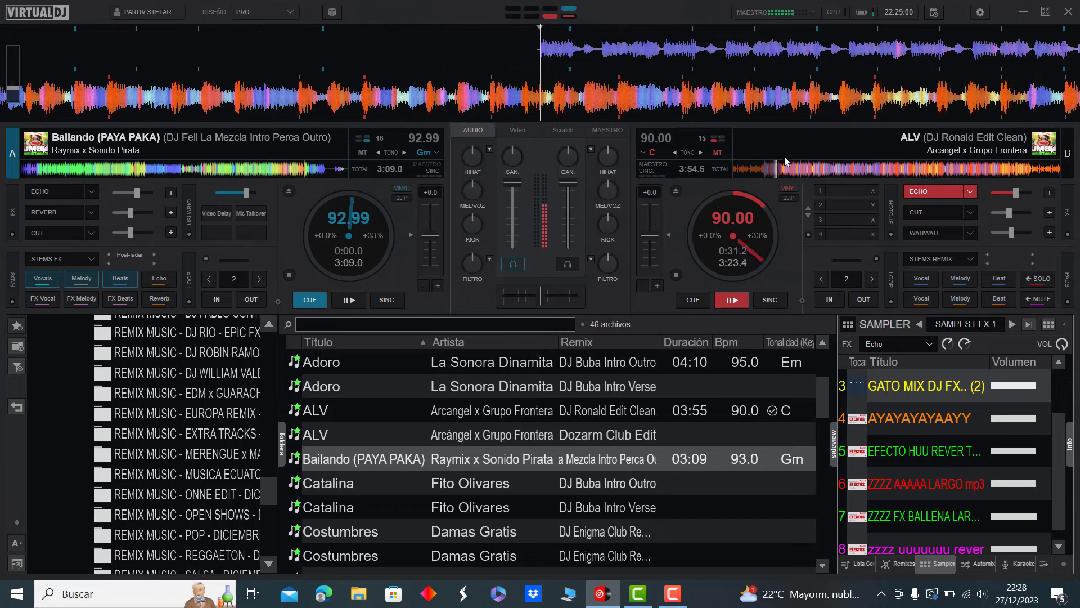
{"action": "left_click", "coordinate": [790, 169]}
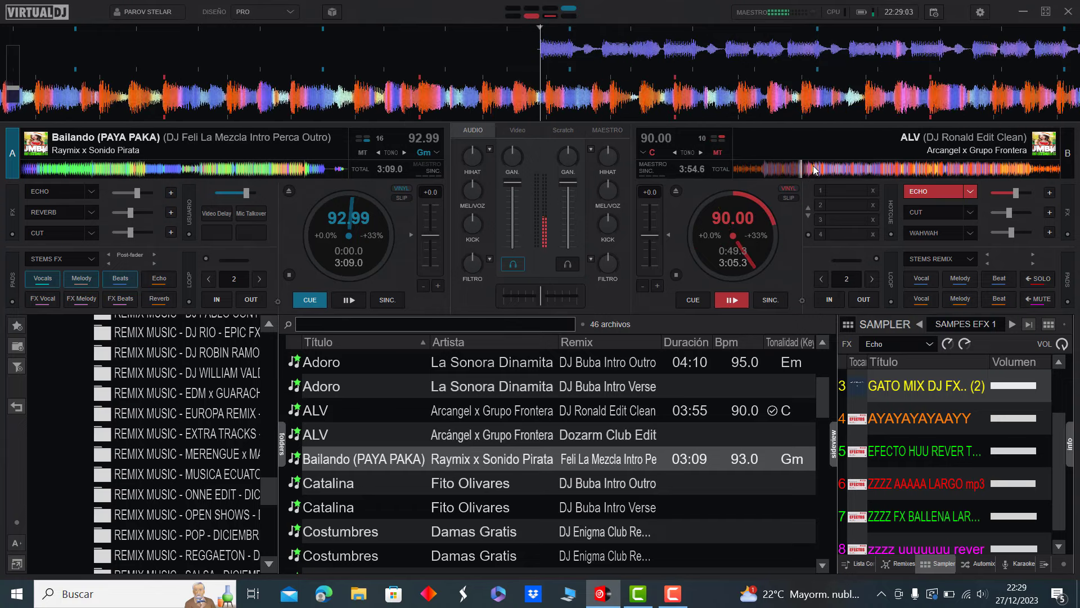
{"action": "left_click", "coordinate": [811, 169]}
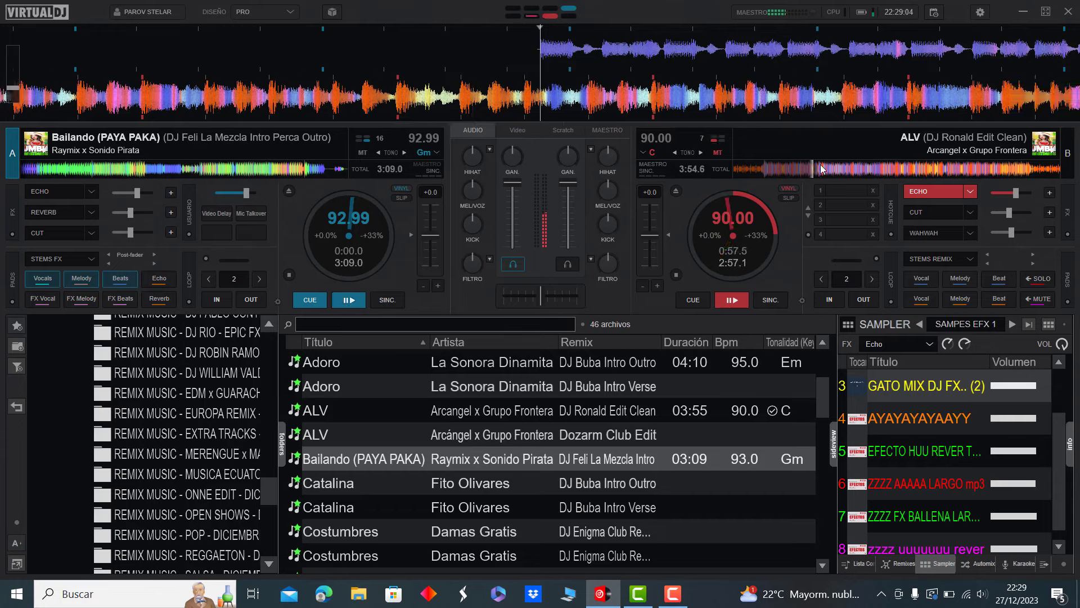
{"action": "left_click", "coordinate": [826, 169]}
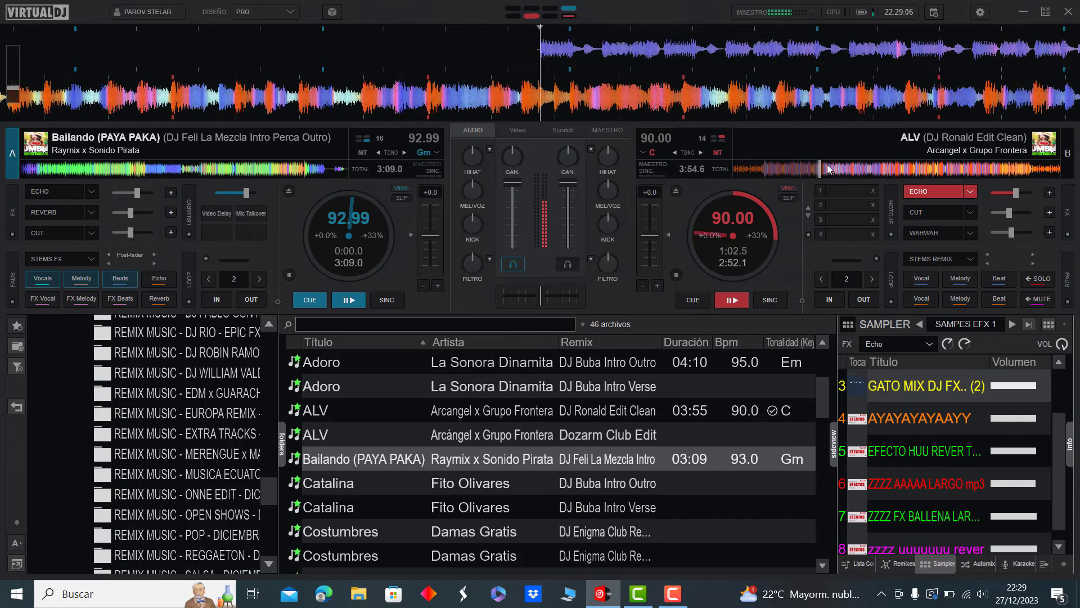
{"action": "left_click", "coordinate": [862, 169]}
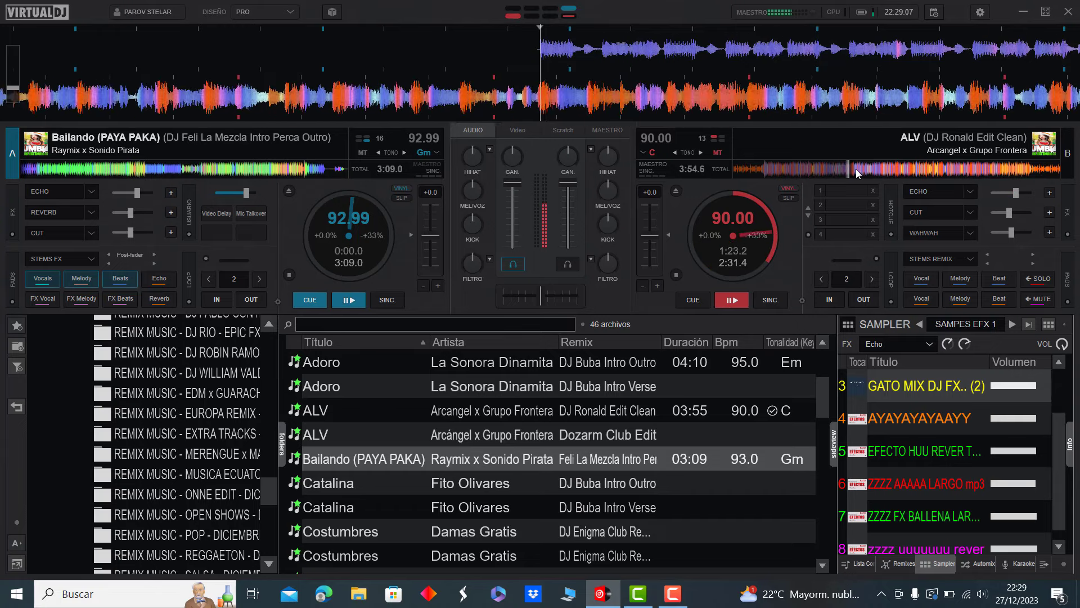
{"action": "left_click", "coordinate": [891, 169]}
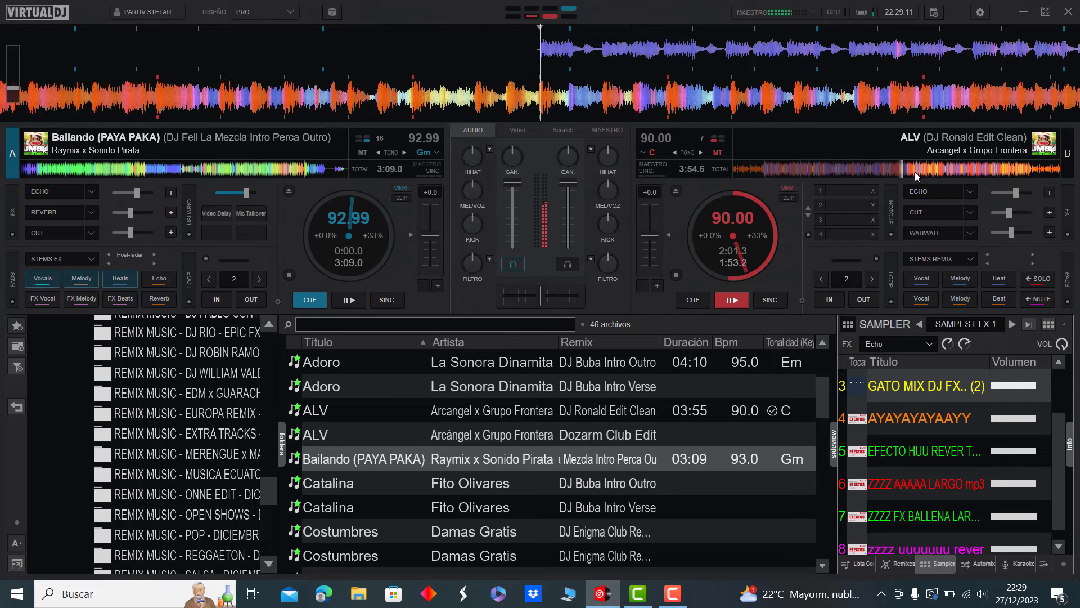
{"action": "left_click", "coordinate": [914, 169]}
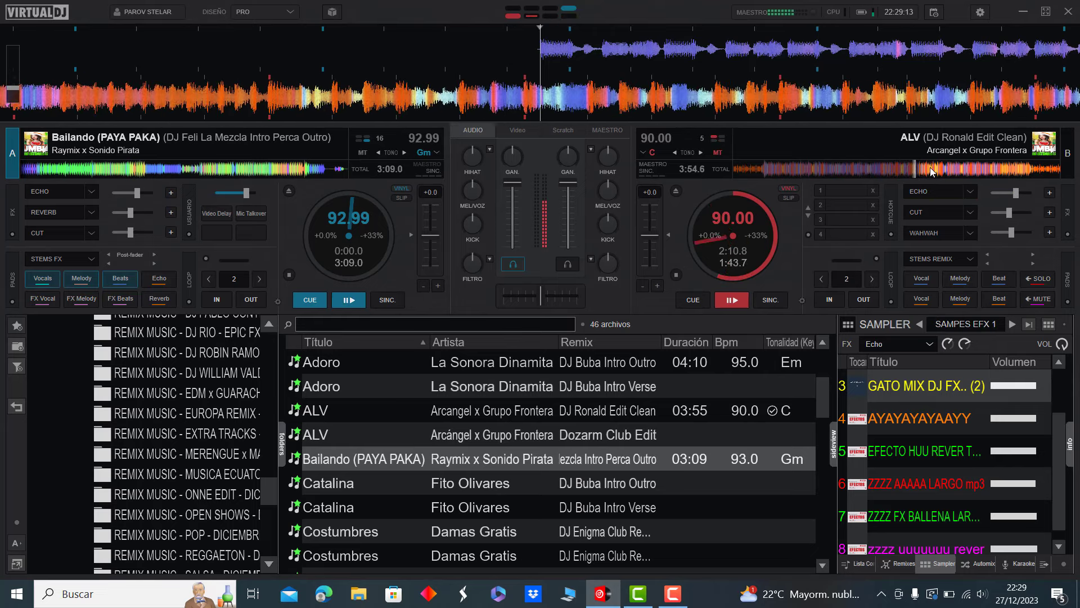
{"action": "left_click", "coordinate": [941, 169]}
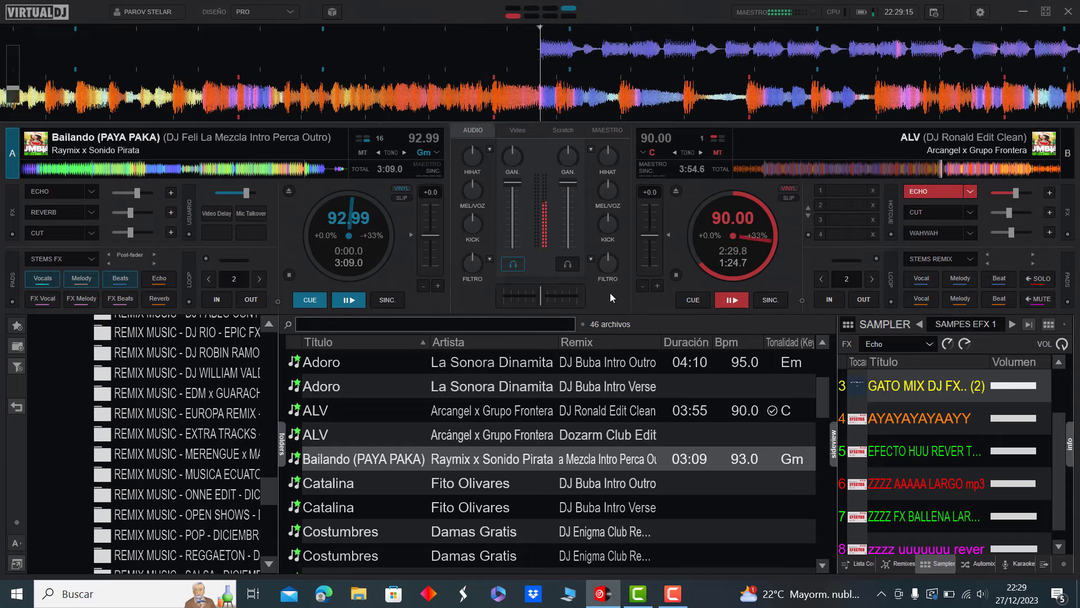
- Switch playback to Bailando (PAYA PAKA) on deck A and load Catalina (DJ Buba Intro Outro) by Fito Olivares onto deck B
{"action": "key", "text": "space"}
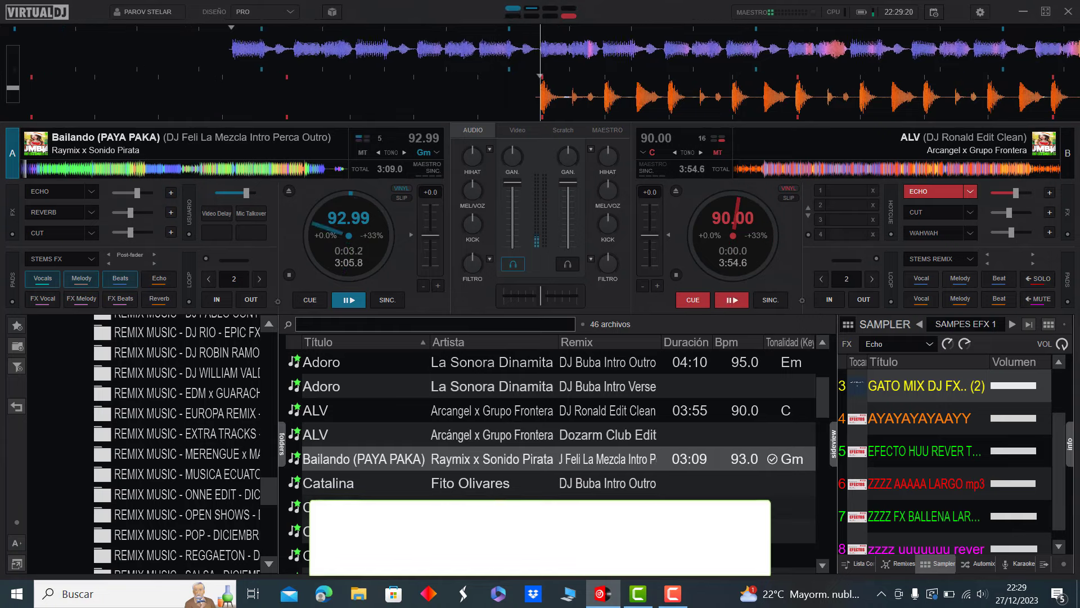
{"action": "double_click", "coordinate": [486, 485]}
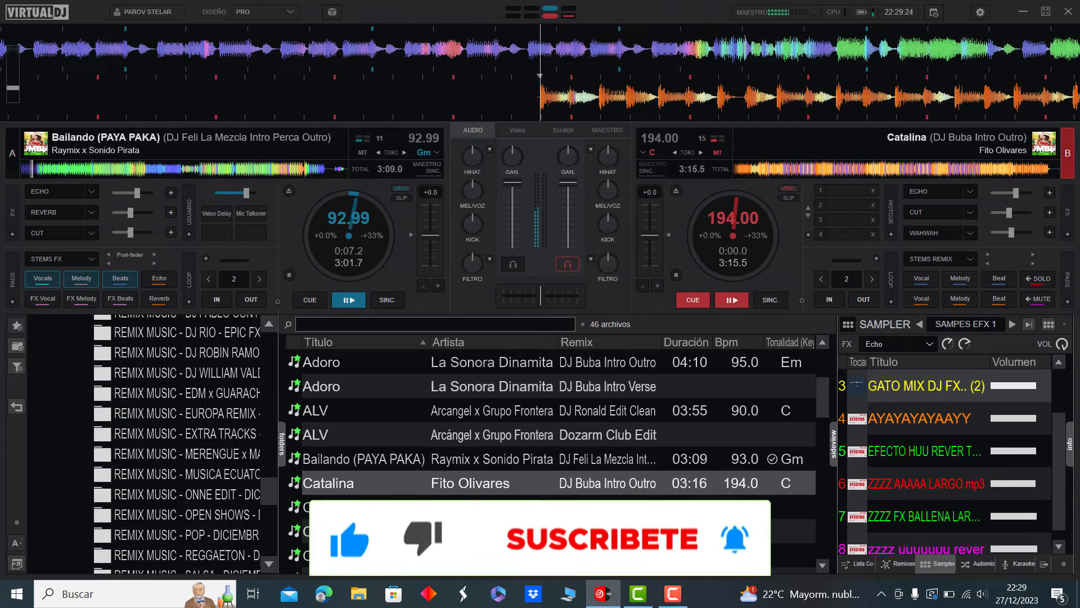
{"action": "scroll", "coordinate": [502, 515], "scroll_direction": "down", "scroll_amount": 2}
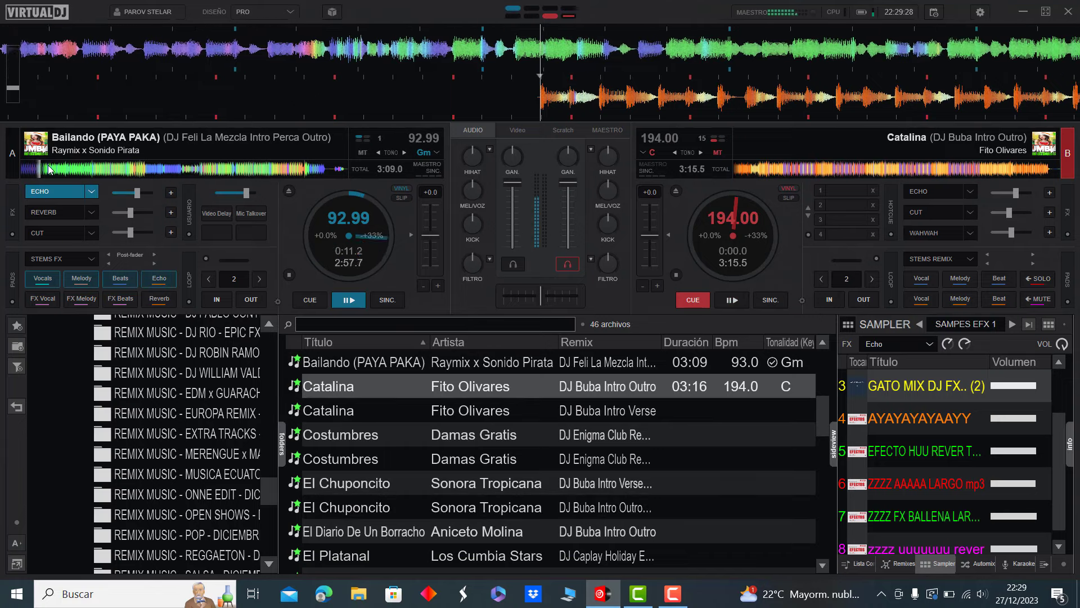
- Skip through Bailando (PAYA PAKA) on deck A in successive jumps to about 2:00
{"action": "left_click", "coordinate": [77, 168]}
{"action": "left_click", "coordinate": [89, 169]}
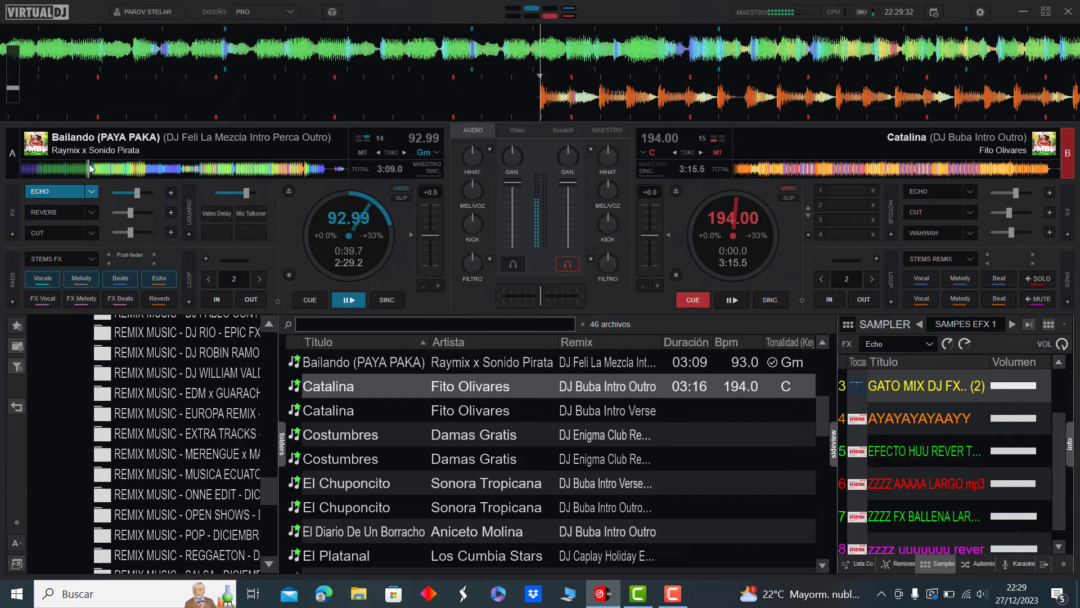
{"action": "left_click", "coordinate": [99, 169]}
{"action": "left_click", "coordinate": [110, 169]}
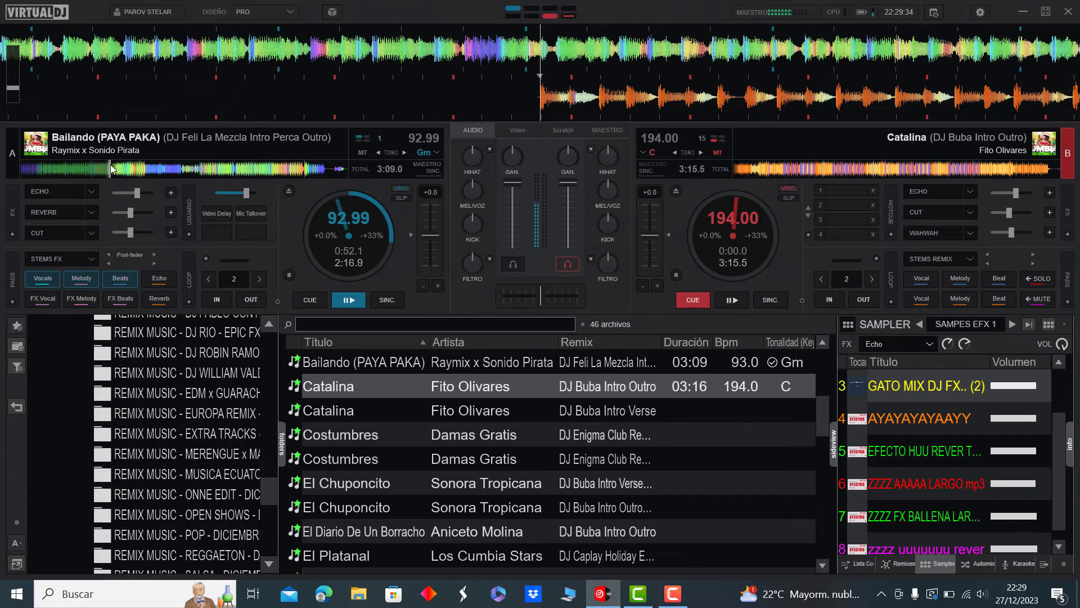
{"action": "left_click", "coordinate": [117, 169]}
{"action": "left_click", "coordinate": [126, 169]}
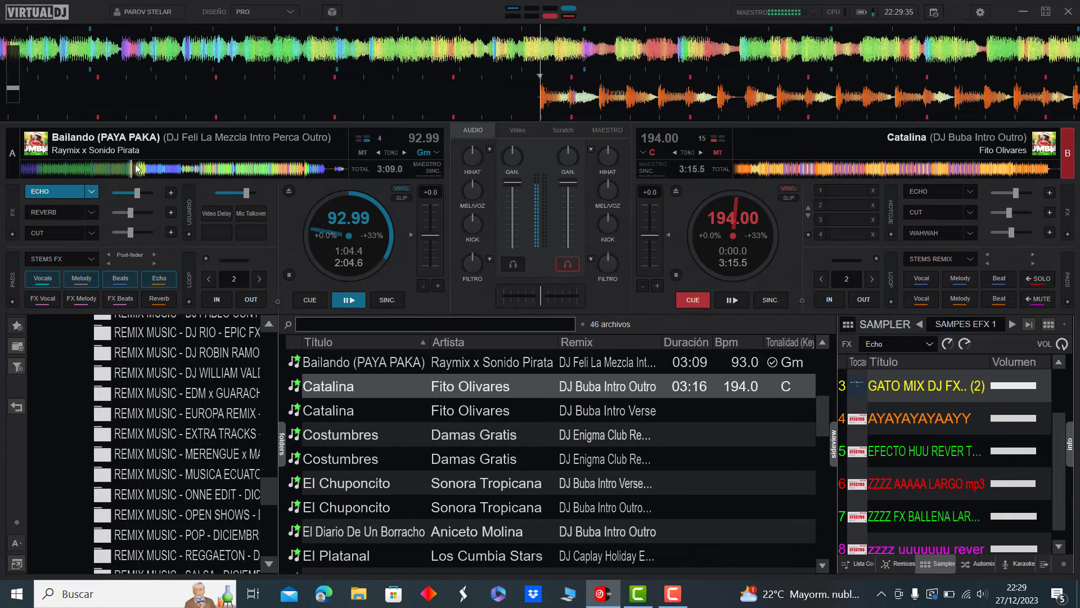
{"action": "left_click", "coordinate": [147, 169]}
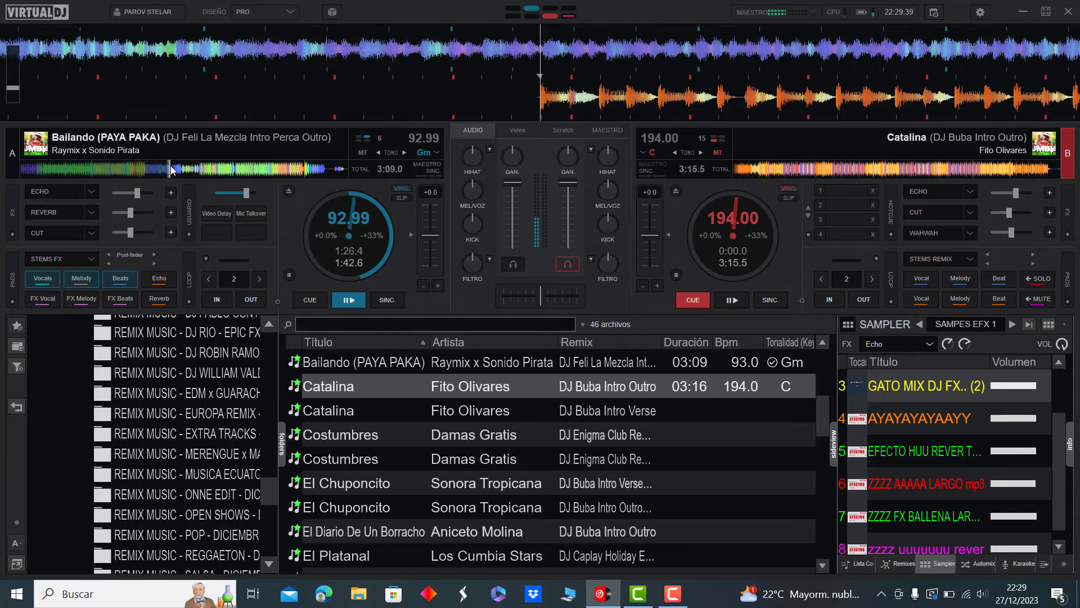
{"action": "left_click", "coordinate": [189, 169]}
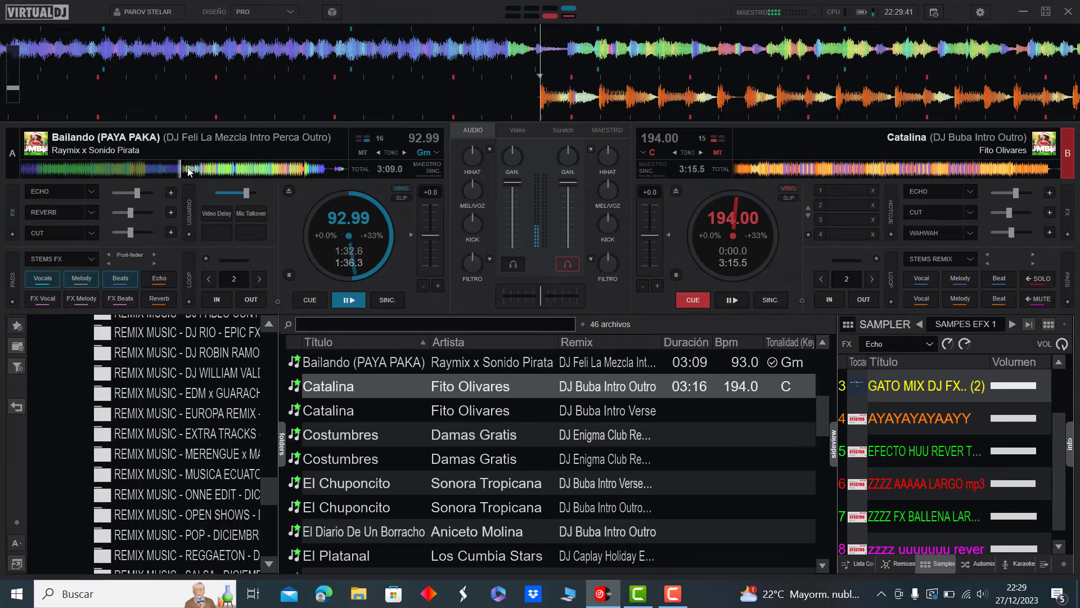
{"action": "left_click", "coordinate": [224, 169]}
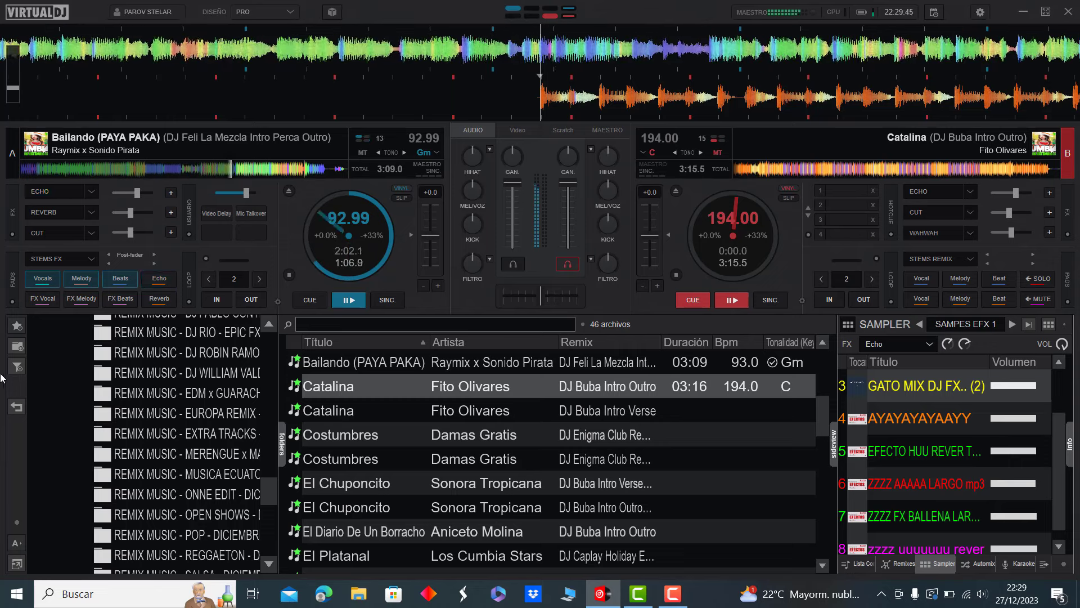
- Switch playback to Catalina on deck B and load Costumbres (DJ Enigma Club Rework QH) by Damas Gratis onto deck A
{"action": "key", "text": "space"}
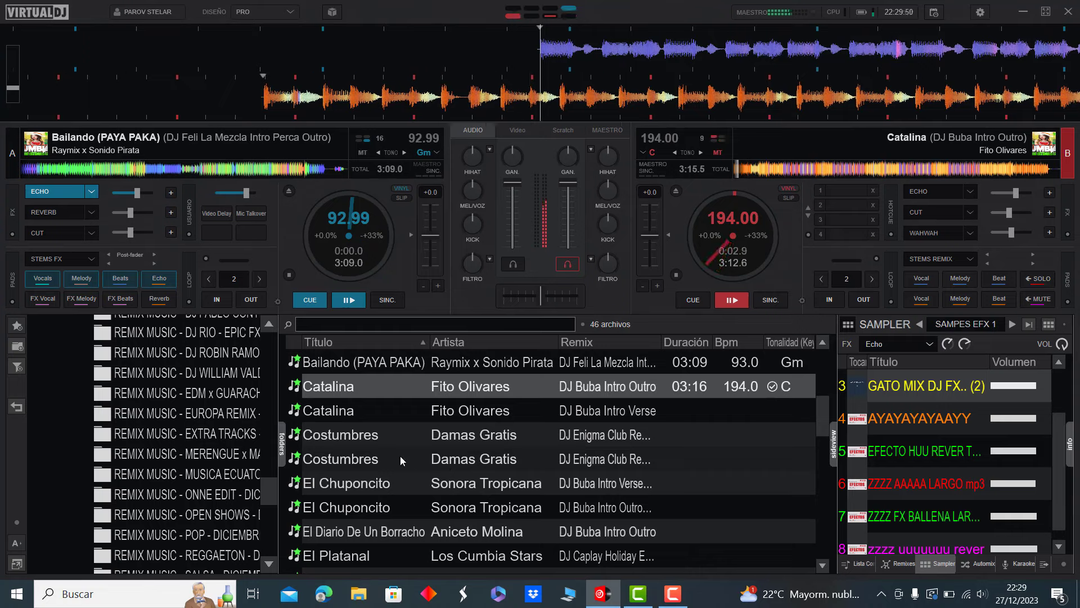
{"action": "double_click", "coordinate": [362, 437]}
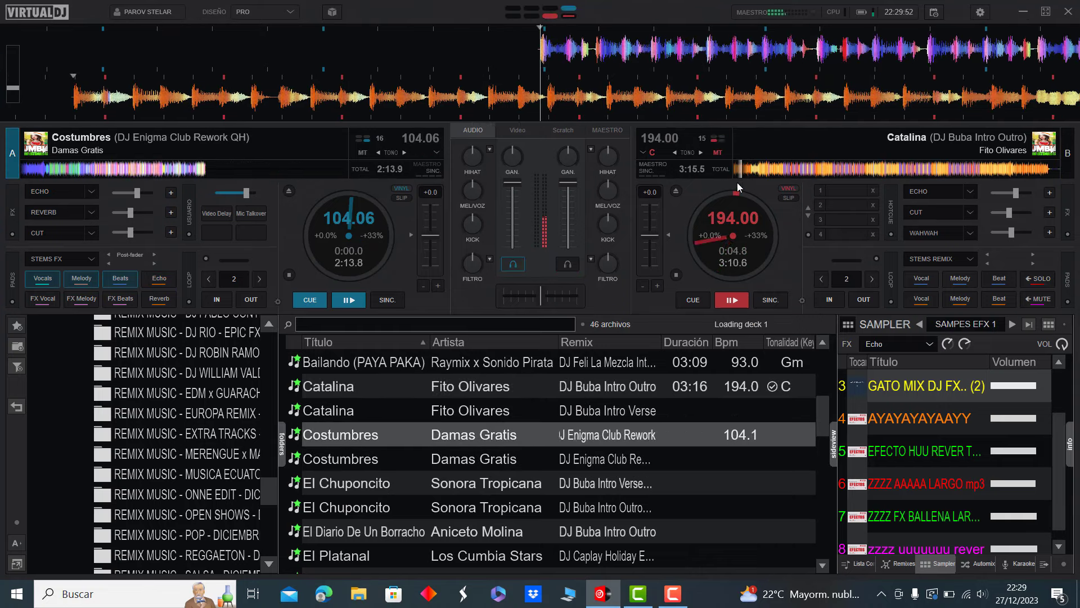
- Skip through Catalina on deck B in successive jumps to about 0:59 and transition with Echo to Costumbres on deck A
{"action": "left_click", "coordinate": [751, 171]}
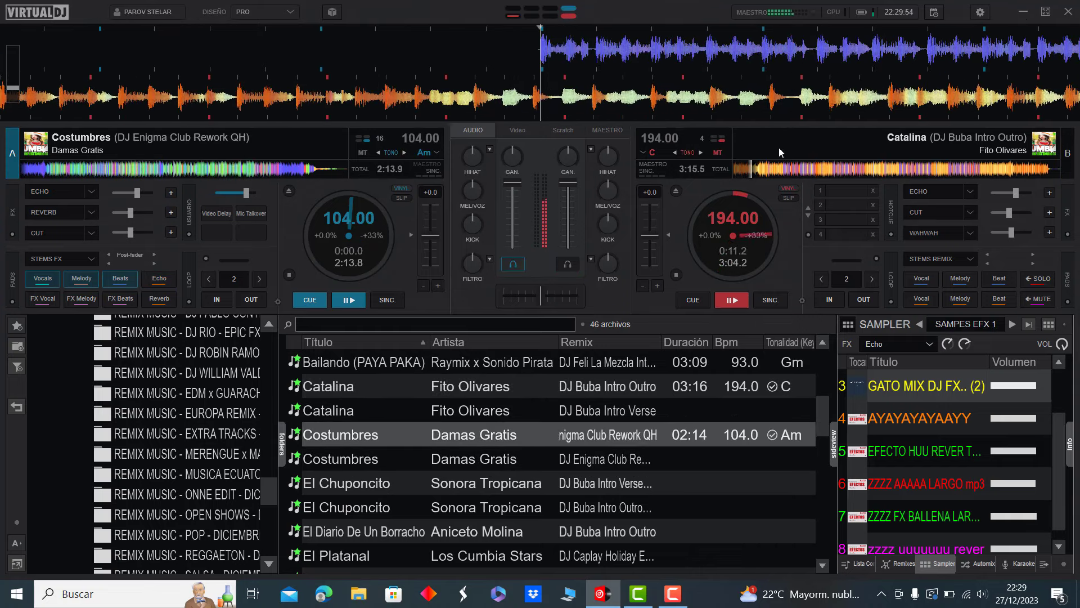
{"action": "left_click", "coordinate": [758, 168]}
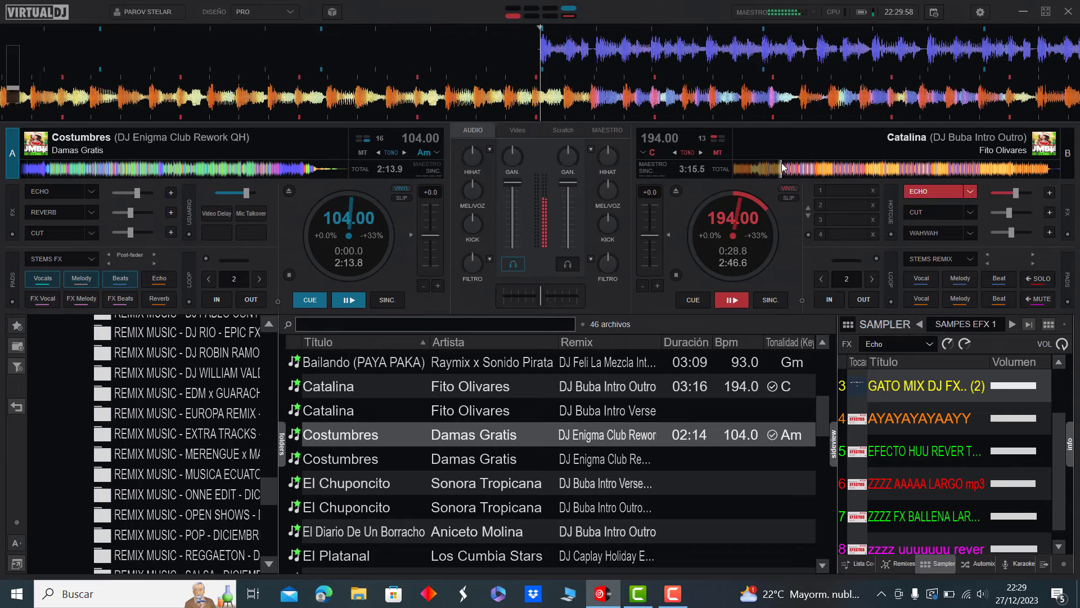
{"action": "left_click", "coordinate": [783, 168]}
{"action": "left_click", "coordinate": [798, 168]}
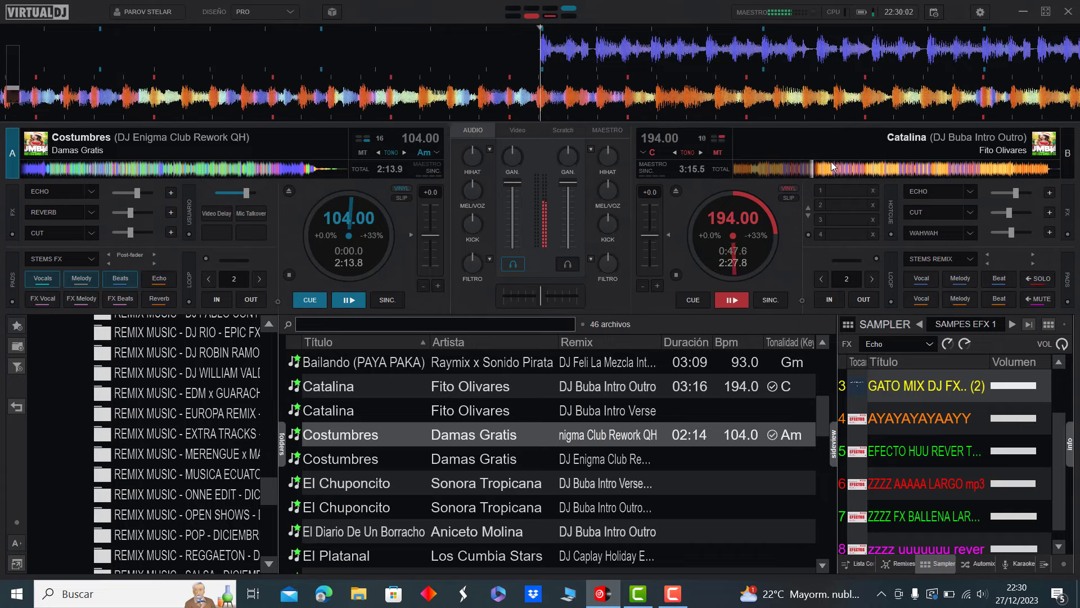
{"action": "left_click", "coordinate": [830, 168]}
{"action": "key", "text": "e"}
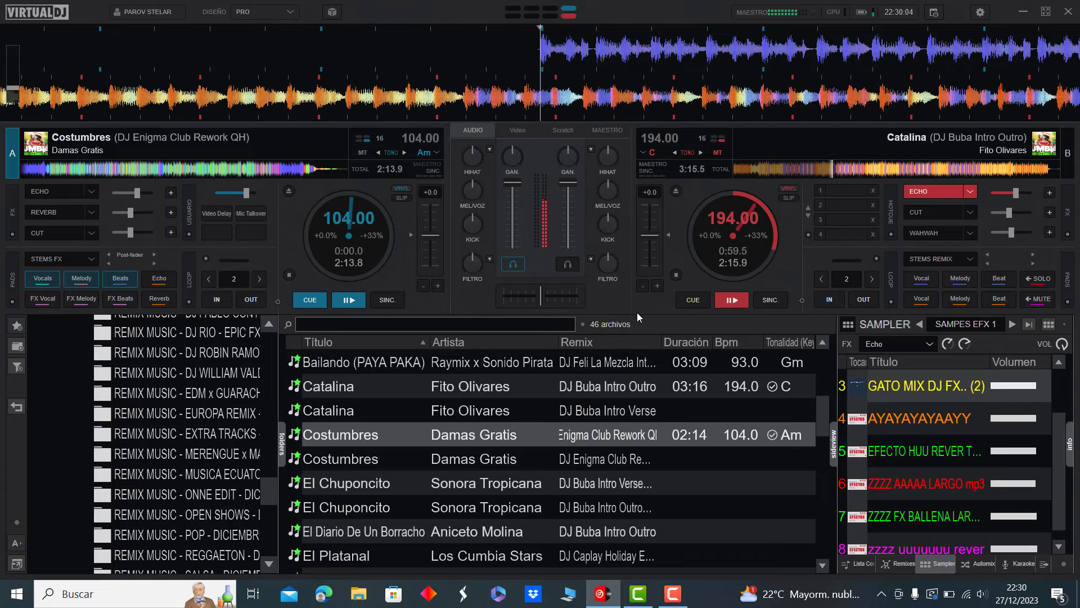
{"action": "key", "text": "space"}
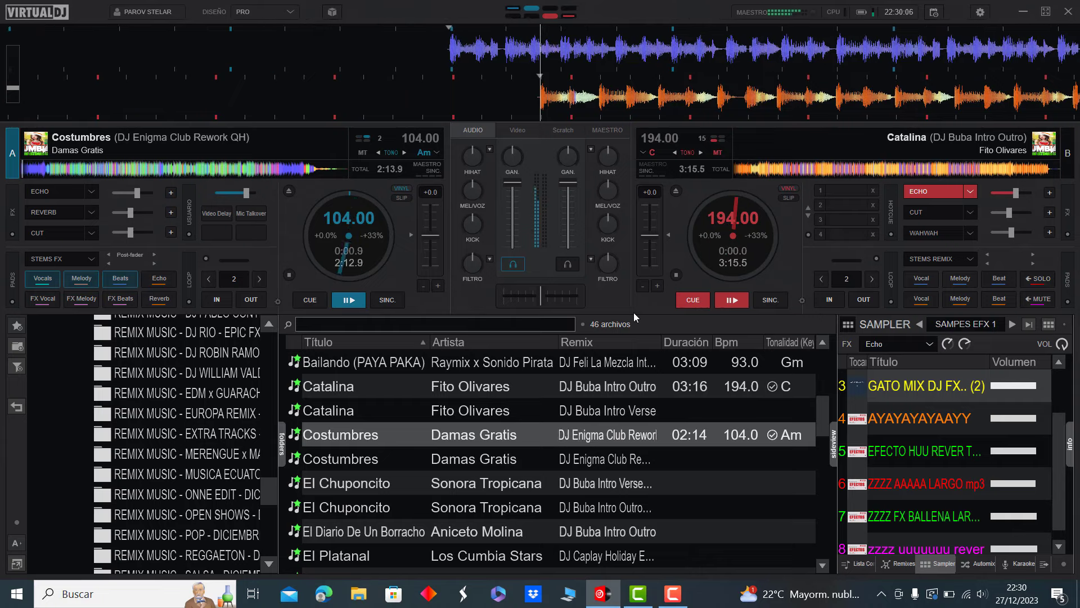
- Load El Chuponcito (DJ Buba Intro Verse Remix) onto deck B and skip through Costumbres on deck A with Echo bursts to about 0:56
{"action": "double_click", "coordinate": [373, 485]}
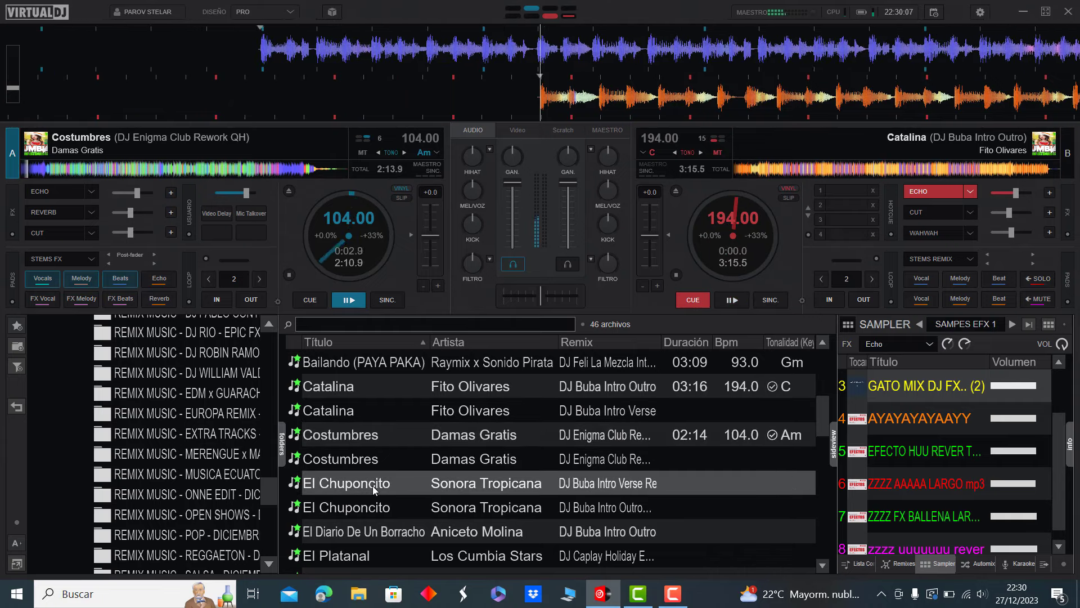
{"action": "left_click", "coordinate": [34, 169]}
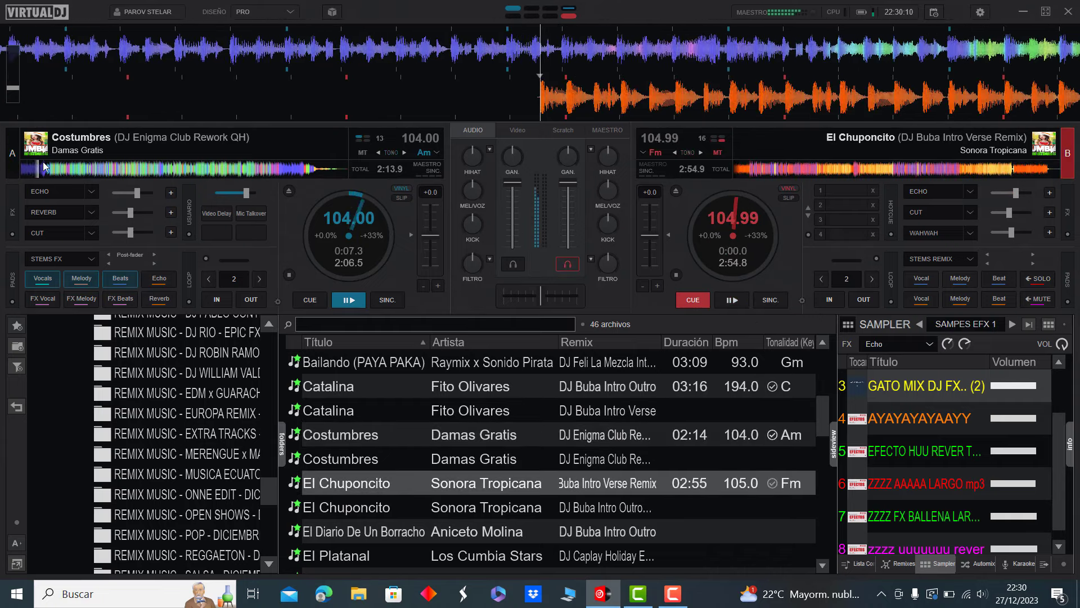
{"action": "scroll", "coordinate": [443, 534], "scroll_direction": "down", "scroll_amount": 4}
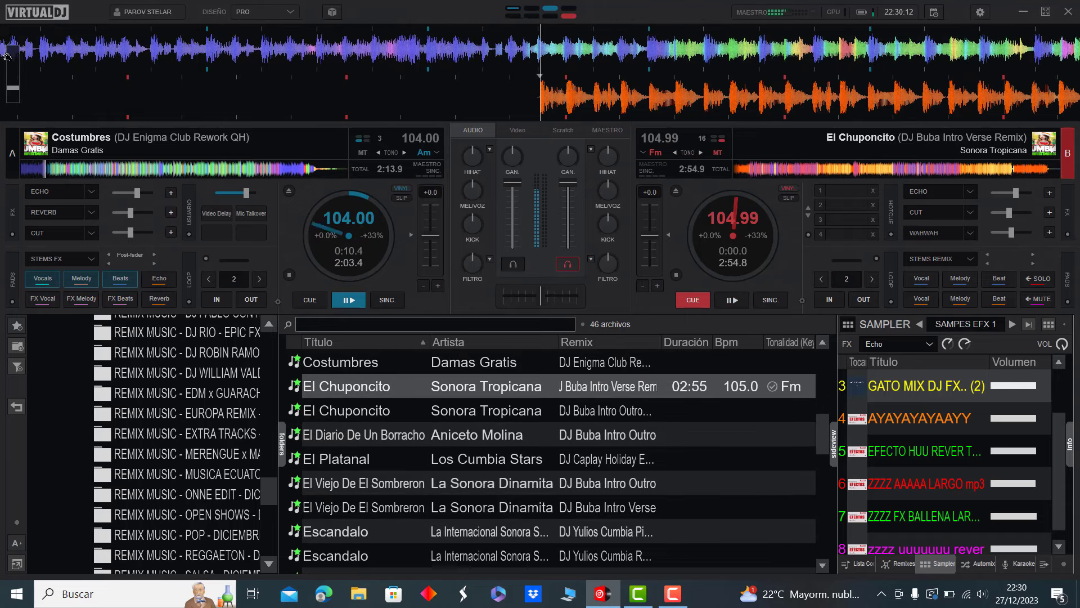
{"action": "left_click", "coordinate": [74, 190]}
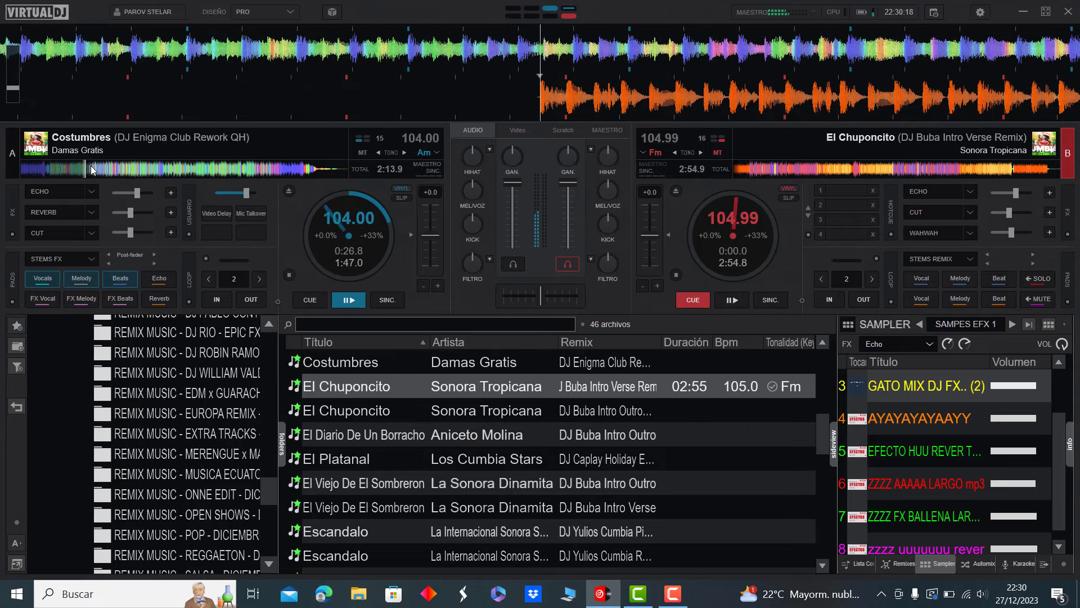
{"action": "left_click", "coordinate": [90, 169]}
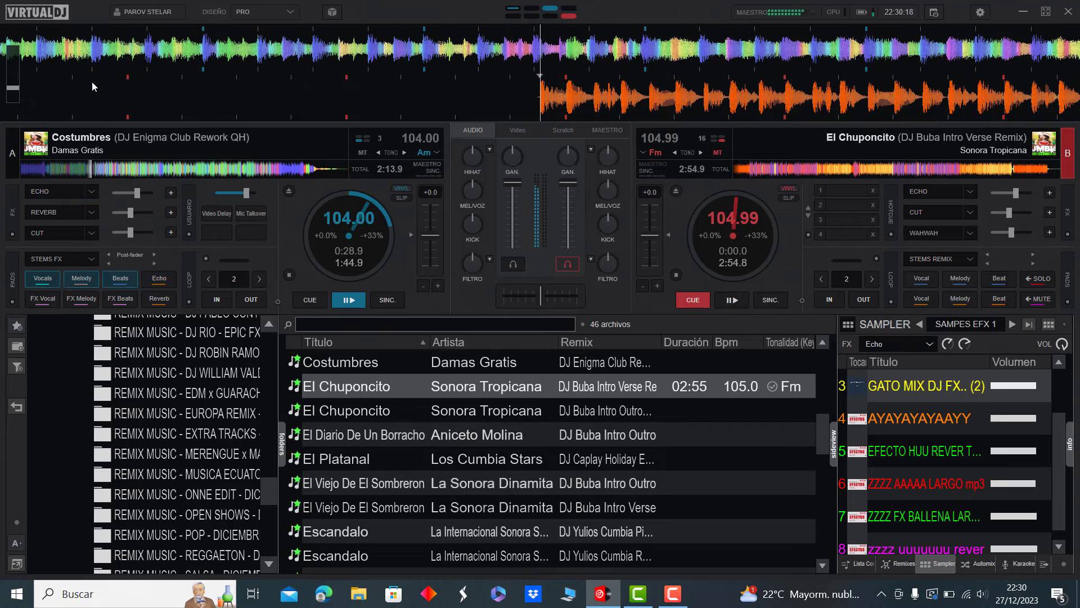
{"action": "left_click", "coordinate": [107, 169]}
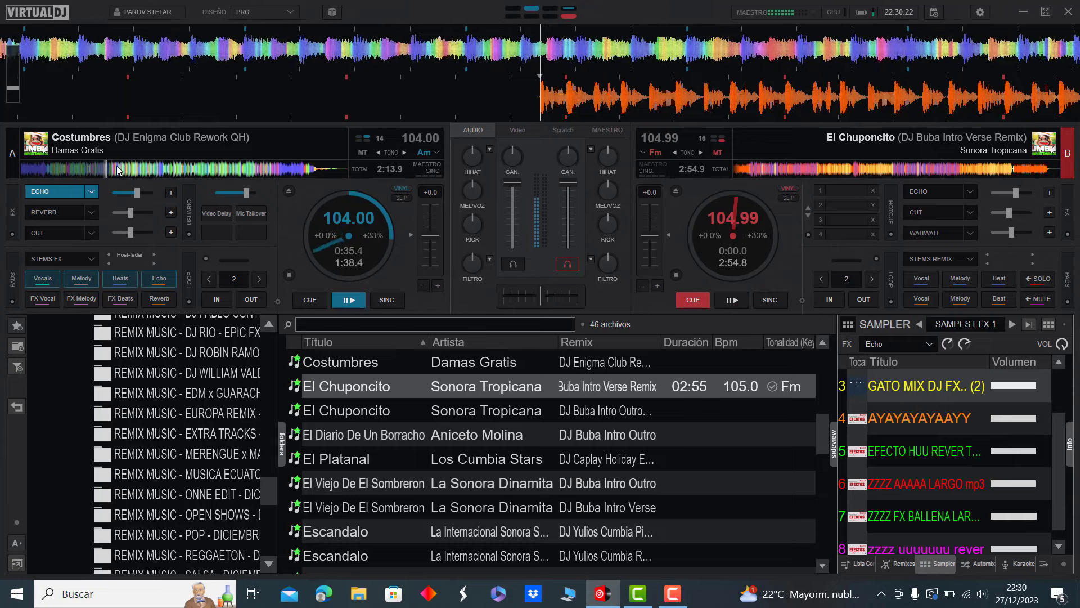
{"action": "left_click", "coordinate": [127, 169]}
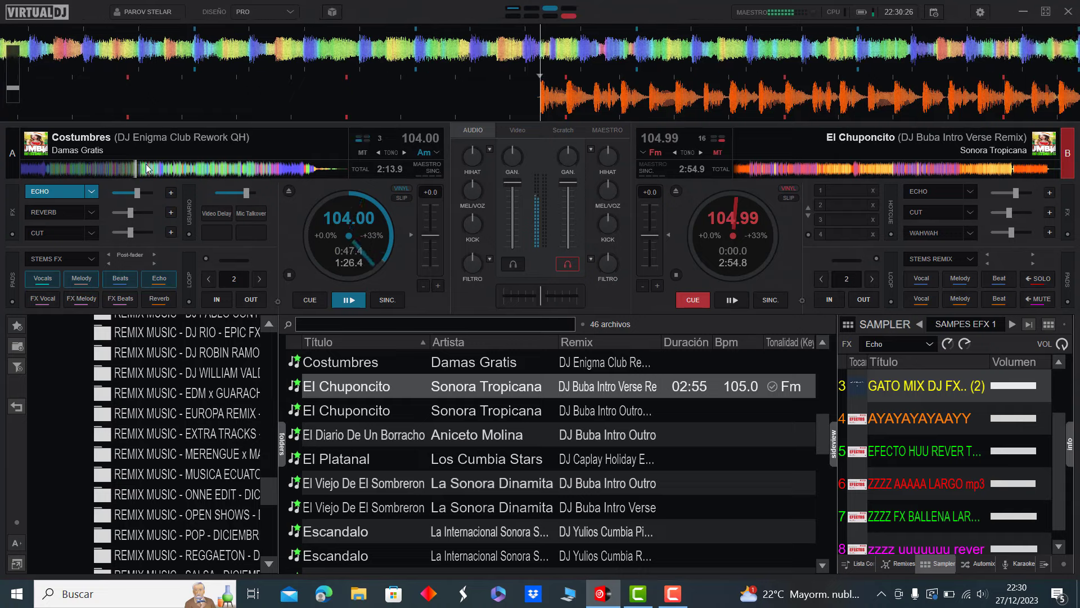
{"action": "left_click", "coordinate": [161, 169]}
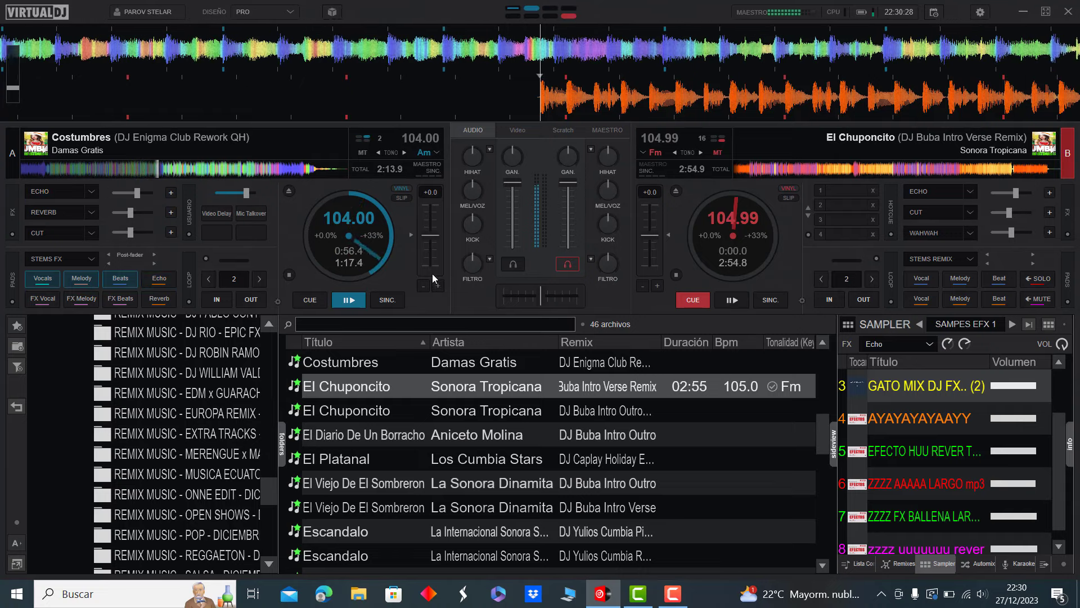
- Transition with Echo to El Chuponcito on deck B and load El Diario De Un Borracho by Aniceto Molina onto deck A
{"action": "key", "text": "space"}
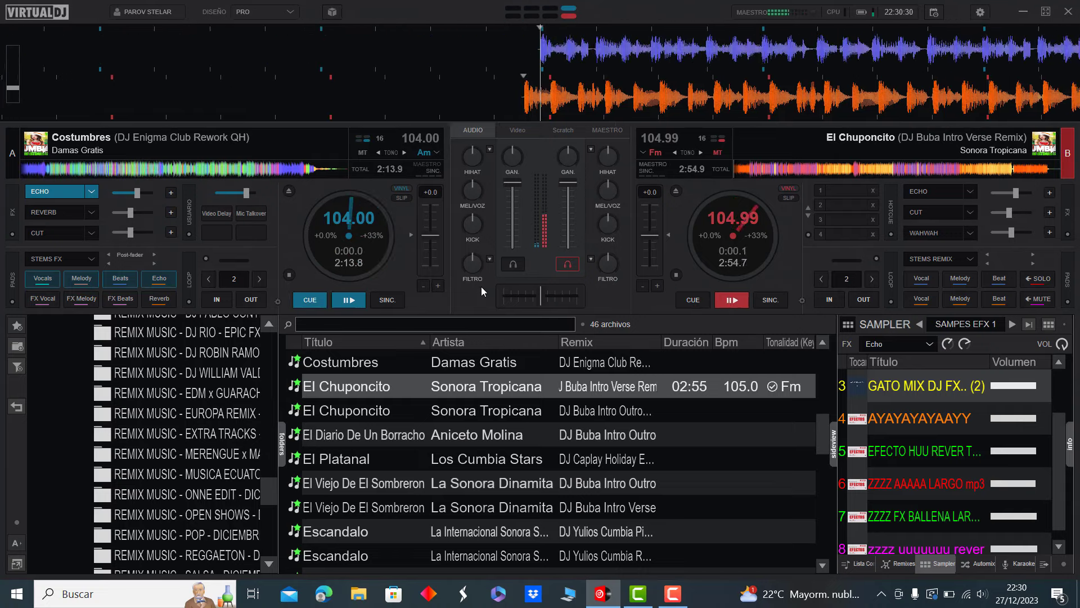
{"action": "double_click", "coordinate": [485, 435]}
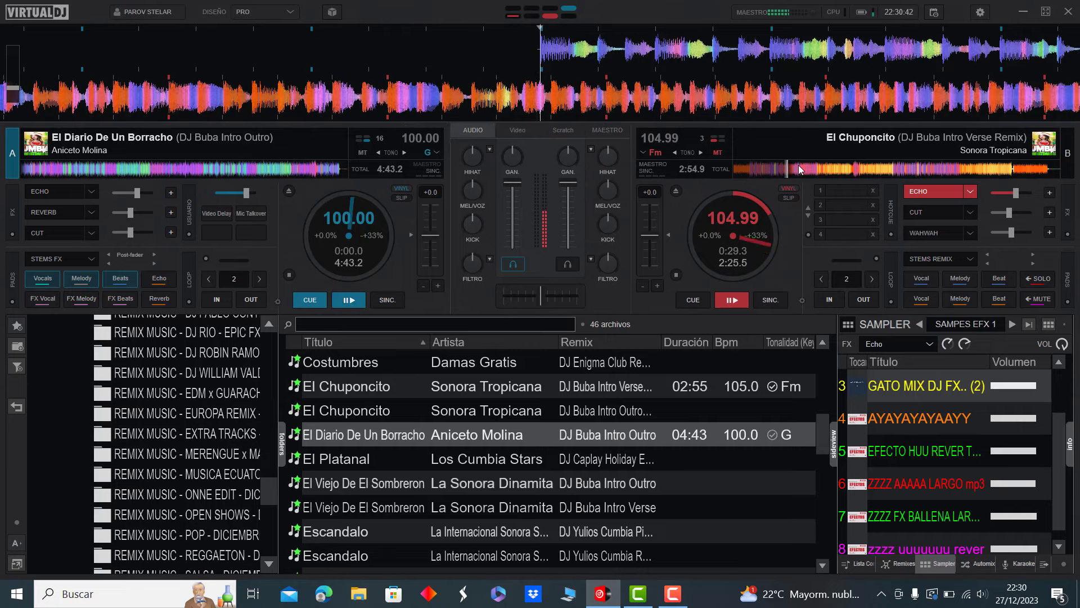
- Skip through El Chuponcito on deck B in successive jumps to about 2:00
{"action": "left_click", "coordinate": [818, 168]}
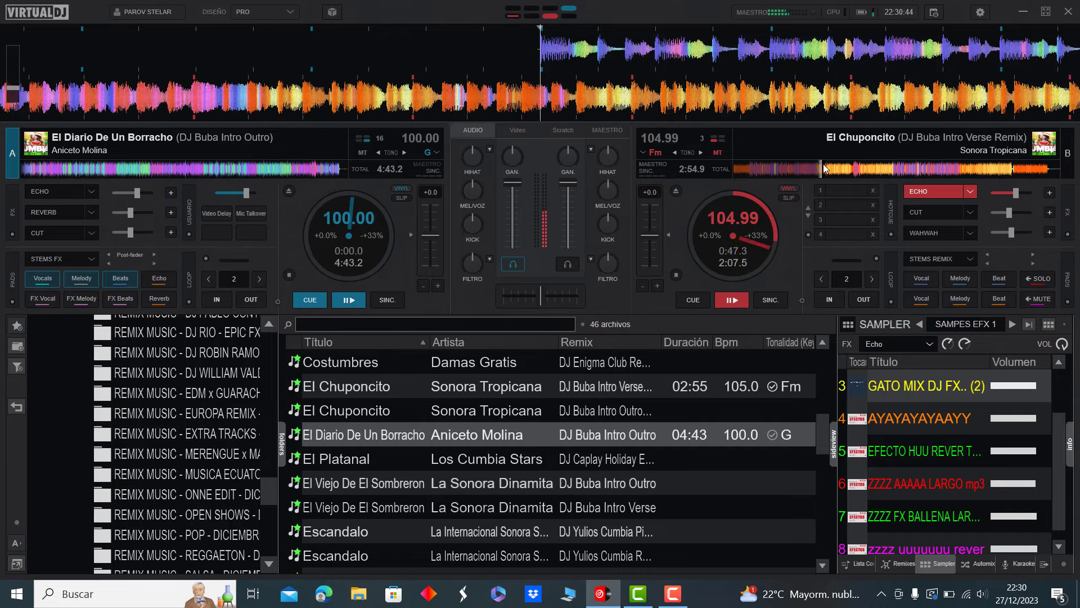
{"action": "left_click", "coordinate": [859, 168]}
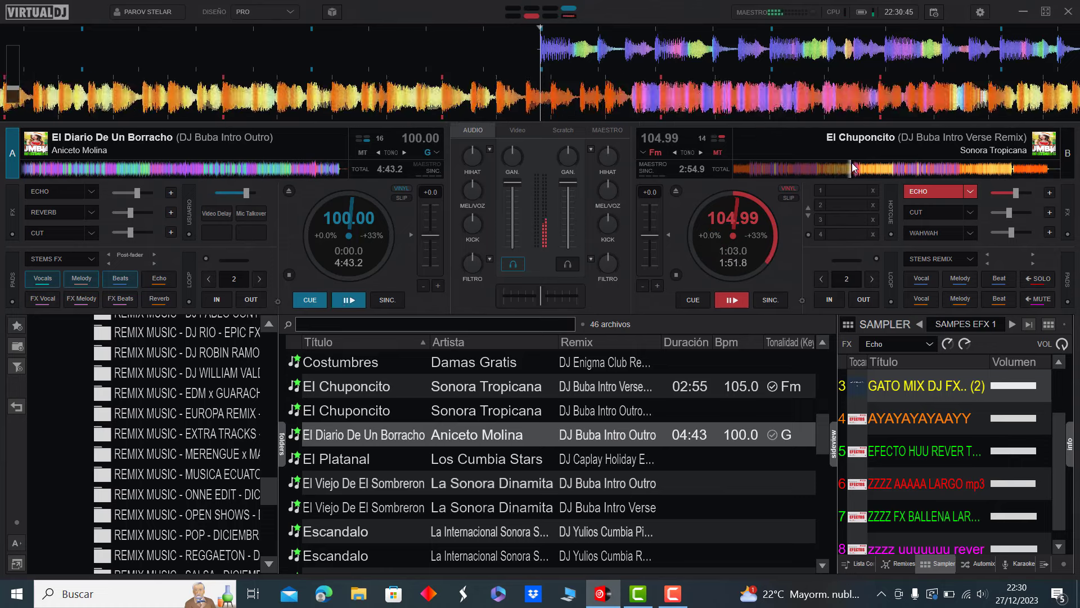
{"action": "left_click", "coordinate": [871, 169]}
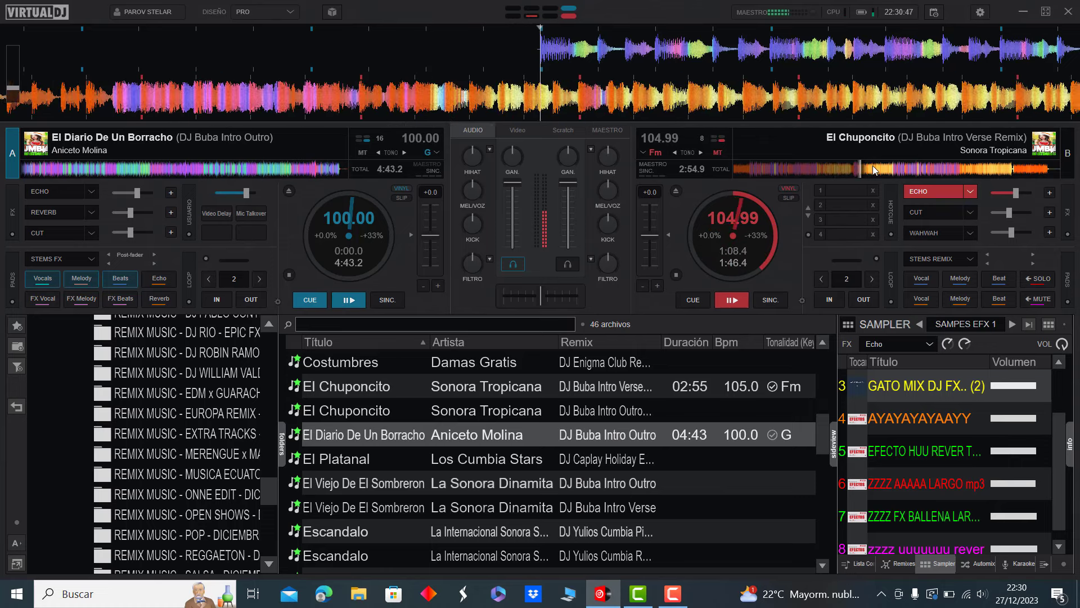
{"action": "left_click", "coordinate": [890, 169]}
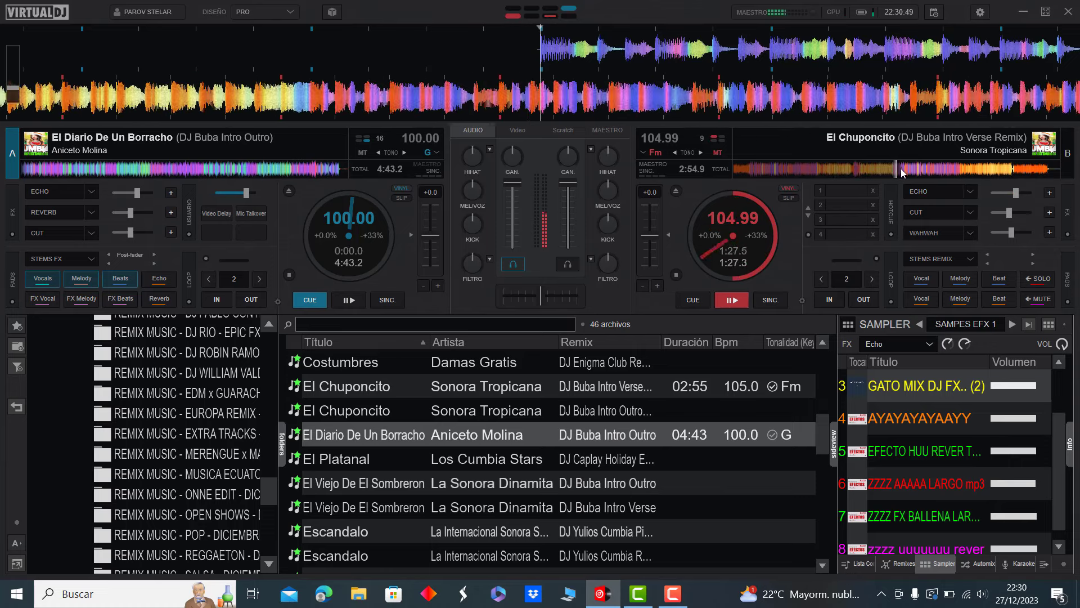
{"action": "left_click", "coordinate": [925, 169]}
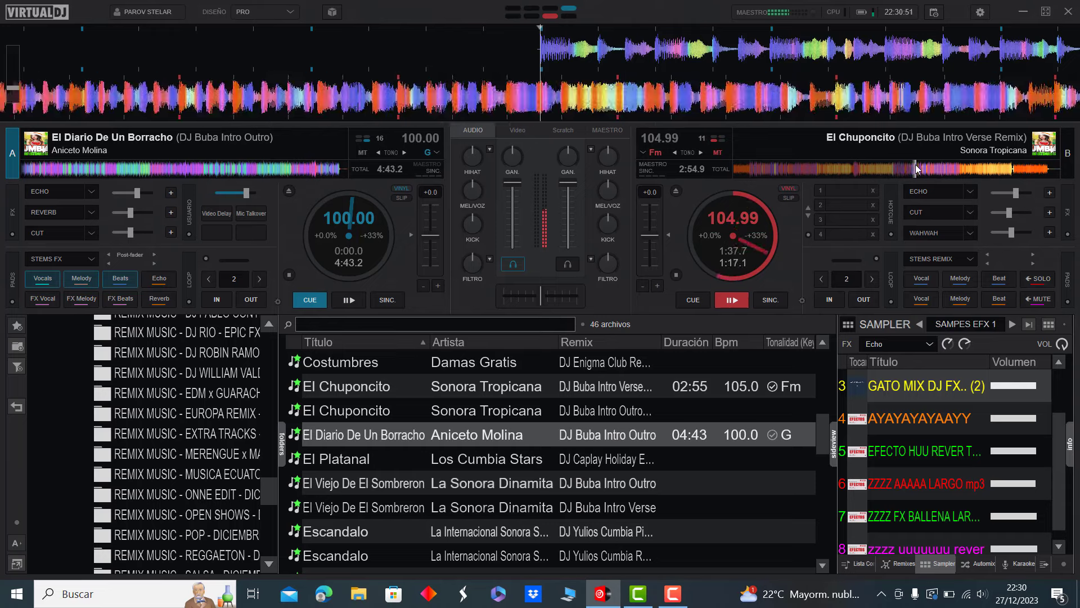
{"action": "left_click", "coordinate": [956, 169]}
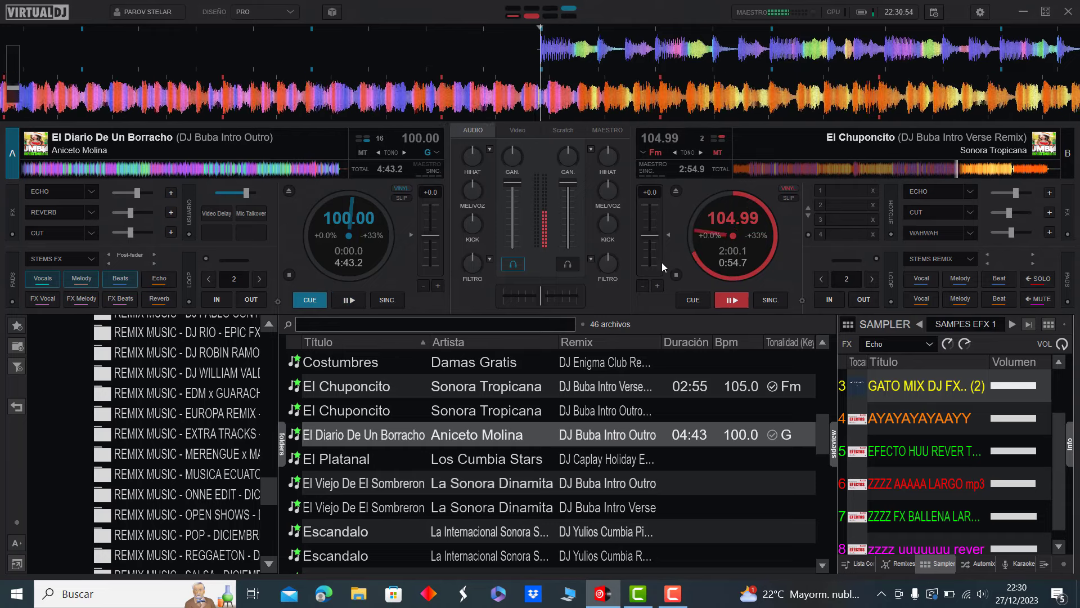
- Transition with Echo to El Diario De Un Borracho on deck A and load El Platanal (DJ Caplay Holiday Edition) onto deck B
{"action": "key", "text": "e"}
{"action": "key", "text": "space"}
{"action": "key", "text": "ctrl+space"}
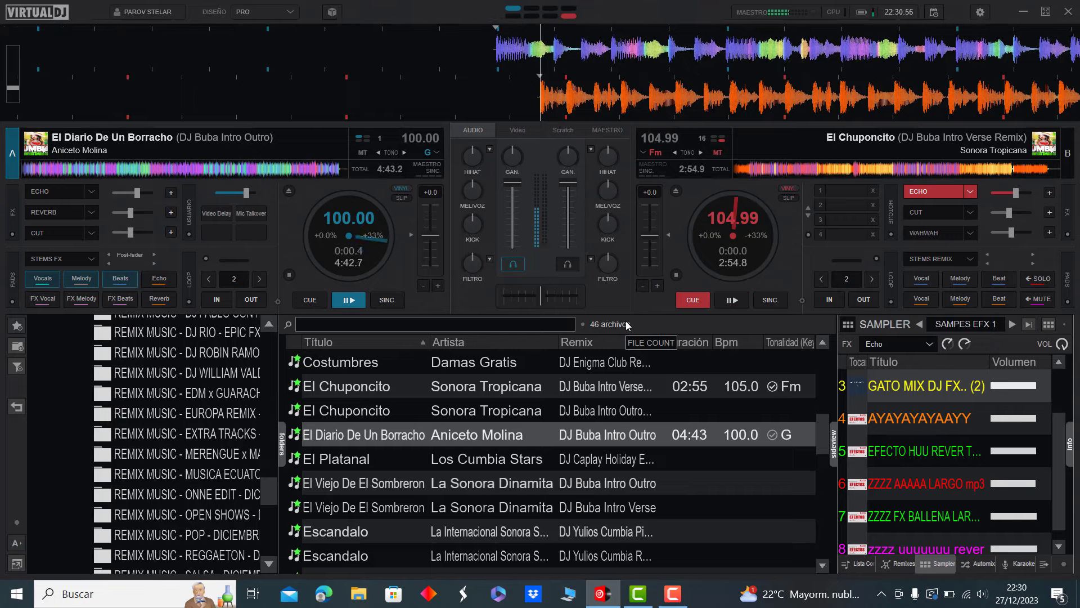
{"action": "double_click", "coordinate": [468, 459]}
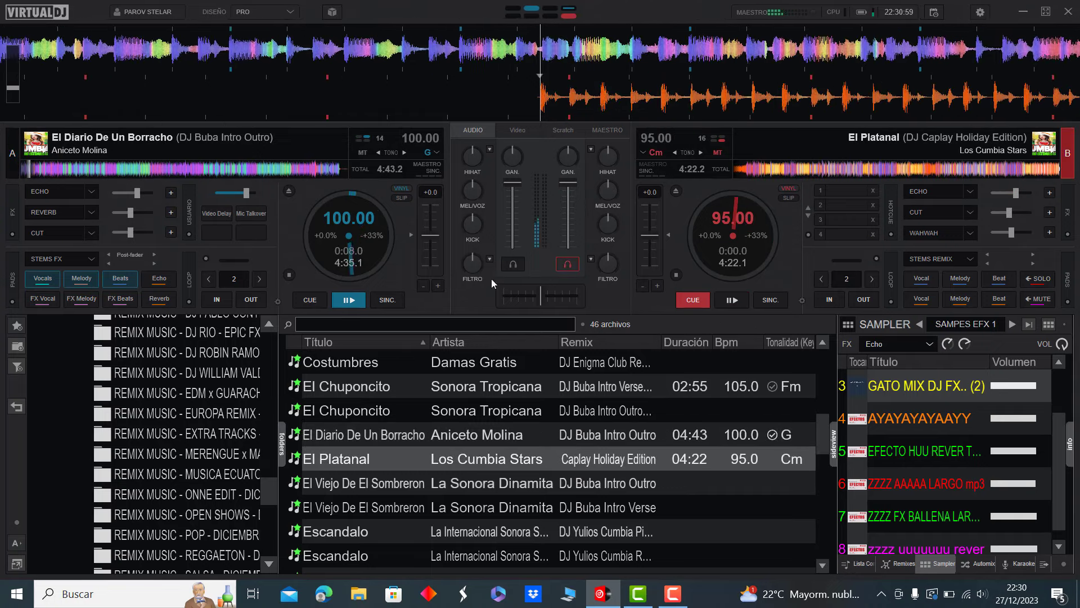
- Skip through El Diario De Un Borracho on deck A in successive jumps with Echo bursts to about 2:38
{"action": "scroll", "coordinate": [585, 491], "scroll_direction": "down", "scroll_amount": 2}
{"action": "left_click", "coordinate": [39, 192]}
{"action": "left_click", "coordinate": [41, 171]}
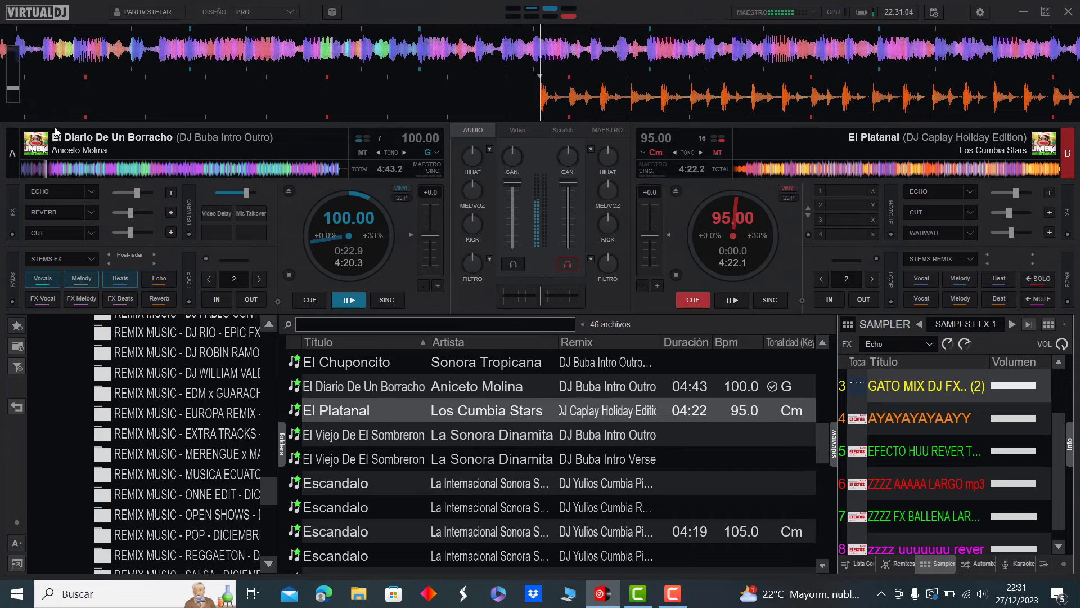
{"action": "left_click", "coordinate": [61, 169]}
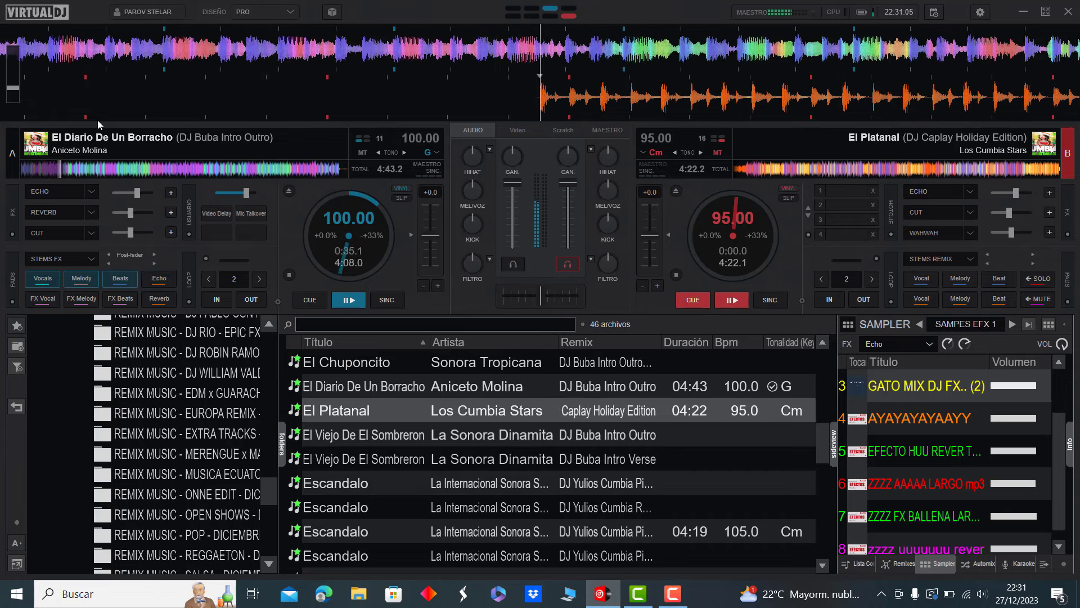
{"action": "left_click", "coordinate": [90, 169]}
{"action": "left_click", "coordinate": [93, 169]}
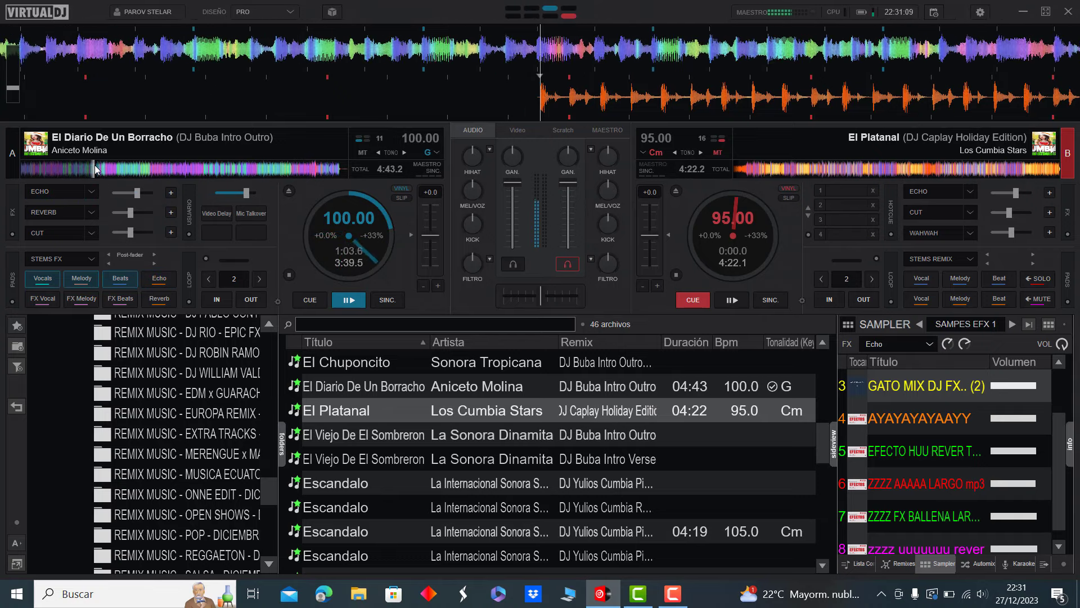
{"action": "left_click", "coordinate": [105, 169]}
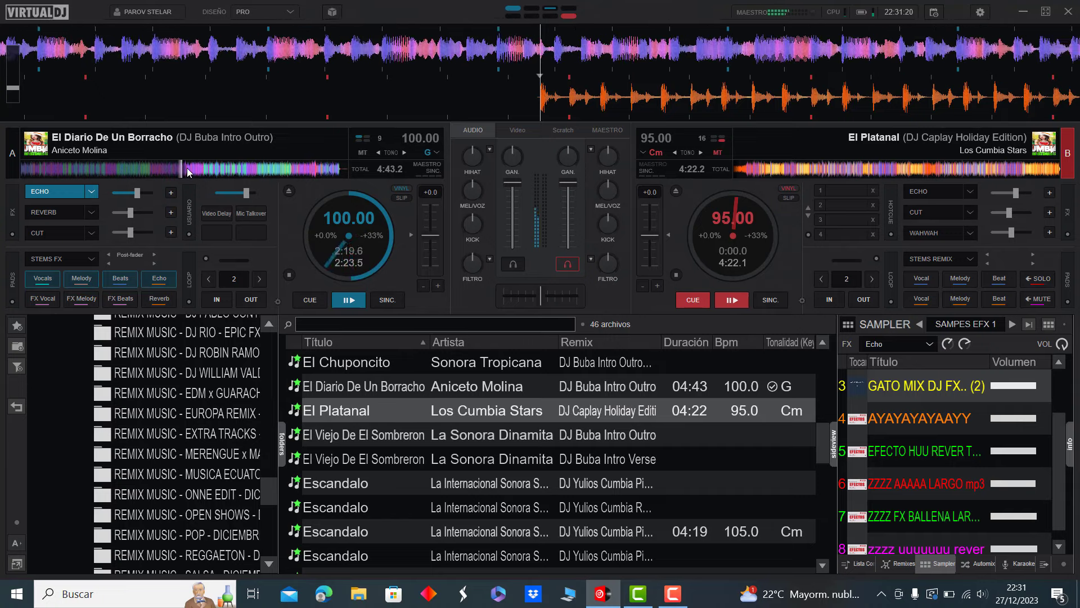
{"action": "left_click", "coordinate": [203, 169]}
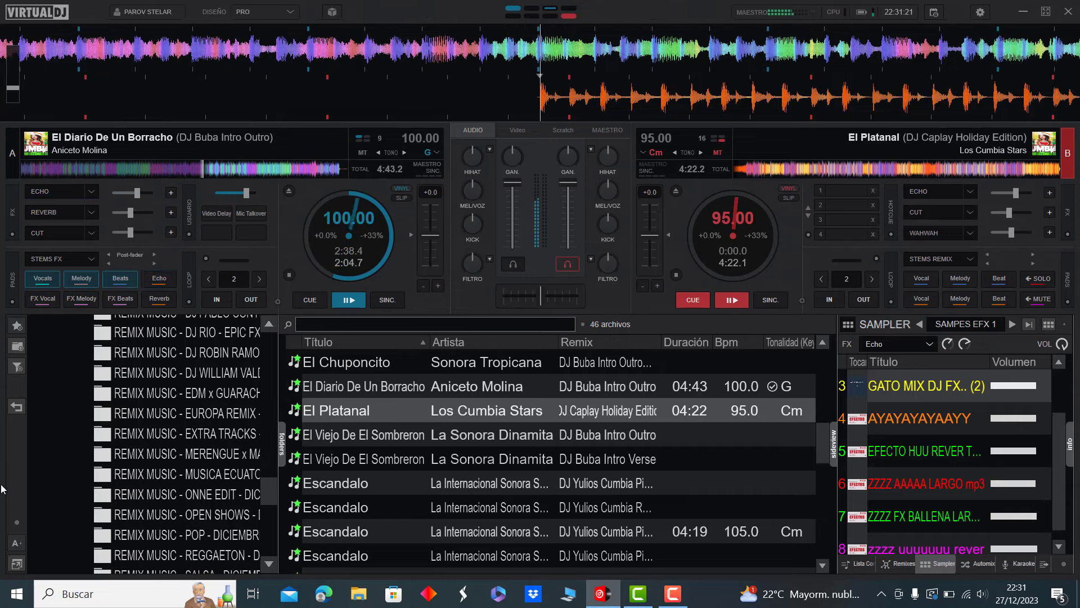
- Transition with Echo to El Platanal on deck B and load El Viejo De El Sombreron (DJ Buba Intro Verse) onto deck A
{"action": "key", "text": "ctrl+1"}
{"action": "key", "text": "space"}
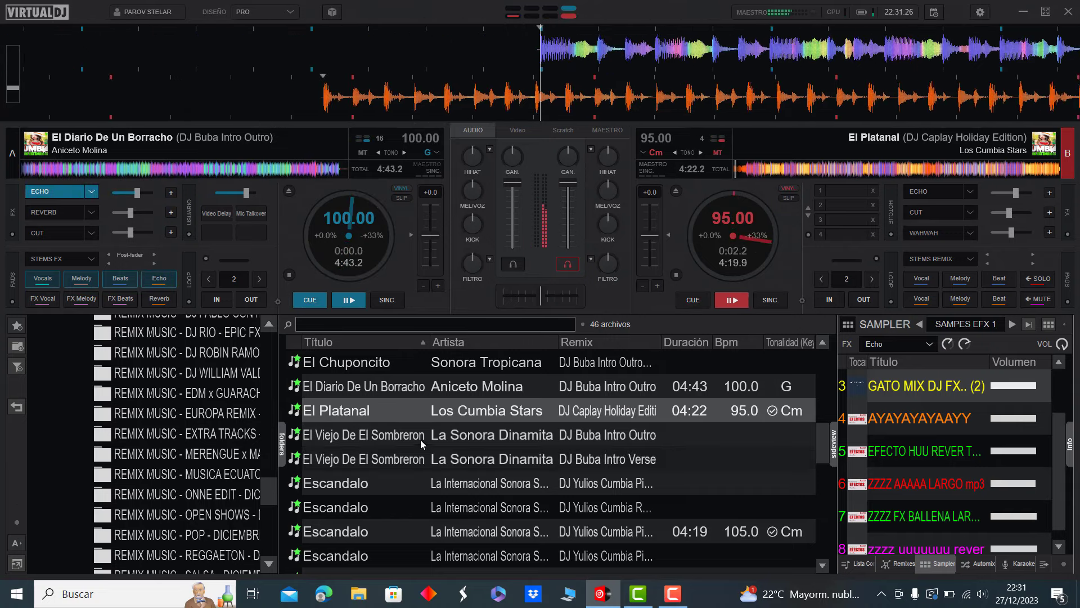
{"action": "double_click", "coordinate": [451, 461]}
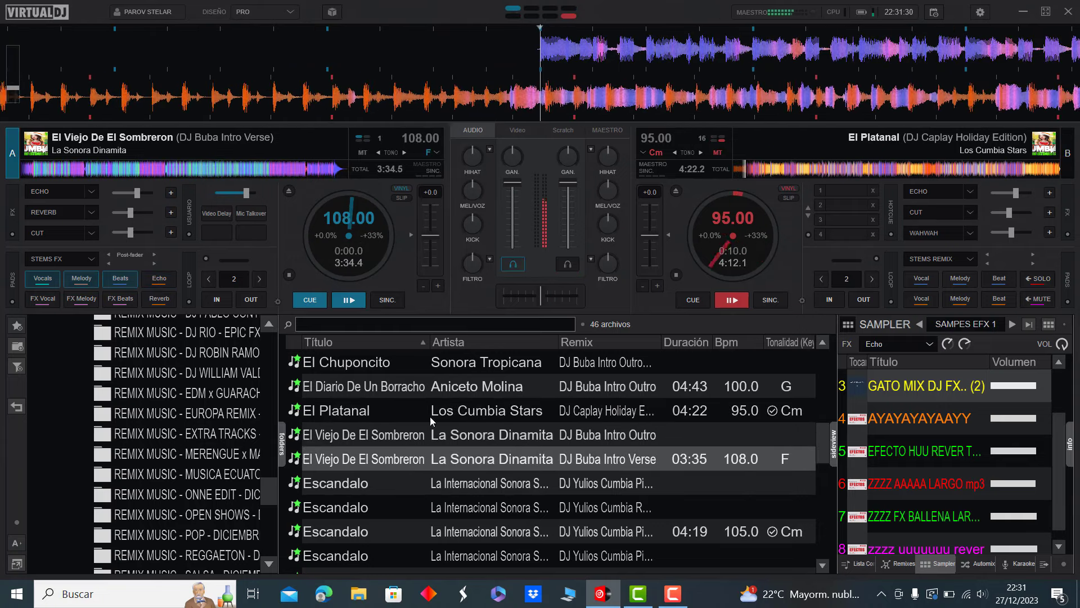
{"action": "scroll", "coordinate": [579, 446], "scroll_direction": "down", "scroll_amount": 2}
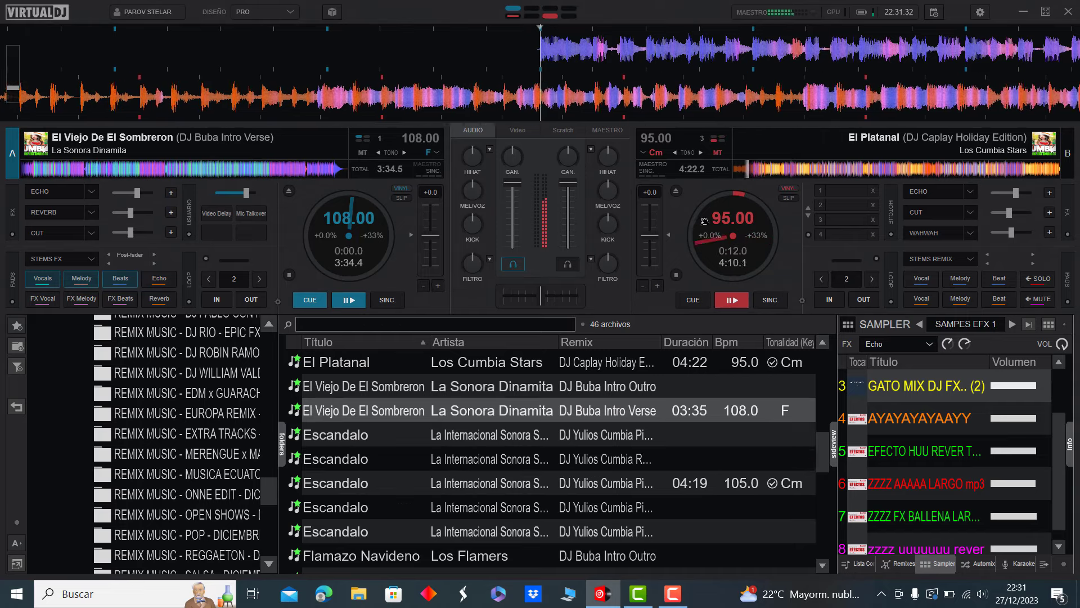
- Skip through El Platanal on deck B in successive jumps with Echo bursts to about 2:07
{"action": "key", "text": "e"}
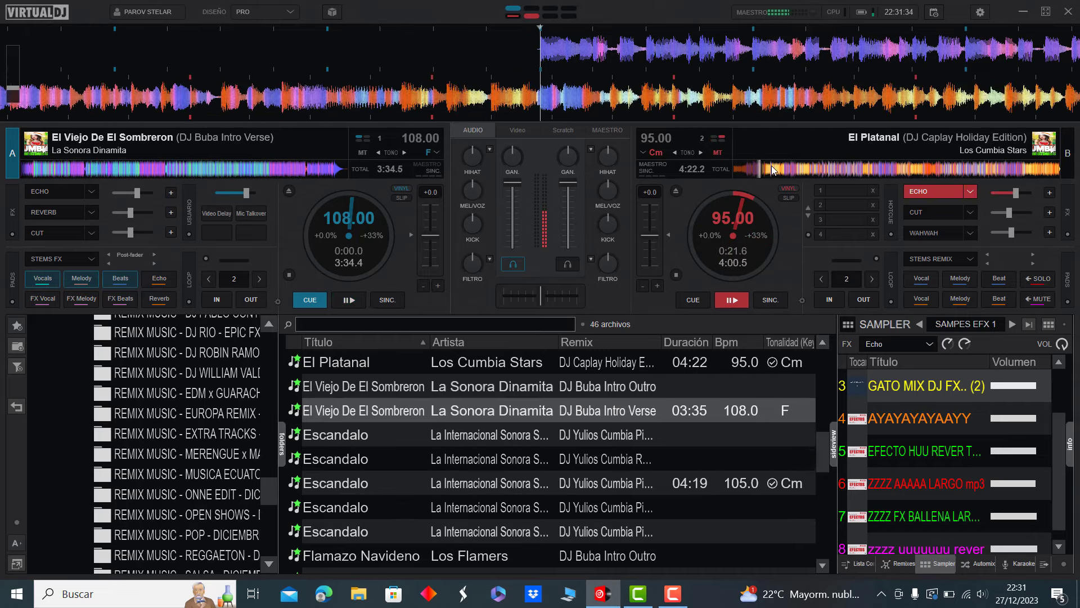
{"action": "key", "text": "e"}
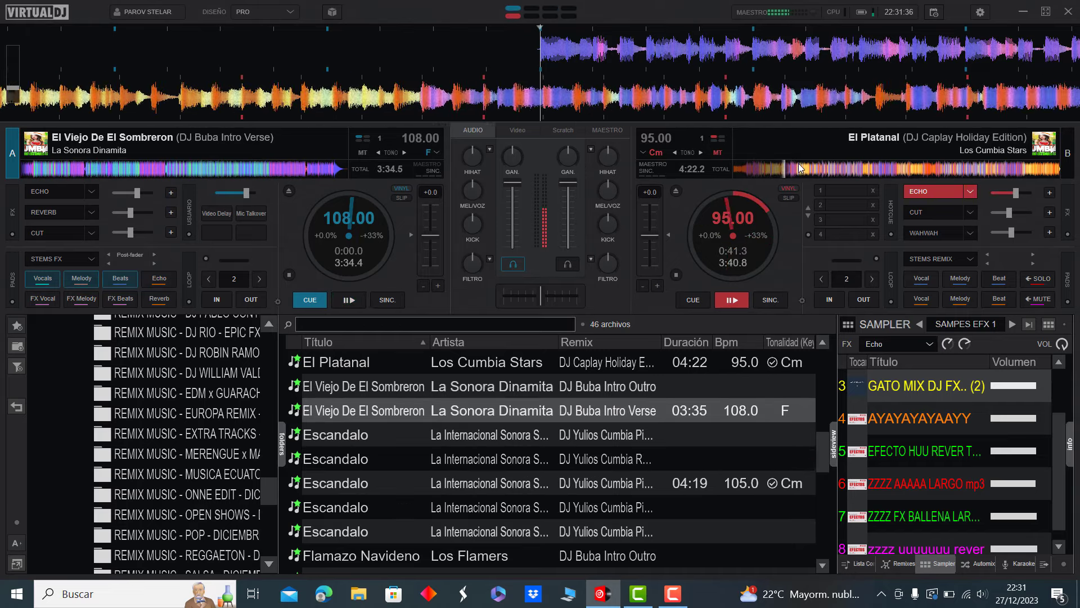
{"action": "left_click", "coordinate": [799, 168]}
{"action": "left_click", "coordinate": [814, 168]}
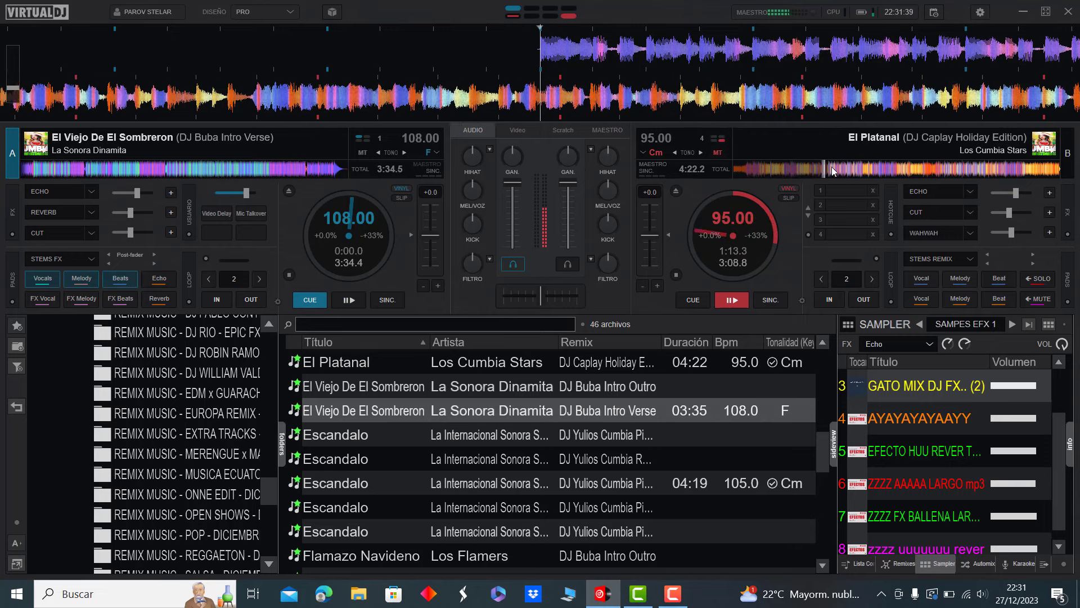
{"action": "left_click", "coordinate": [833, 169]}
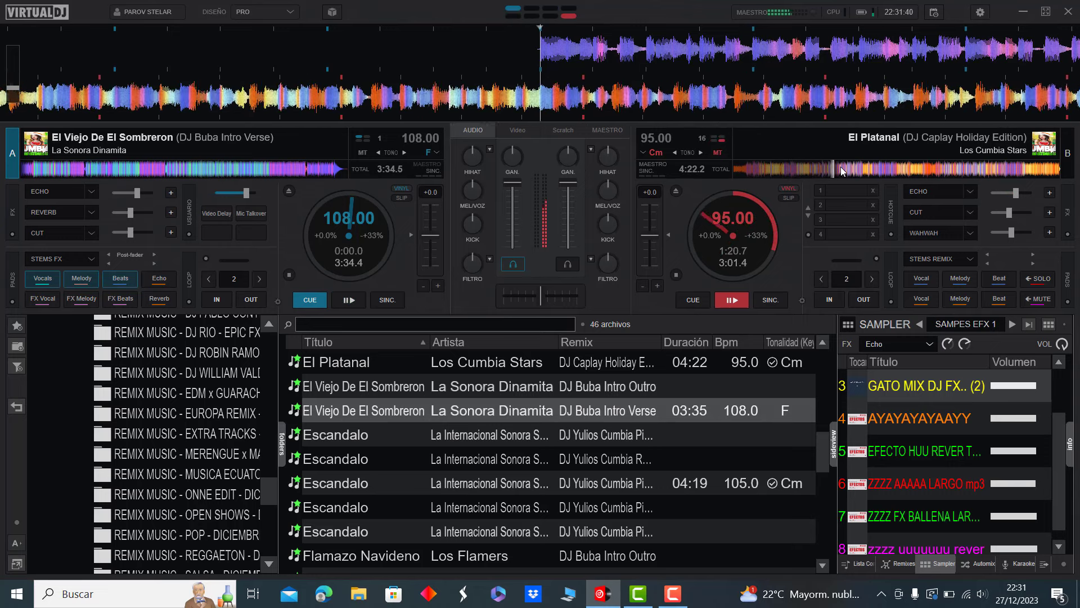
{"action": "left_click", "coordinate": [873, 169]}
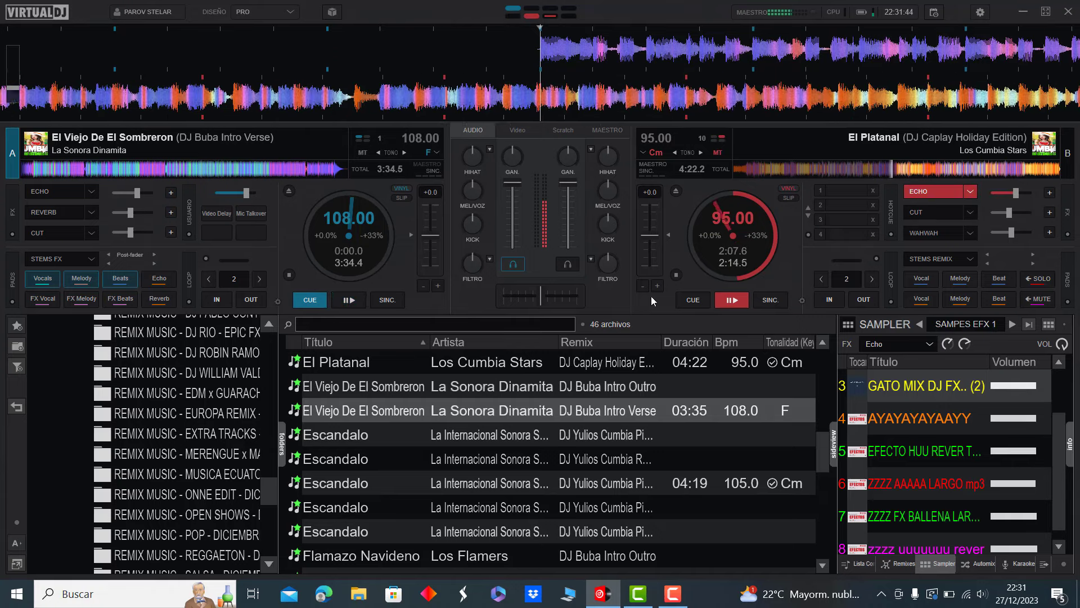
- Transition with Echo to El Viejo De El Sombreron on deck A and load Flamazo Navideno (DJ Buba Intro Outro) onto deck B
{"action": "key", "text": "space"}
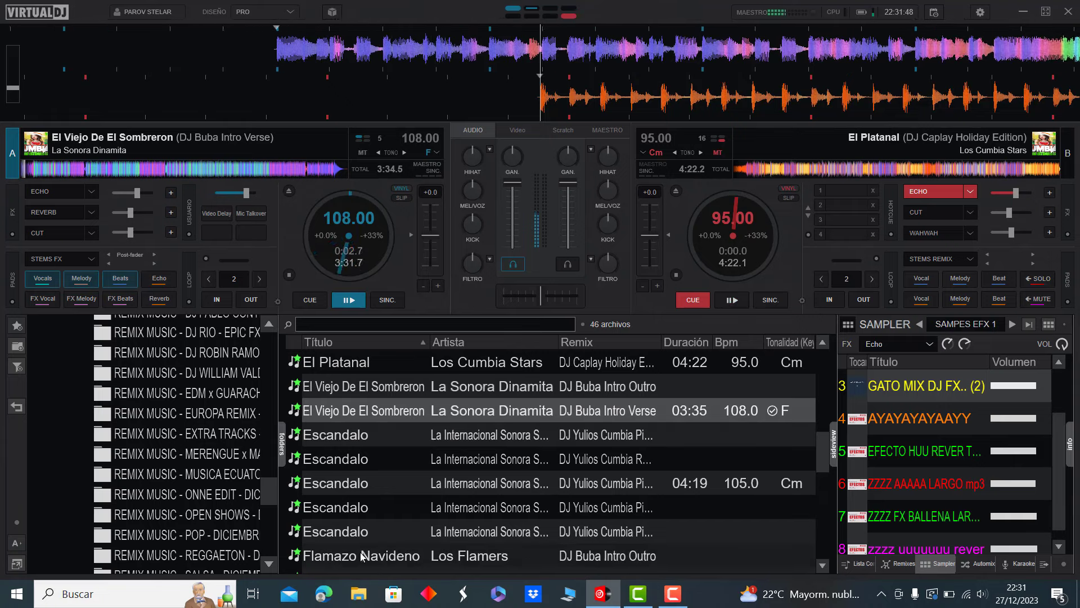
{"action": "scroll", "coordinate": [373, 548], "scroll_direction": "down", "scroll_amount": 2}
{"action": "double_click", "coordinate": [374, 509]}
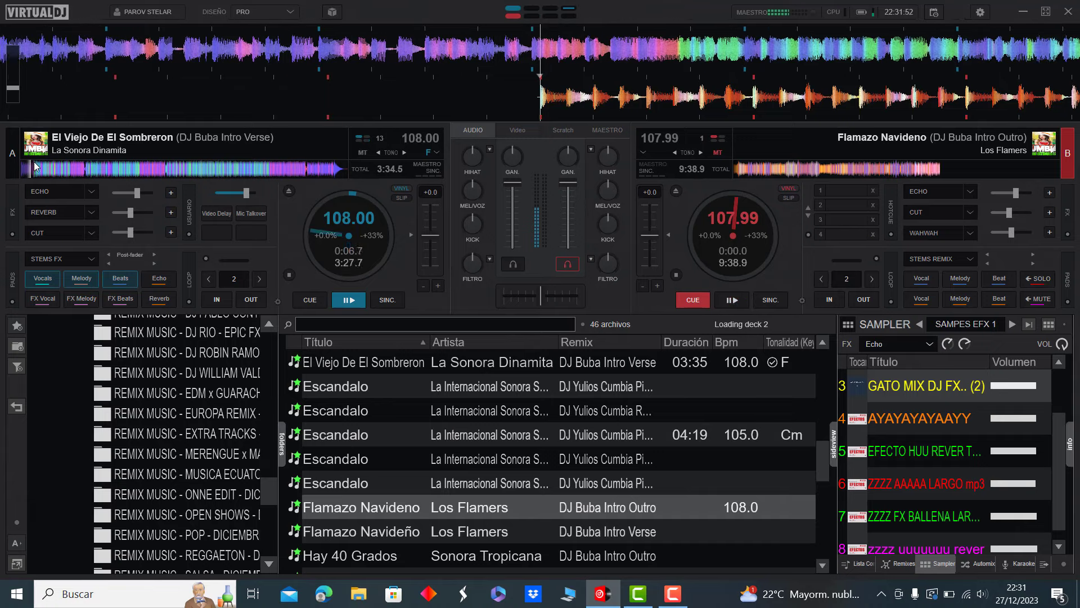
{"action": "scroll", "coordinate": [397, 471], "scroll_direction": "down", "scroll_amount": 4}
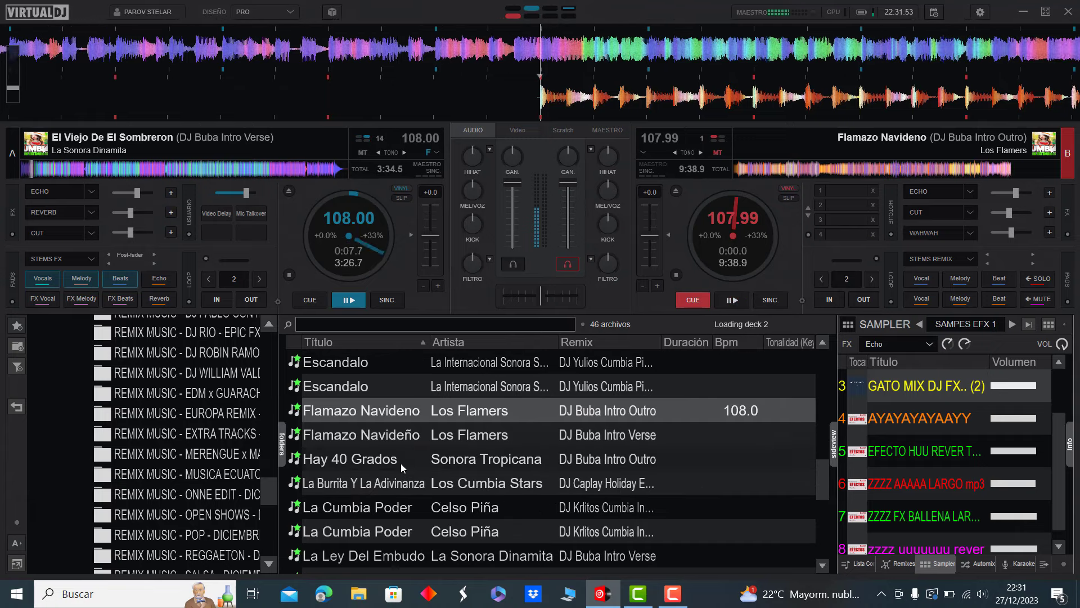
- Skip through El Viejo De El Sombreron on deck A in successive jumps with Echo bursts to about 2:25
{"action": "left_click", "coordinate": [42, 168]}
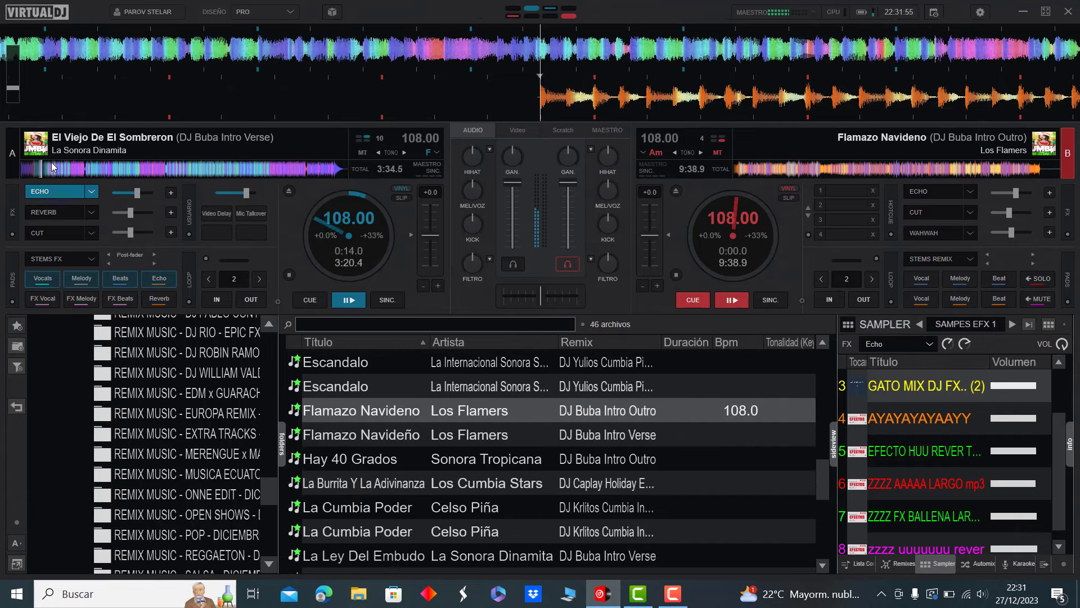
{"action": "left_click", "coordinate": [59, 167]}
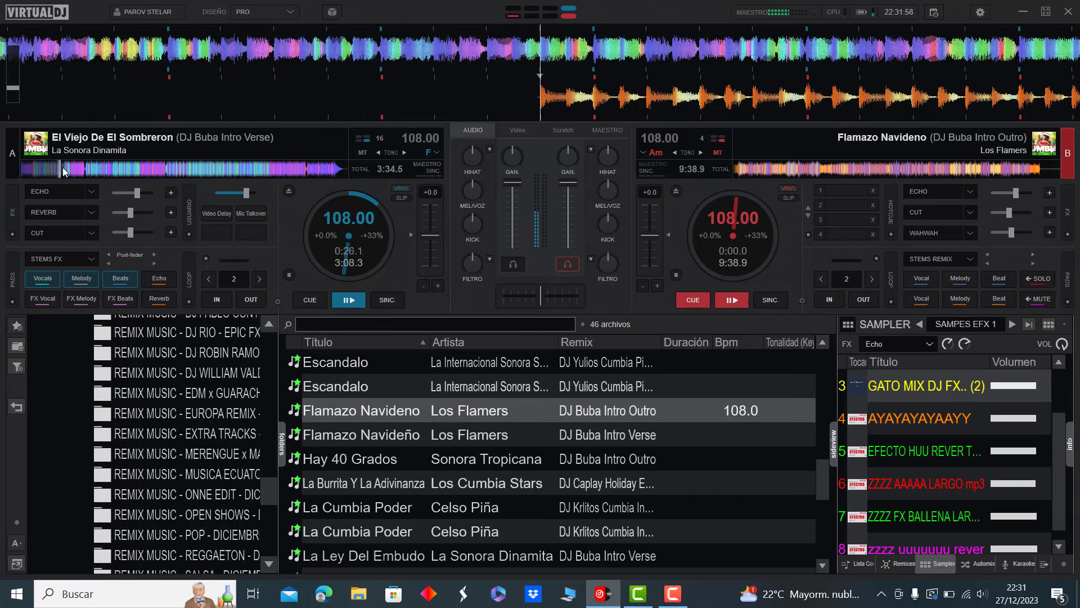
{"action": "left_click", "coordinate": [68, 167]}
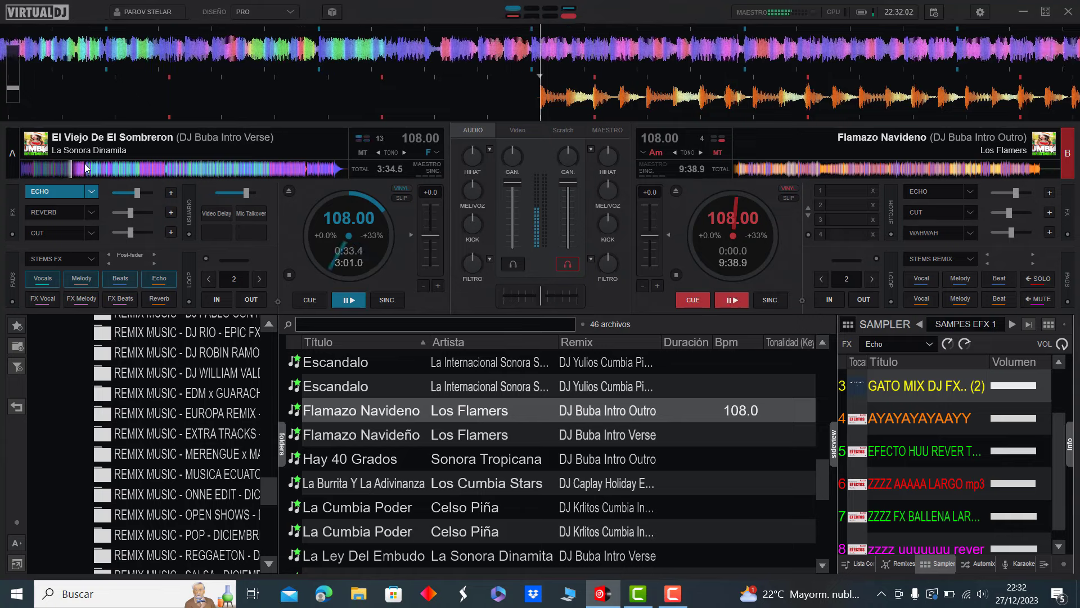
{"action": "key", "text": "4"}
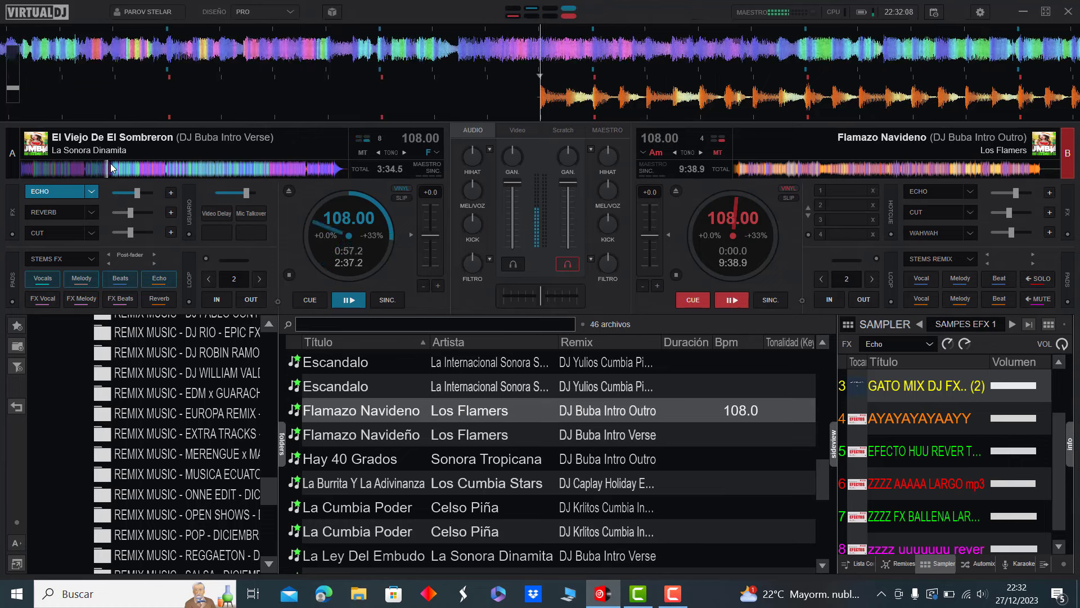
{"action": "left_click", "coordinate": [110, 167]}
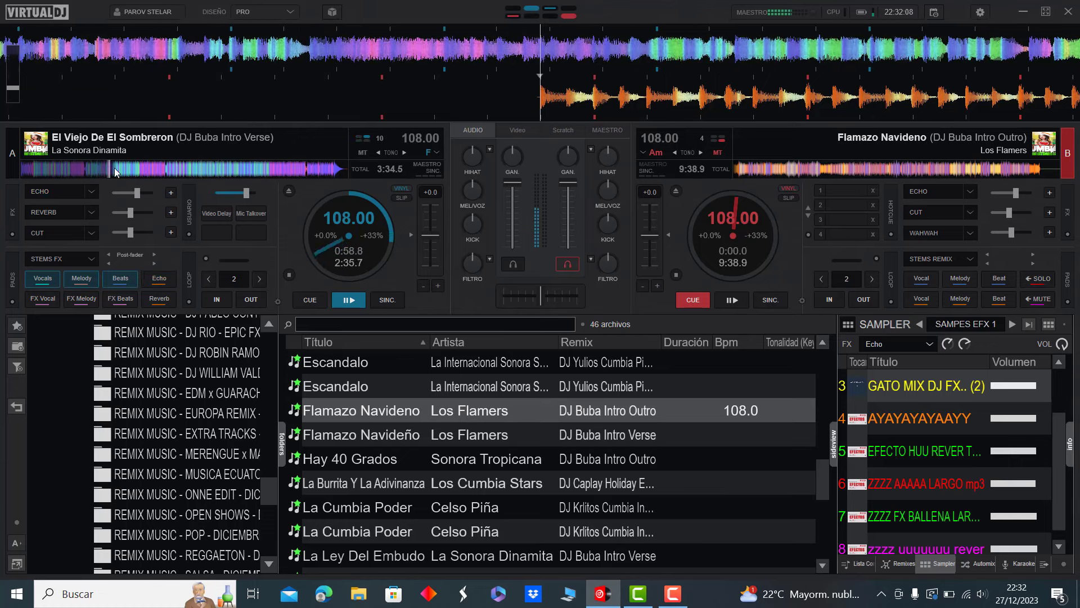
{"action": "left_click", "coordinate": [148, 167]}
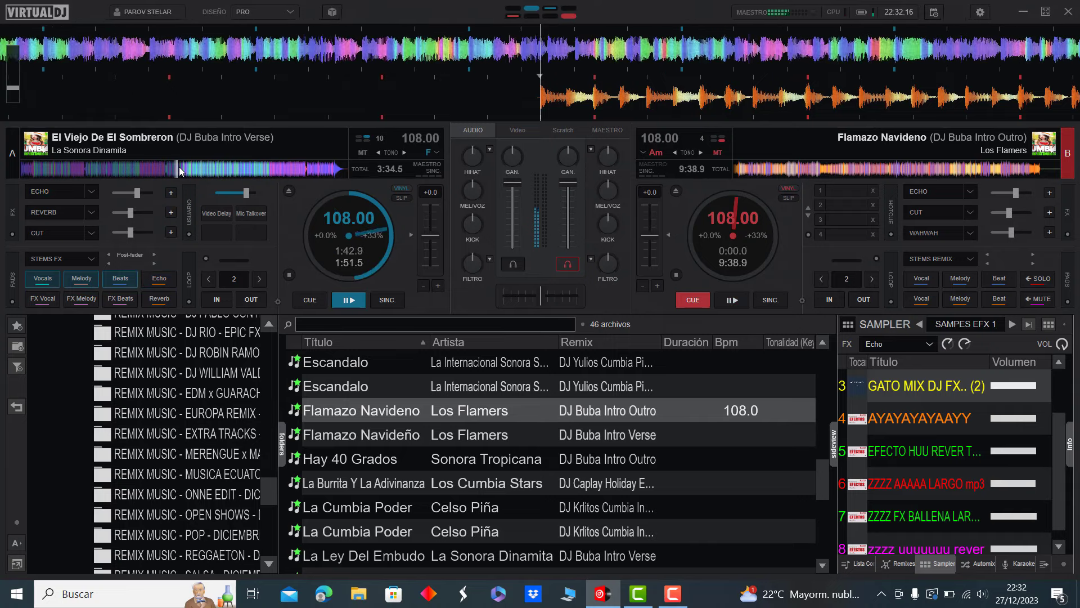
{"action": "left_click", "coordinate": [196, 167]}
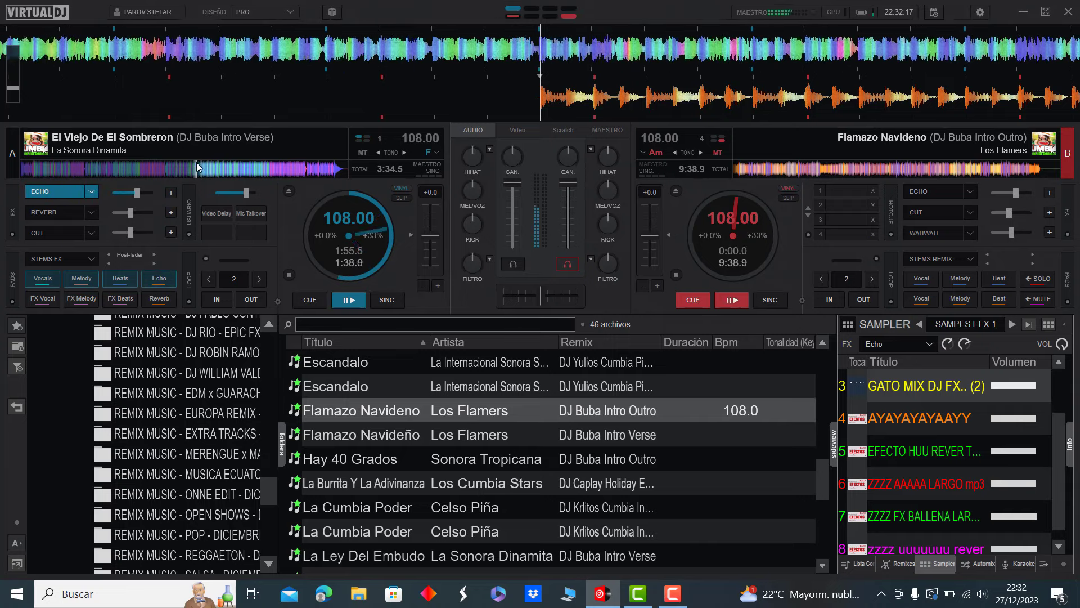
{"action": "left_click", "coordinate": [228, 169]}
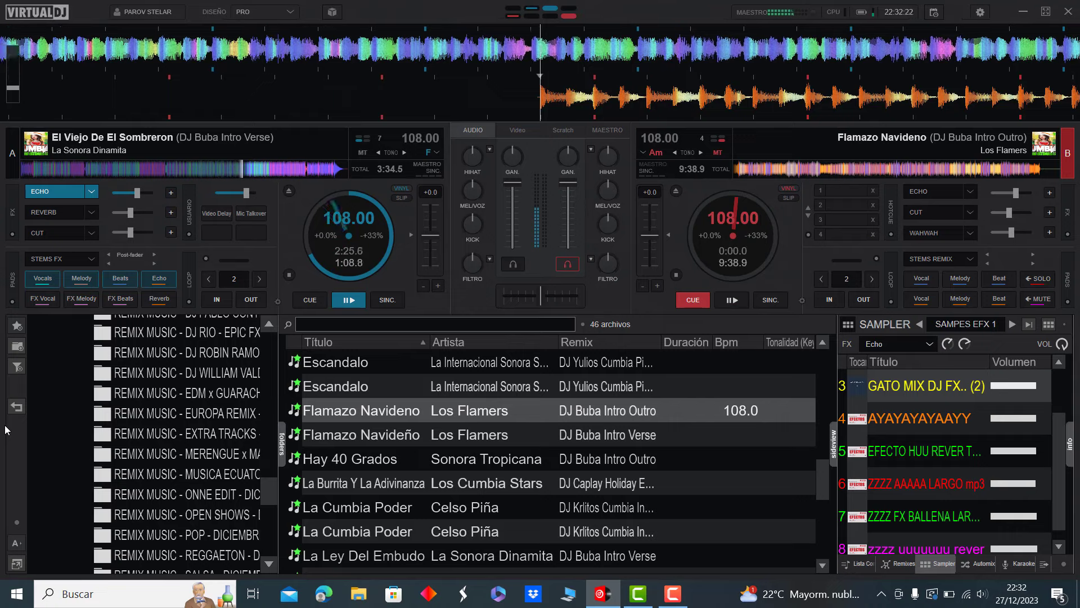
- Transition with Echo to Flamazo Navideno on deck B and load Hay 40 Grados (DJ Buba Intro Outro) onto deck A
{"action": "key", "text": "space"}
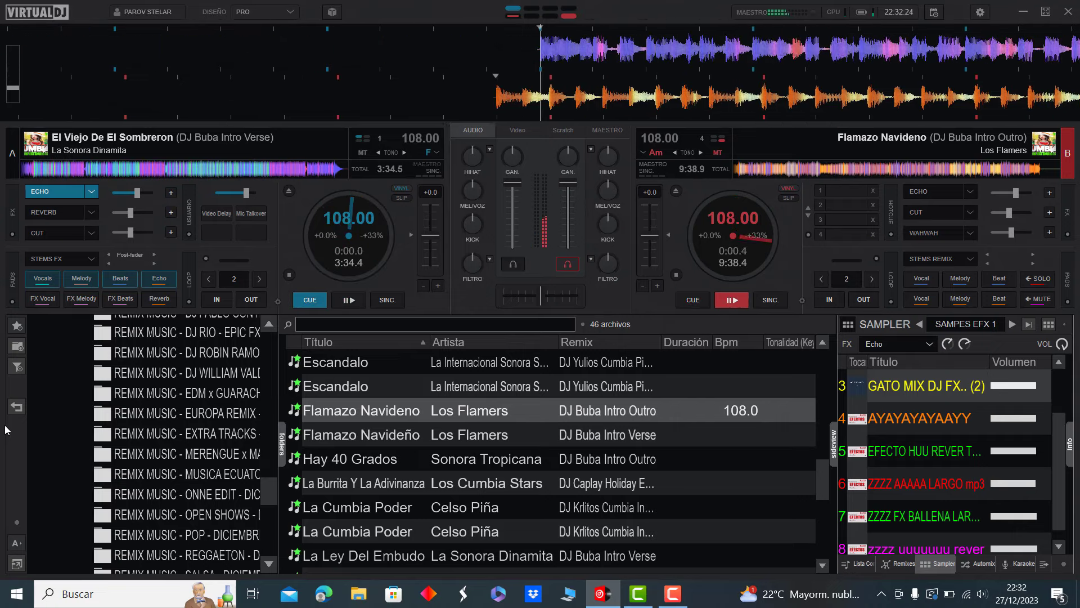
{"action": "double_click", "coordinate": [383, 475]}
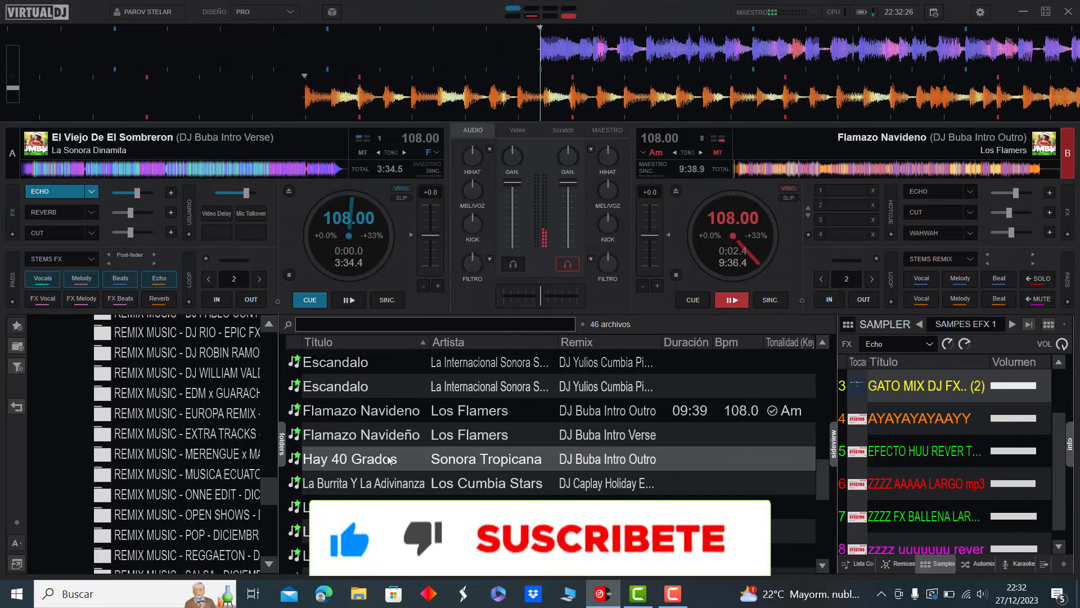
- Skip through Flamazo Navideno on deck B in successive jumps with Echo bursts to about 5:00
{"action": "left_click", "coordinate": [753, 167]}
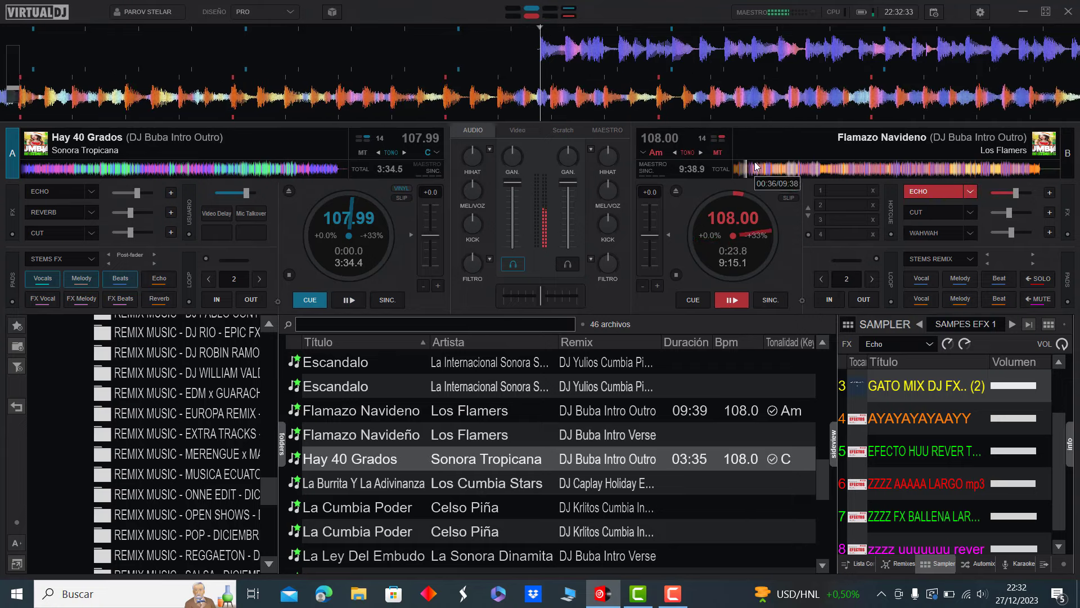
{"action": "left_click", "coordinate": [768, 167]}
{"action": "left_click", "coordinate": [786, 167]}
{"action": "left_click", "coordinate": [789, 167]}
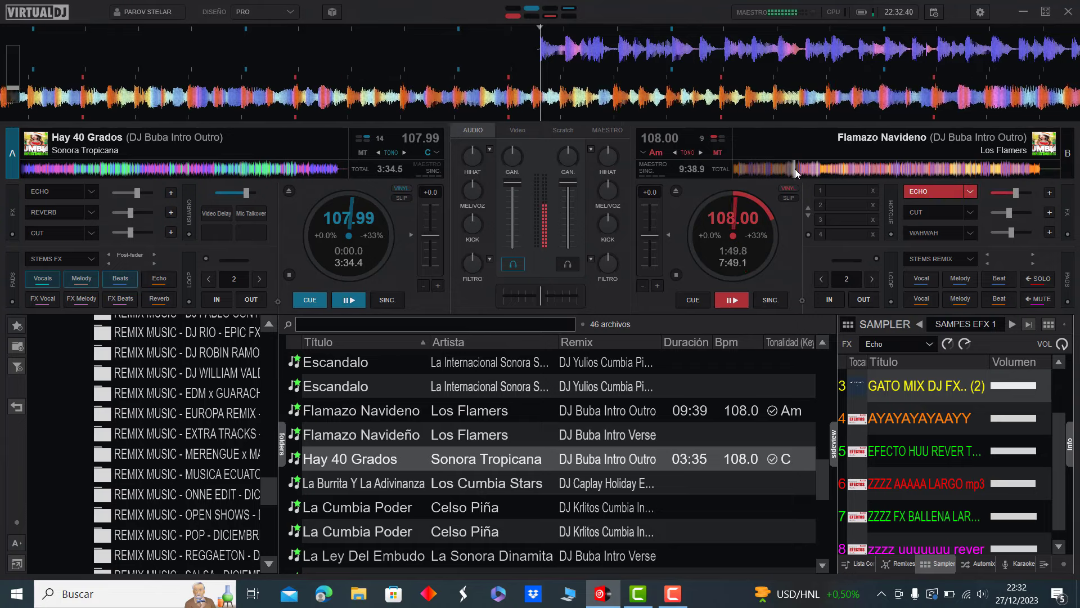
{"action": "left_click", "coordinate": [810, 168]}
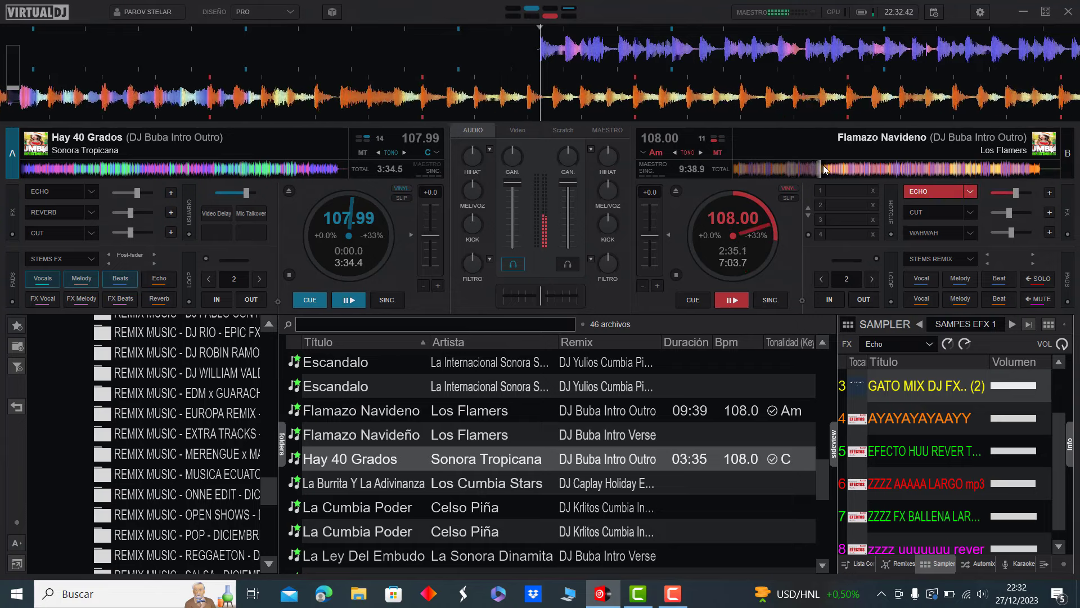
{"action": "left_click", "coordinate": [833, 168]}
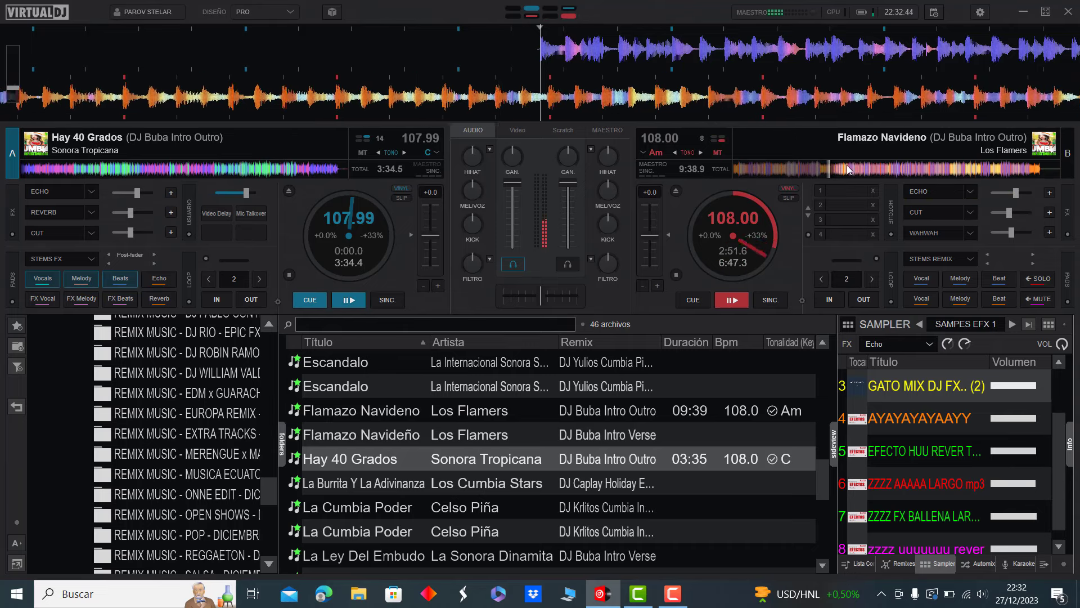
{"action": "left_click", "coordinate": [866, 167]}
{"action": "left_click", "coordinate": [903, 168]}
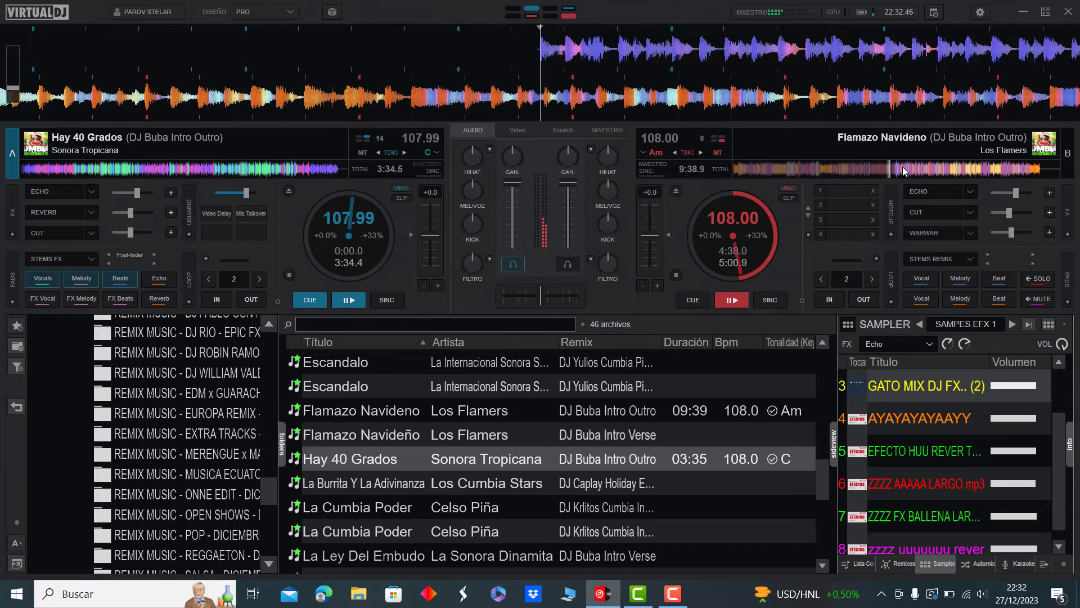
- Transition with Echo to Hay 40 Grados on deck A and load La Burrita Y La Adivinanza (DJ Caplay Holiday Edition) onto deck B
{"action": "key", "text": "e"}
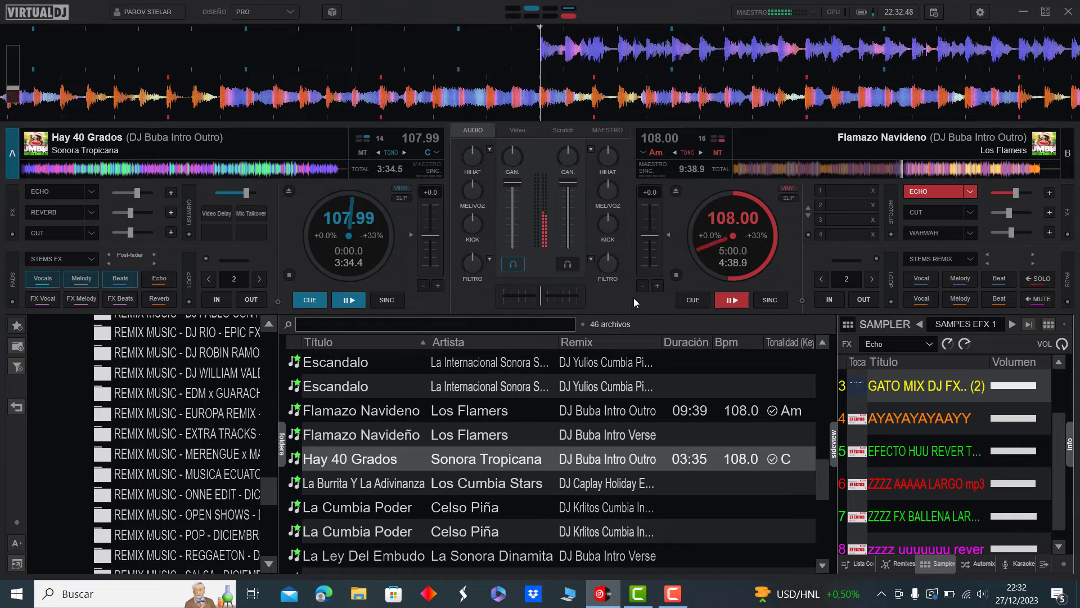
{"action": "key", "text": "space"}
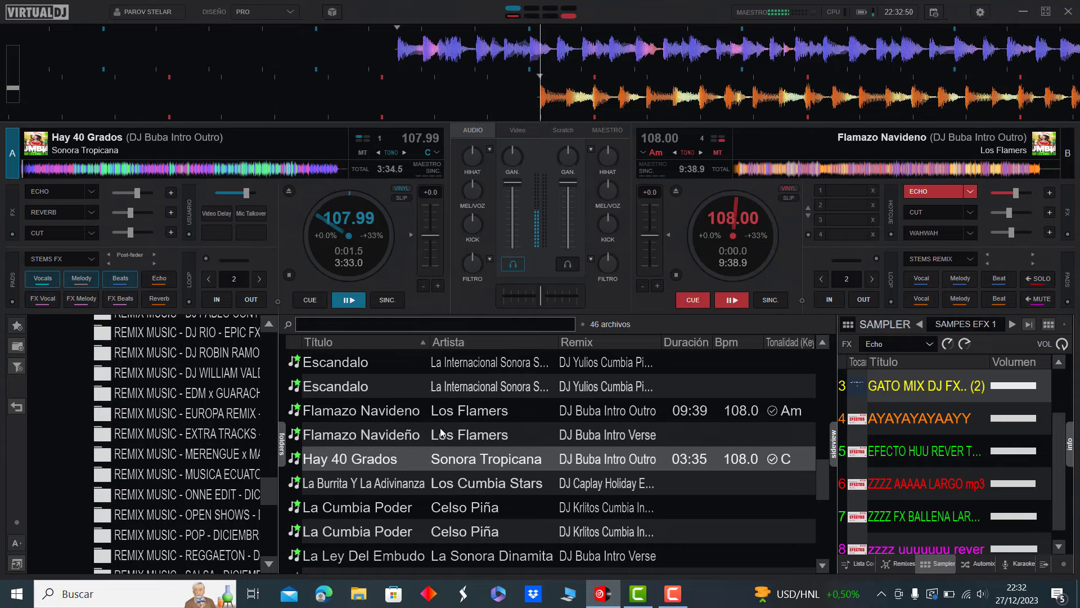
{"action": "double_click", "coordinate": [454, 487]}
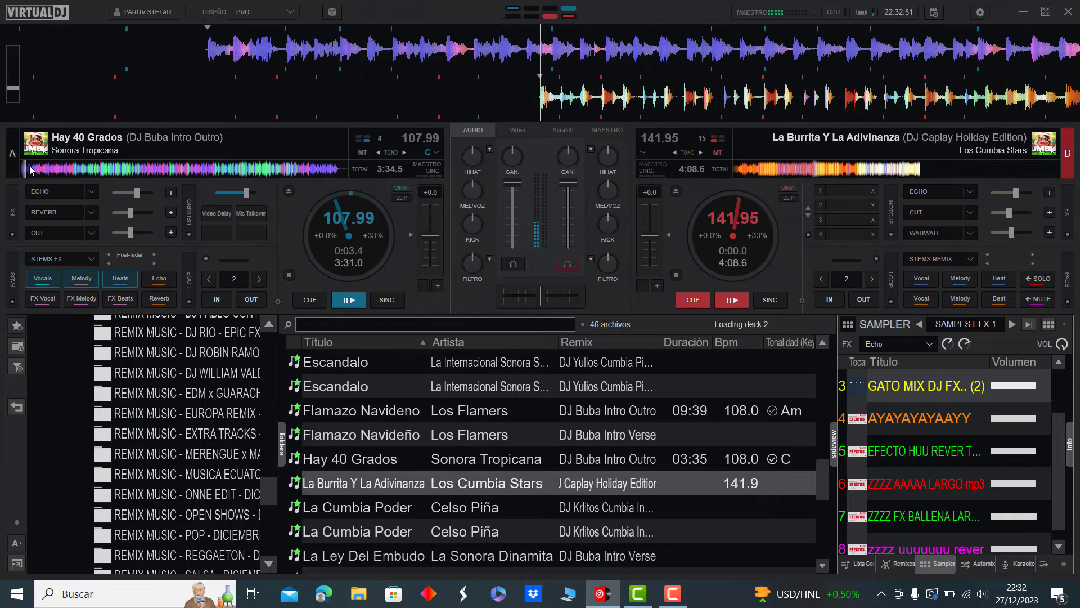
{"action": "scroll", "coordinate": [649, 433], "scroll_direction": "down", "scroll_amount": 1}
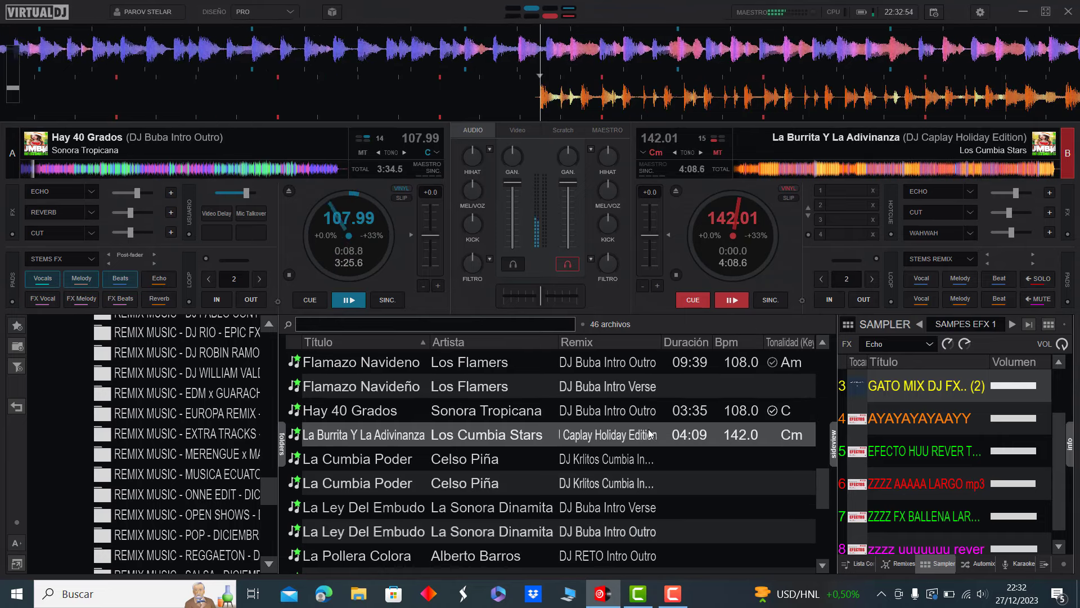
- Skip through Hay 40 Grados on deck A in successive jumps with Echo bursts to about 1:59
{"action": "left_click", "coordinate": [53, 171]}
{"action": "left_click", "coordinate": [61, 170]}
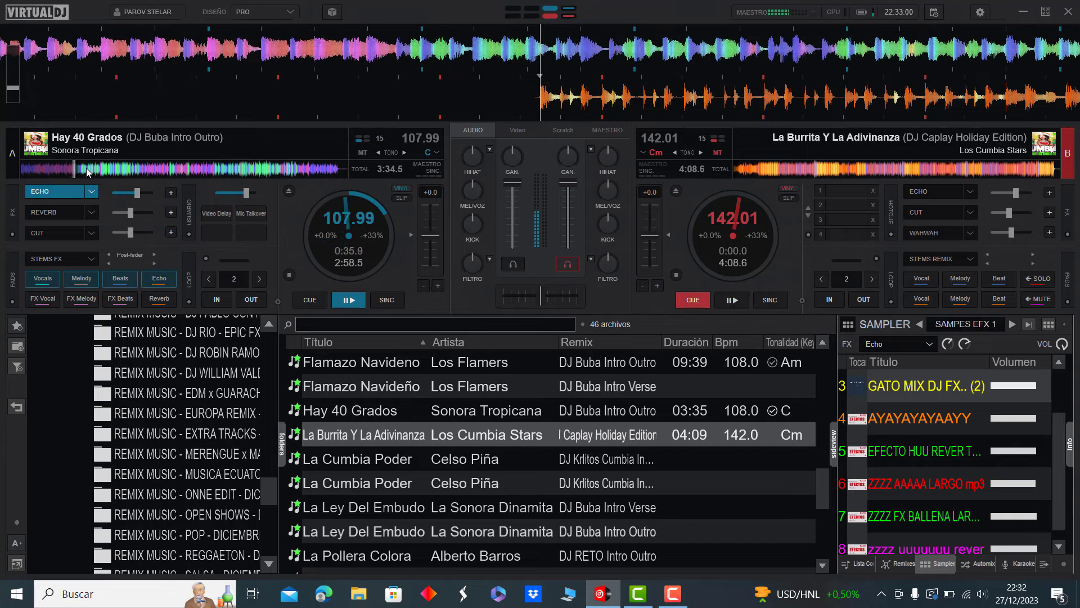
{"action": "left_click", "coordinate": [108, 169]}
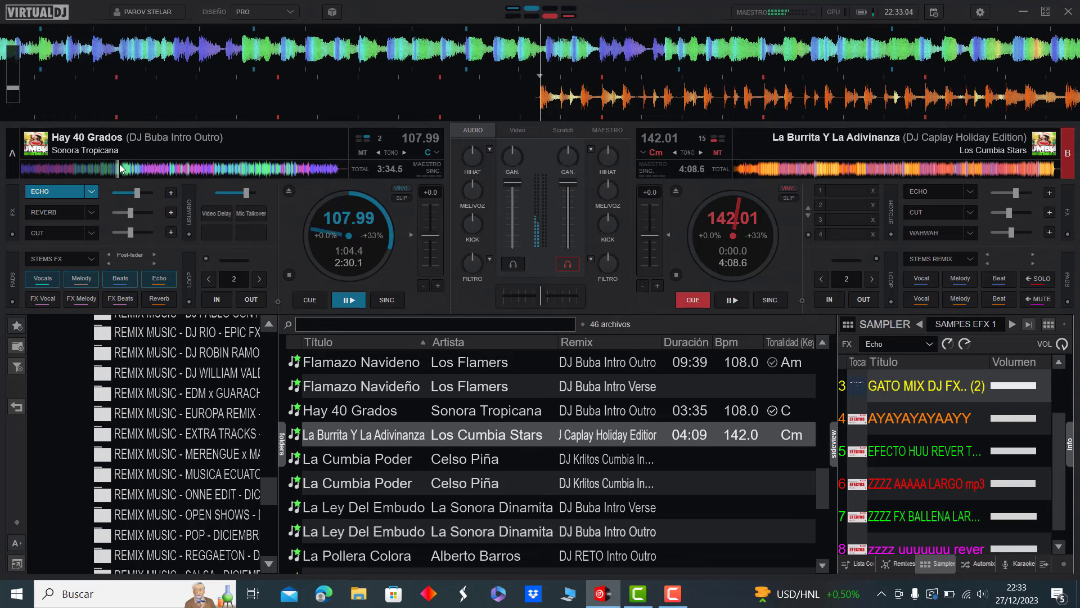
{"action": "left_click", "coordinate": [126, 169]}
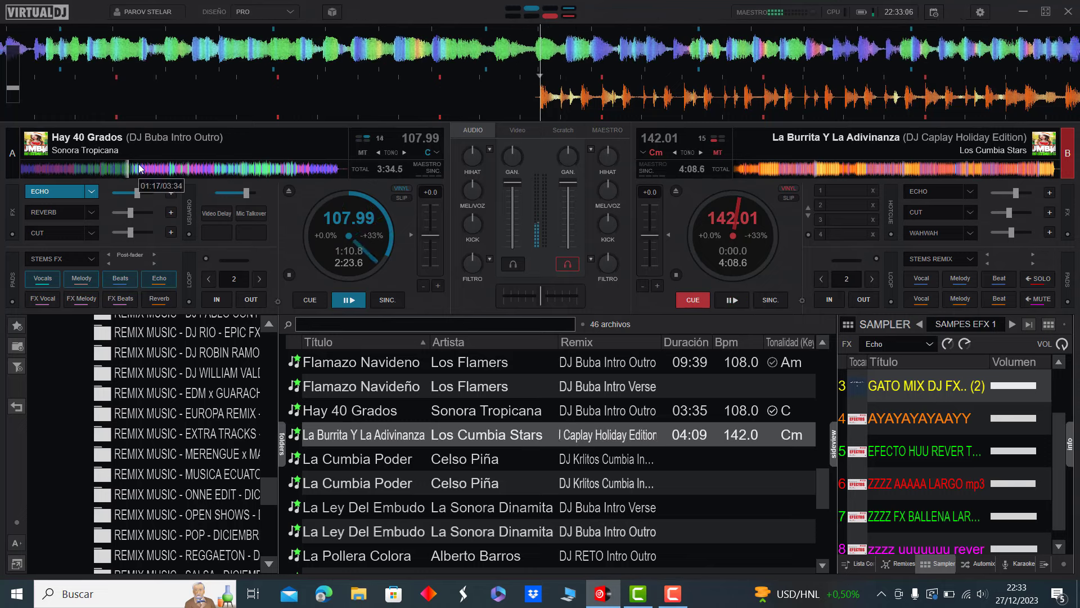
{"action": "left_click", "coordinate": [173, 169]}
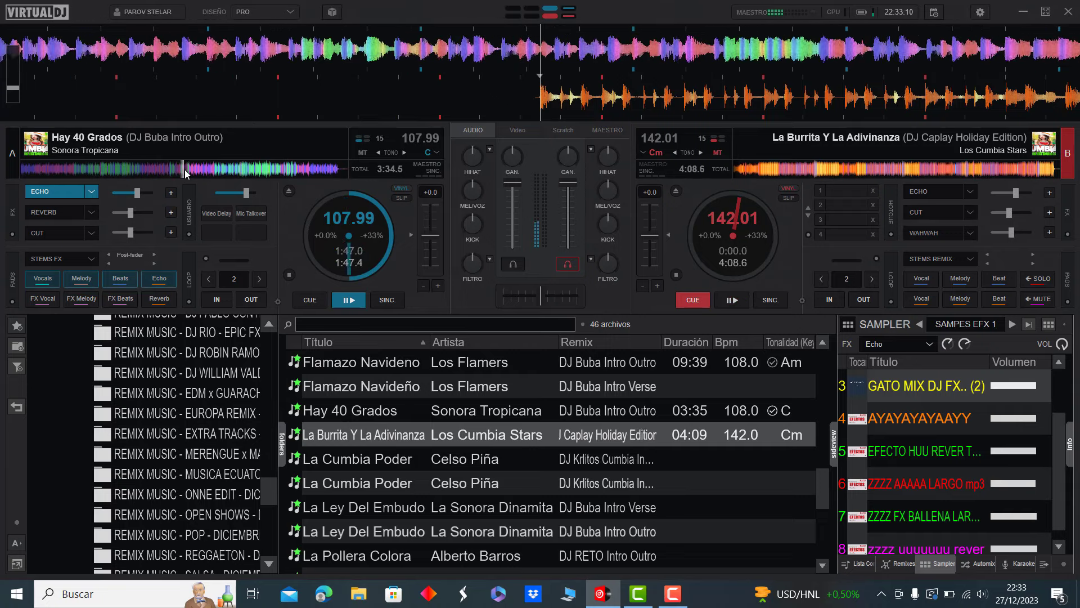
{"action": "left_click", "coordinate": [200, 168]}
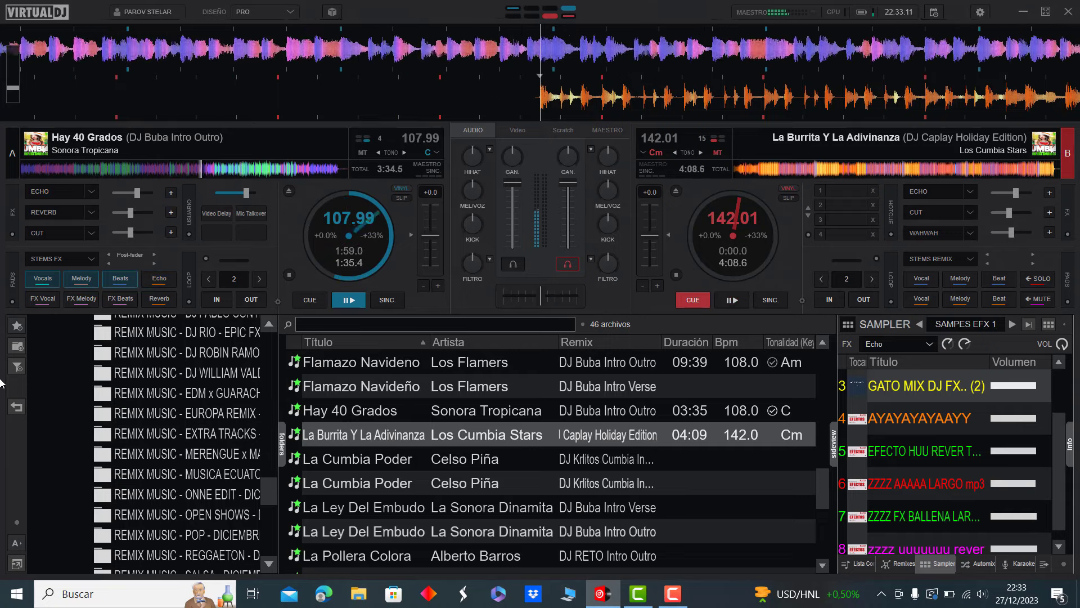
- Transition with Echo to La Burrita Y La Adivinanza on deck B and load La Cumbia Poder (DJ Krlitos Cumbia Intro Outro Steady) onto deck A
{"action": "key", "text": "space"}
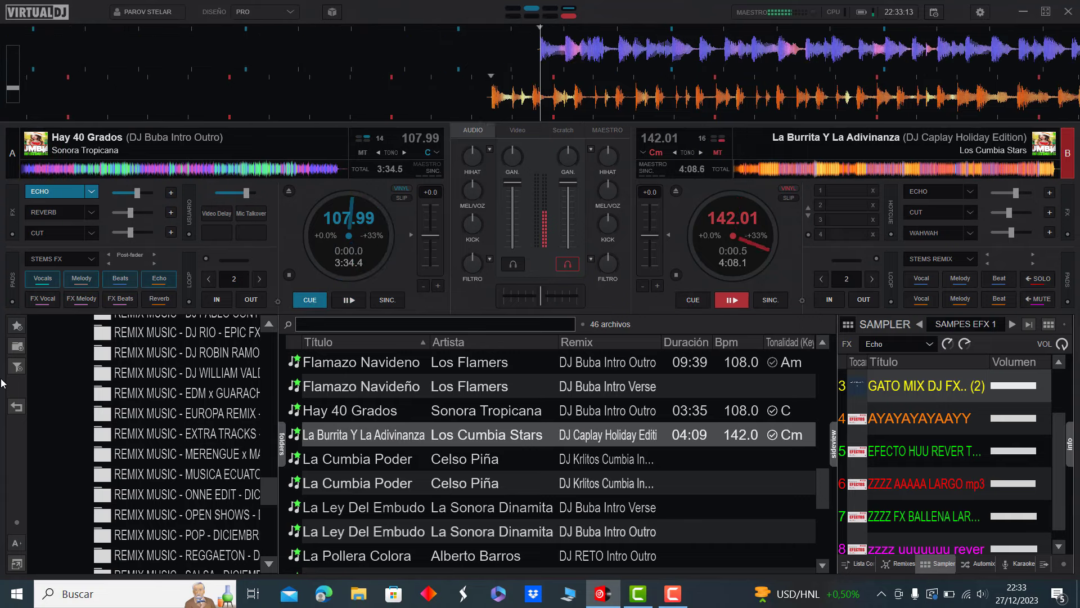
{"action": "left_click", "coordinate": [417, 460]}
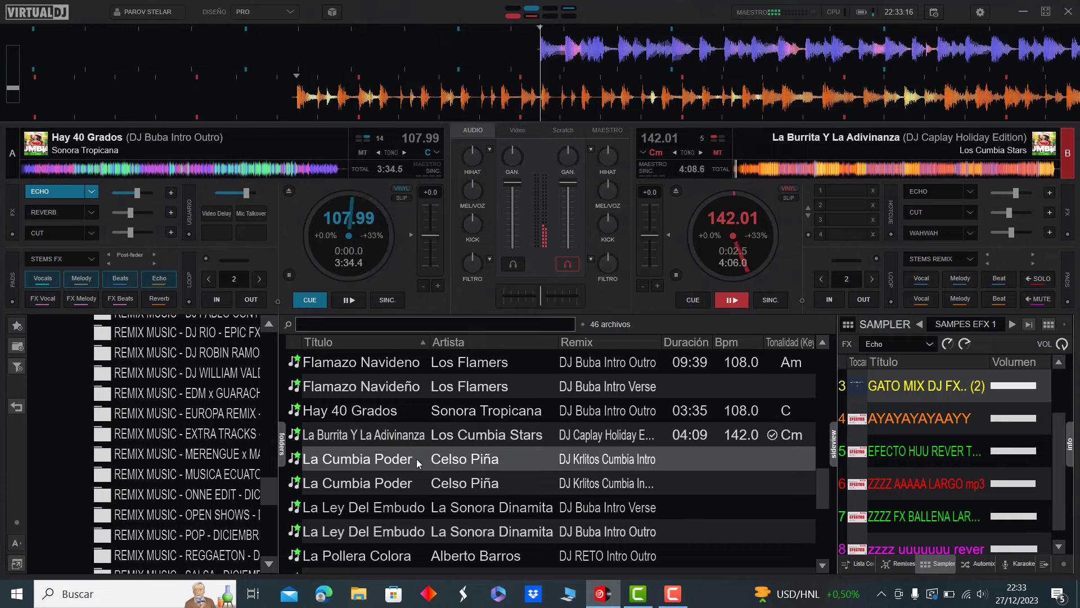
{"action": "double_click", "coordinate": [417, 460]}
- Skip through La Burrita Y La Adivinanza on deck B in successive jumps with Echo bursts to about 2:07
{"action": "left_click", "coordinate": [745, 169]}
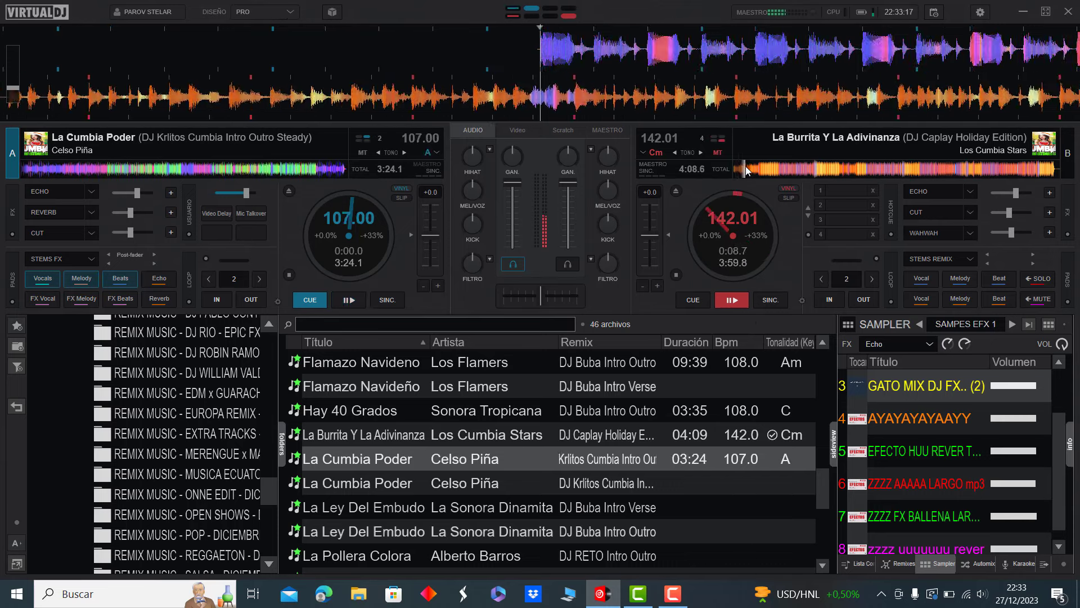
{"action": "left_click", "coordinate": [755, 167]}
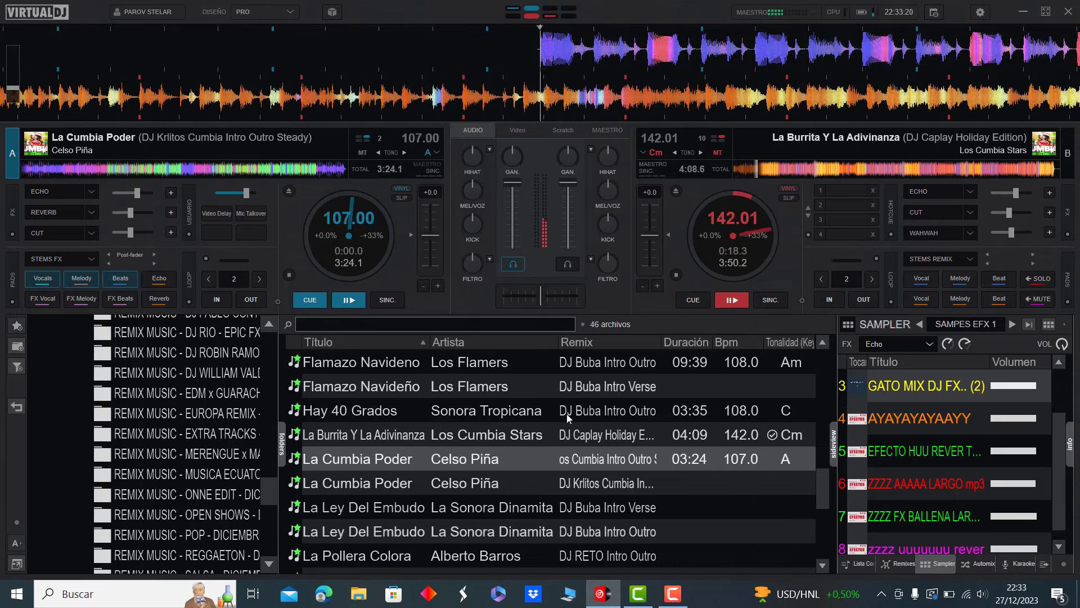
{"action": "scroll", "coordinate": [591, 458], "scroll_direction": "down", "scroll_amount": 2}
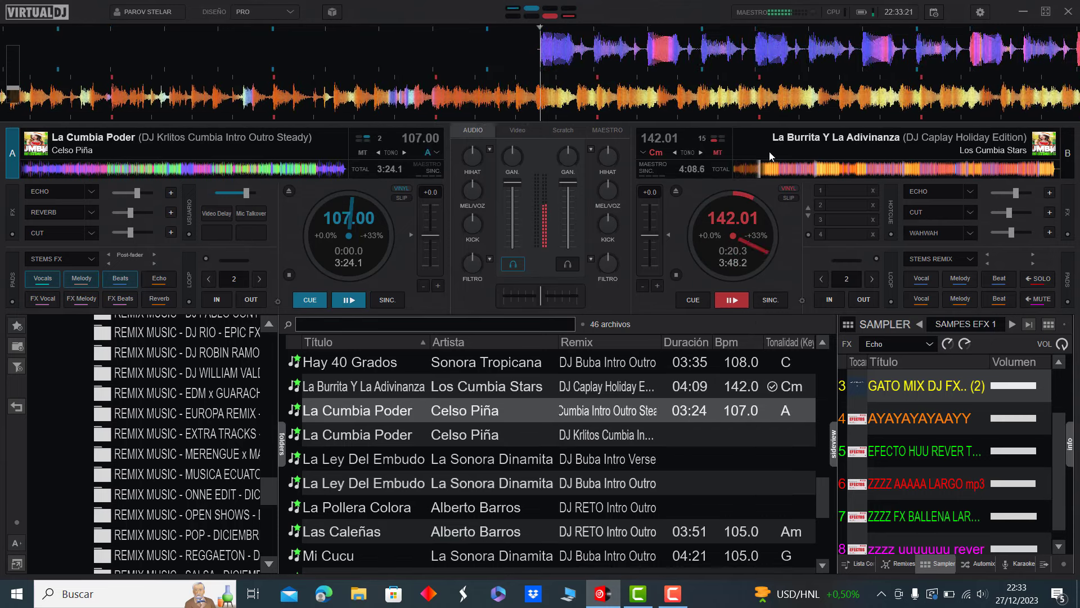
{"action": "left_click", "coordinate": [779, 169]}
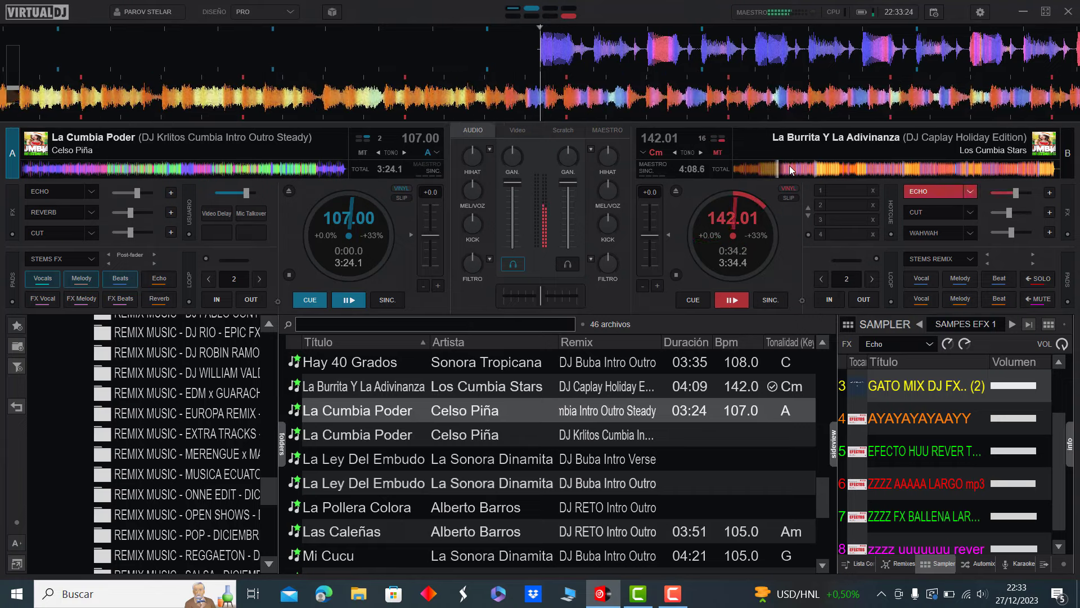
{"action": "left_click", "coordinate": [794, 169]}
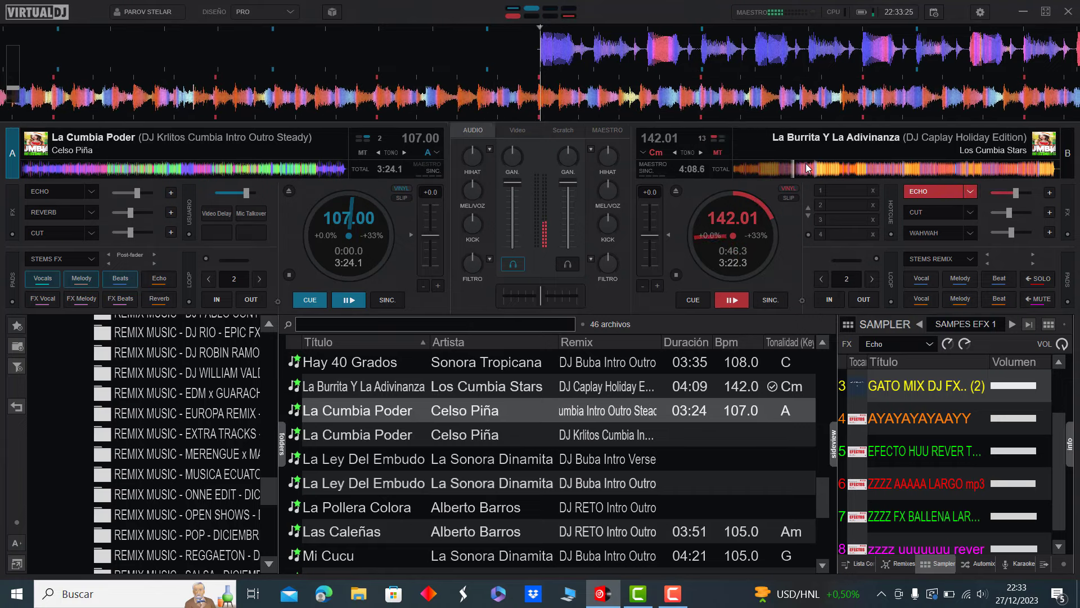
{"action": "left_click", "coordinate": [810, 168]}
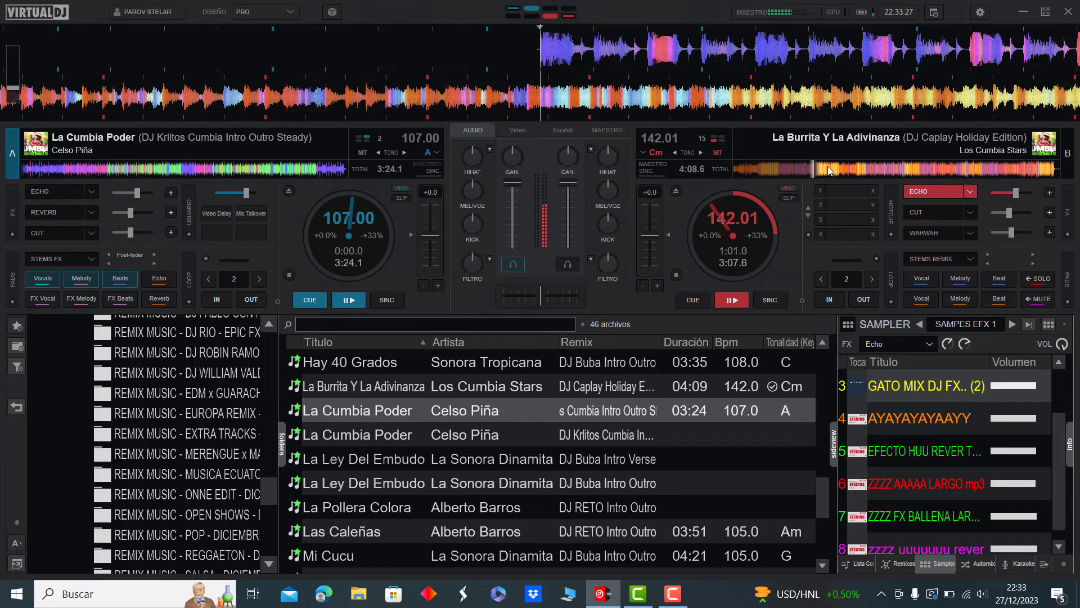
{"action": "left_click", "coordinate": [837, 167]}
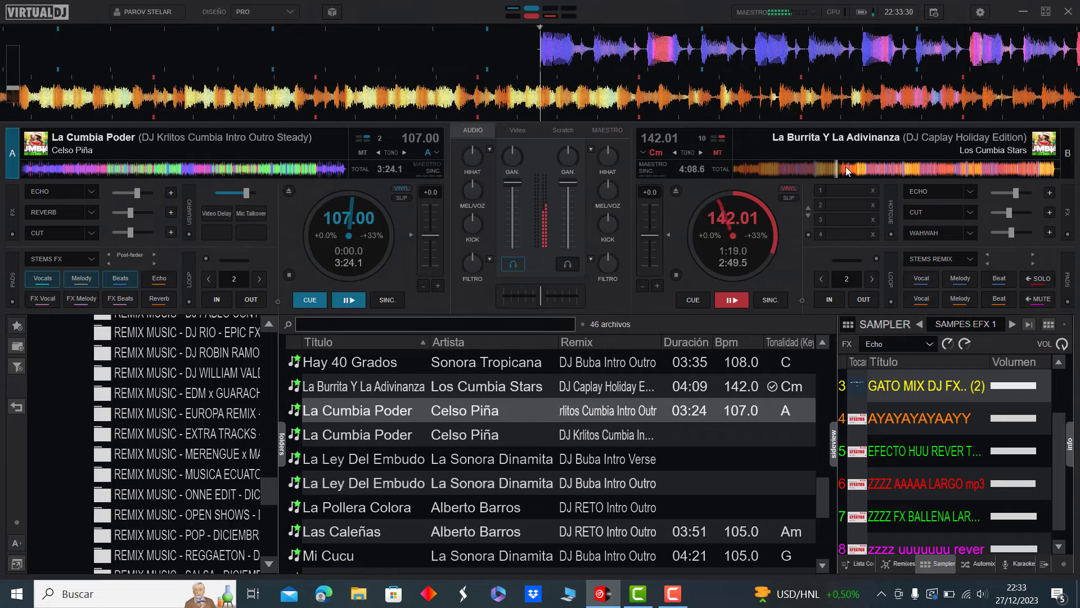
{"action": "left_click", "coordinate": [864, 168]}
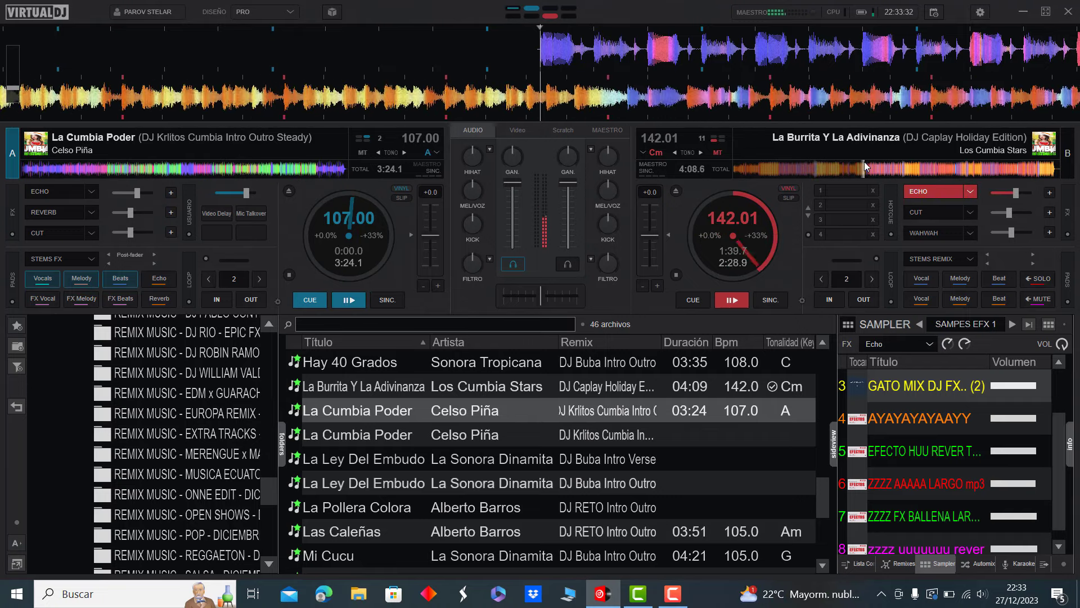
{"action": "left_click", "coordinate": [879, 167]}
{"action": "left_click", "coordinate": [898, 167]}
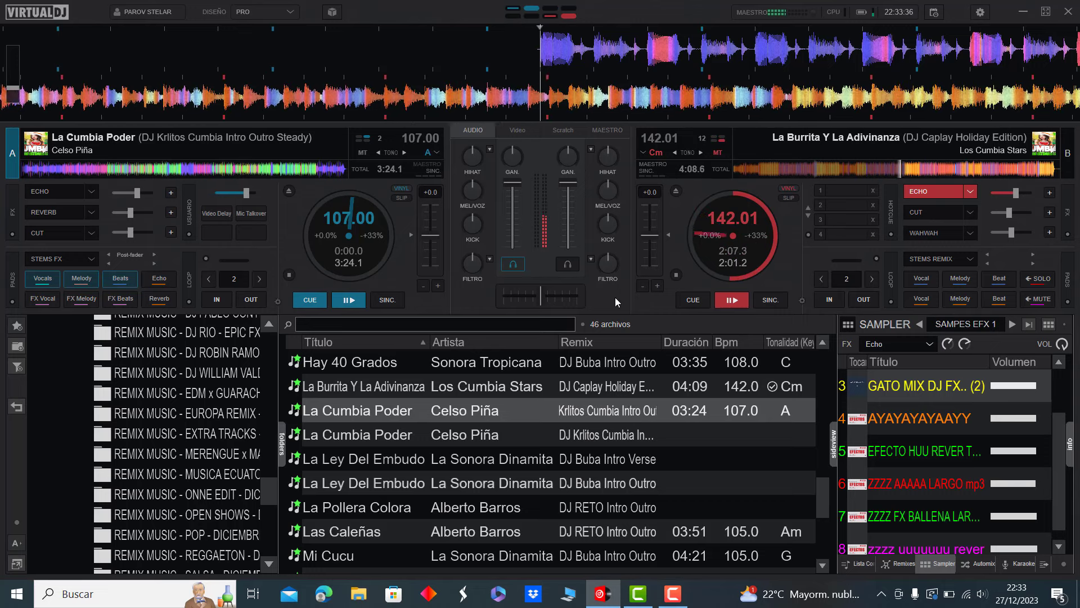
- Transition with Echo to La Cumbia Poder on deck A and load La Ley Del Embudo (DJ Buba Intro Verse) onto deck B
{"action": "key", "text": "space"}
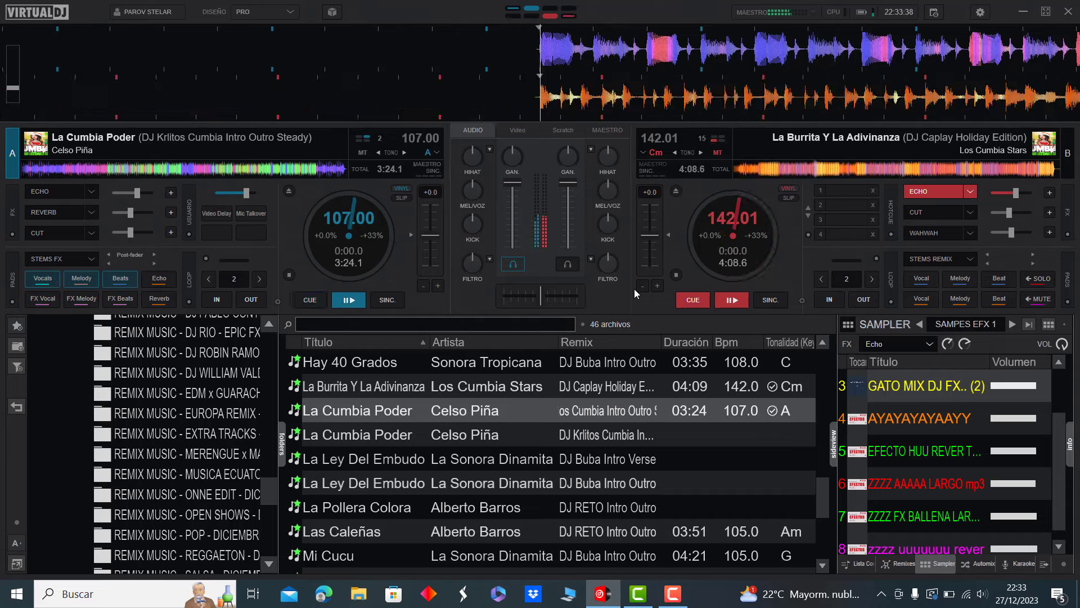
{"action": "key", "text": "space"}
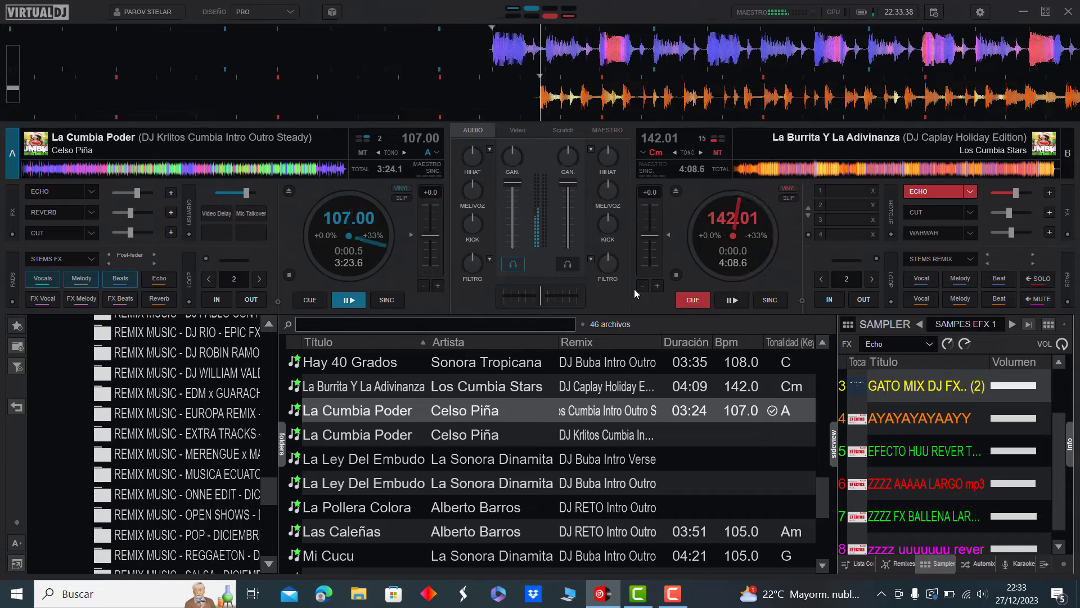
{"action": "double_click", "coordinate": [401, 460]}
{"action": "scroll", "coordinate": [417, 464], "scroll_direction": "down", "scroll_amount": 4}
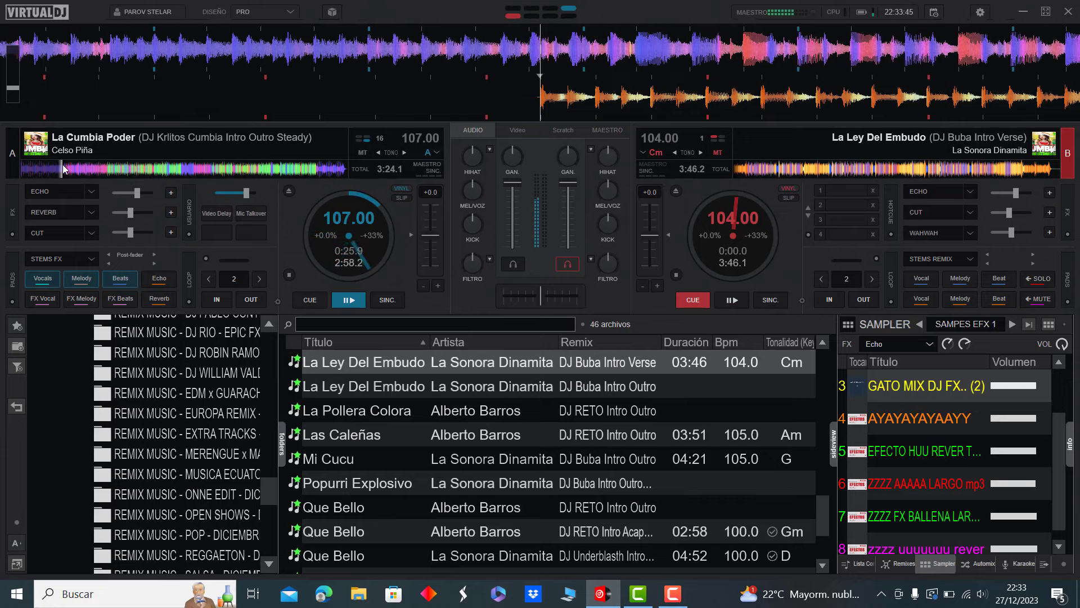
- Skip through La Cumbia Poder on deck A in successive jumps with Echo bursts to about 1:59
{"action": "key", "text": "e"}
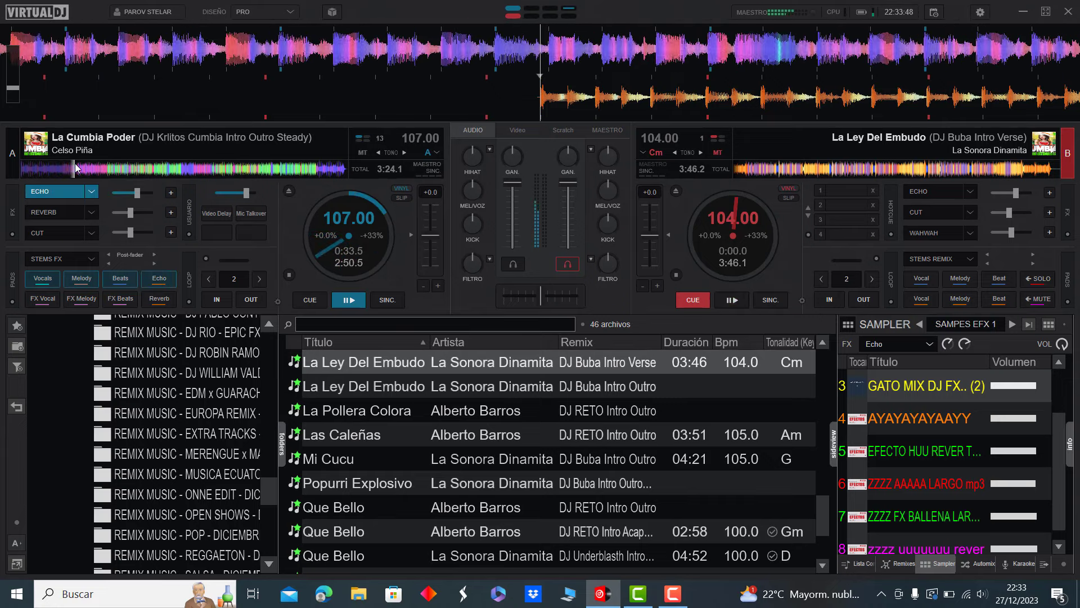
{"action": "left_click", "coordinate": [92, 167]}
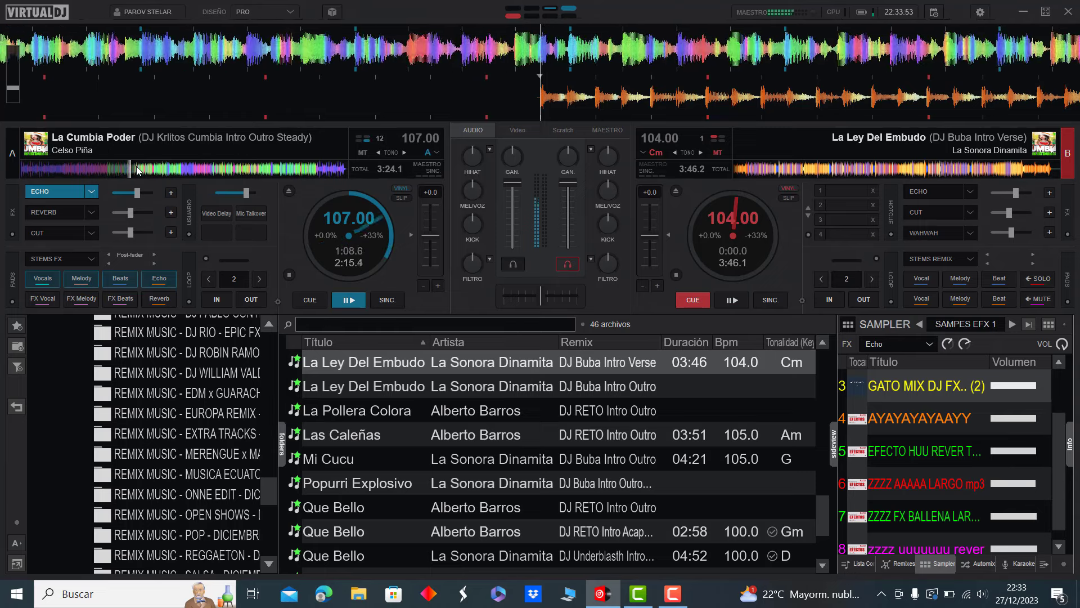
{"action": "left_click", "coordinate": [162, 169]}
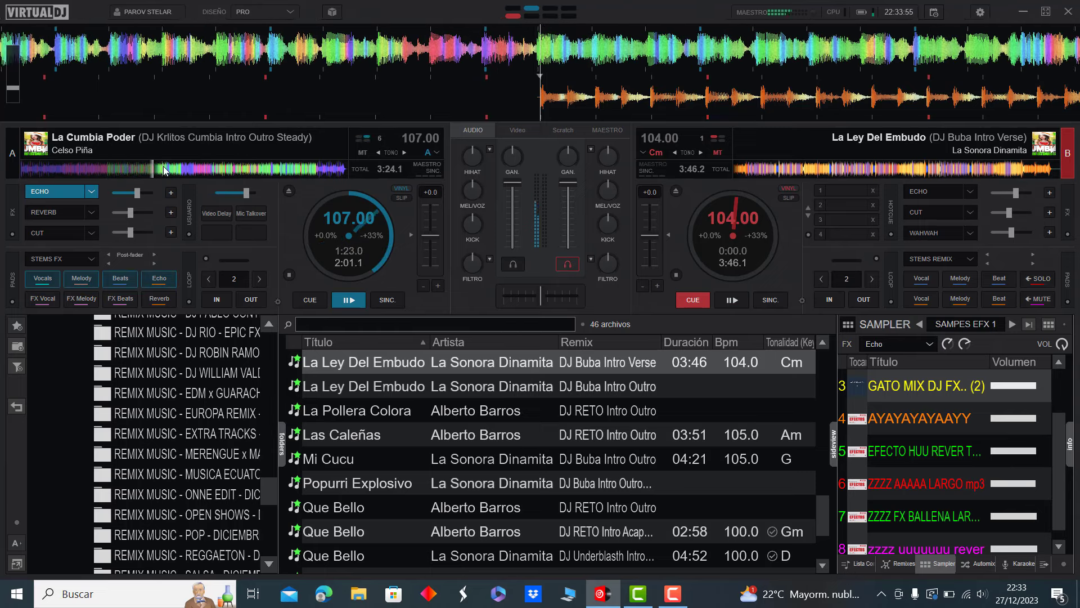
{"action": "left_click", "coordinate": [181, 170]}
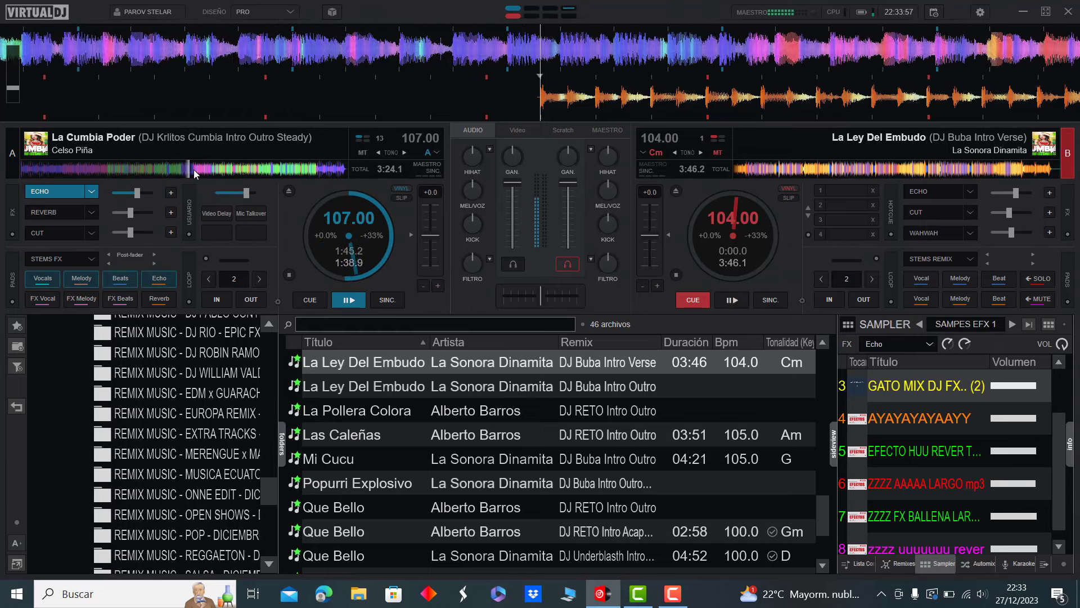
{"action": "left_click", "coordinate": [209, 169]}
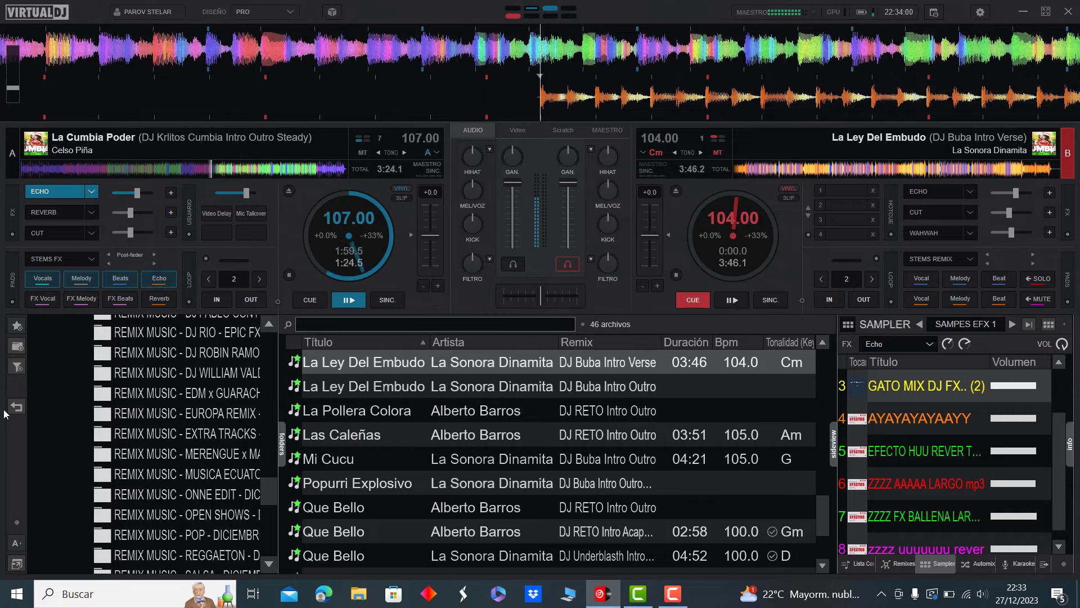
- Transition with Echo to La Ley Del Embudo on deck B and load La Pollera Colora (DJ RETO Intro Outro) onto deck A
{"action": "key", "text": "space"}
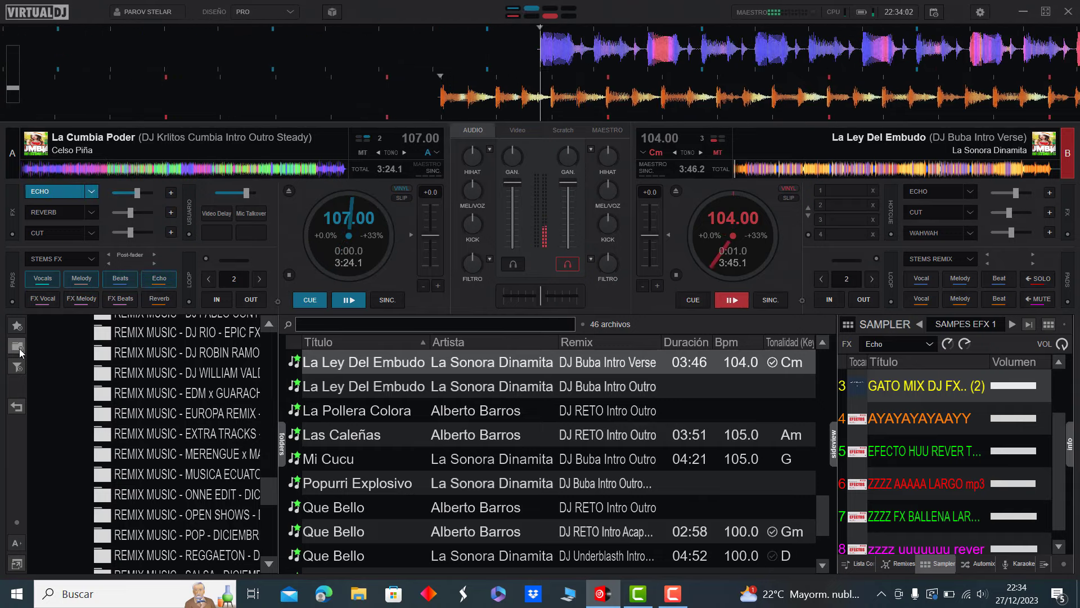
{"action": "double_click", "coordinate": [360, 410]}
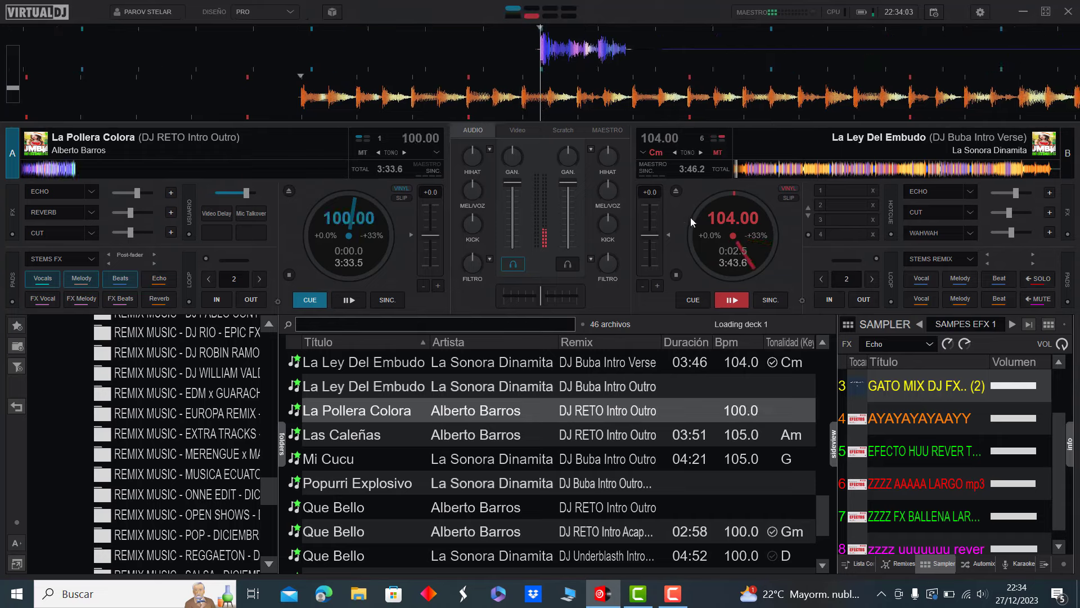
- Skip through La Ley Del Embudo on deck B in successive jumps with Echo bursts to about 1:50
{"action": "left_click", "coordinate": [745, 167]}
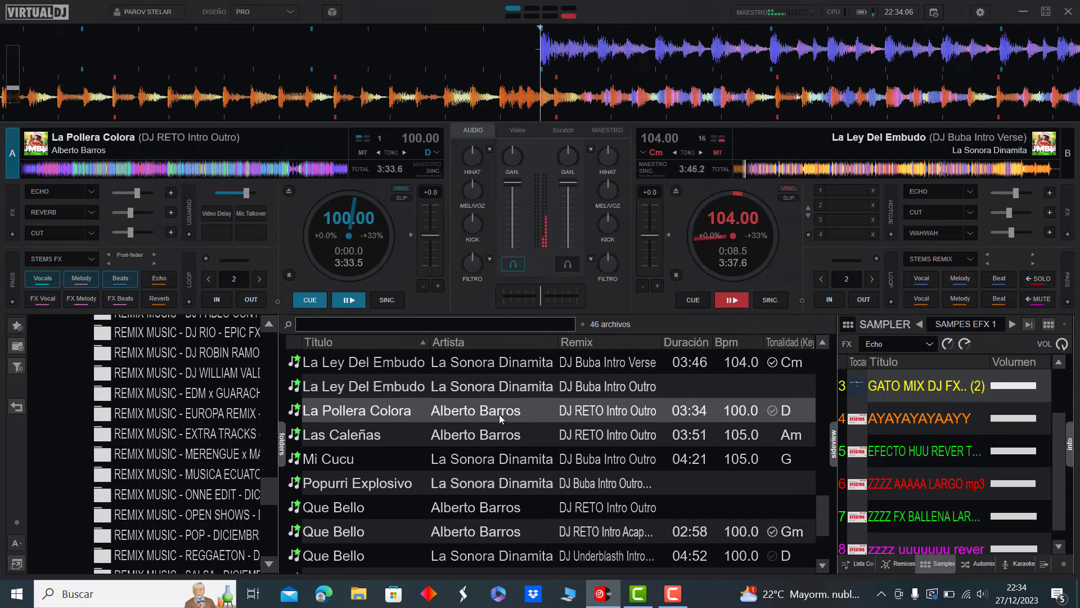
{"action": "key", "text": "e"}
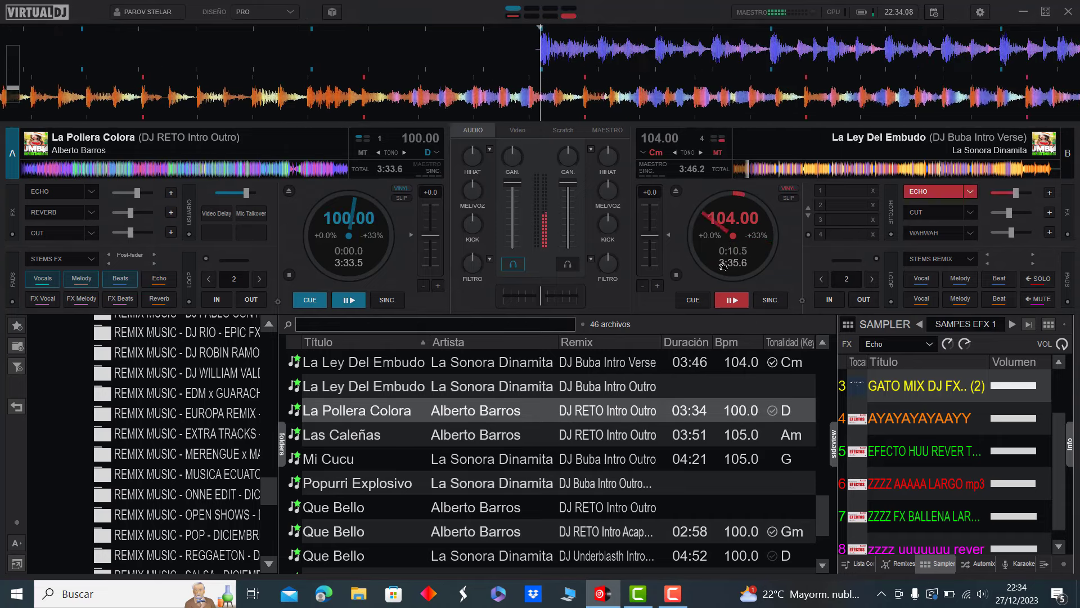
{"action": "left_click", "coordinate": [783, 168]}
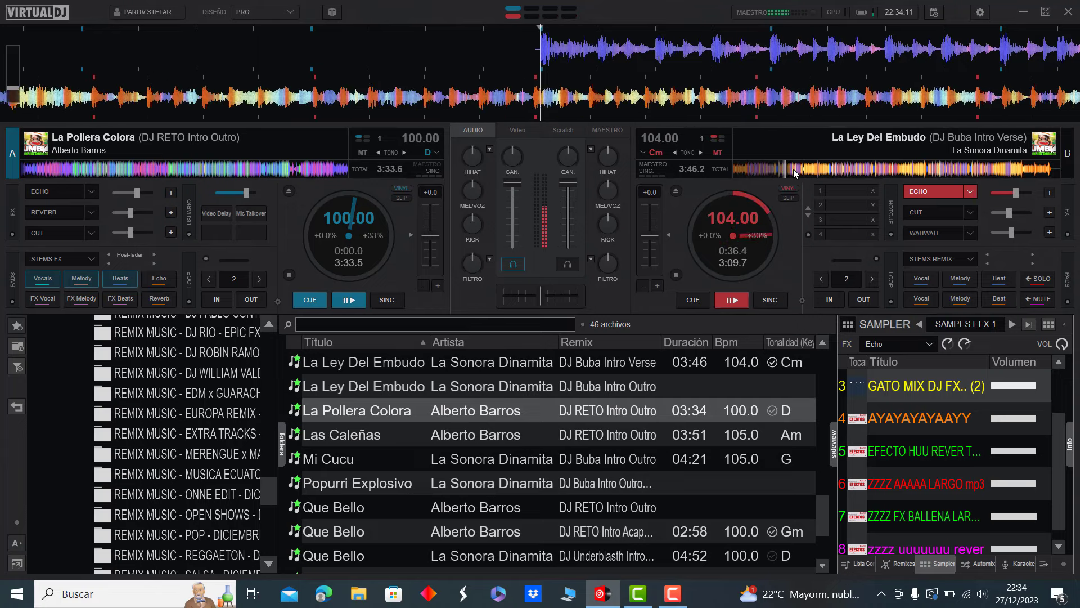
{"action": "left_click", "coordinate": [813, 167]}
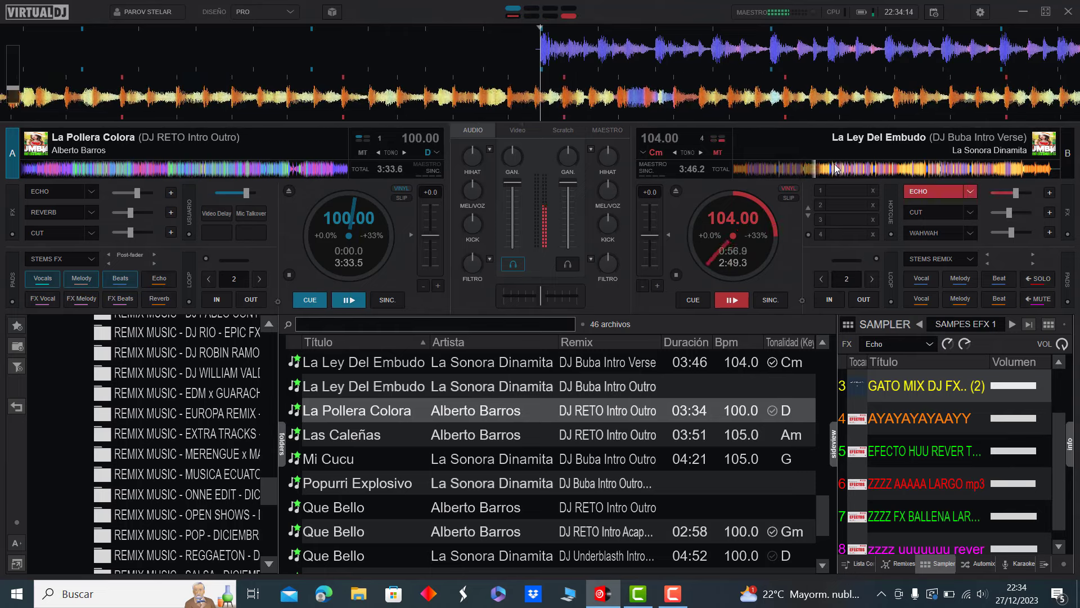
{"action": "left_click", "coordinate": [874, 168]}
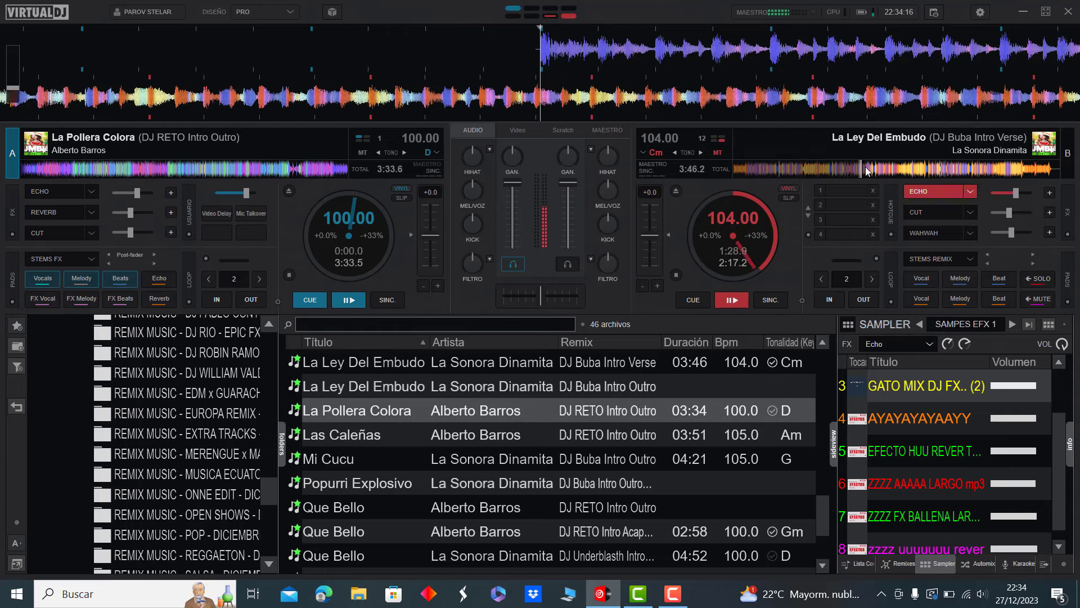
{"action": "left_click", "coordinate": [892, 166]}
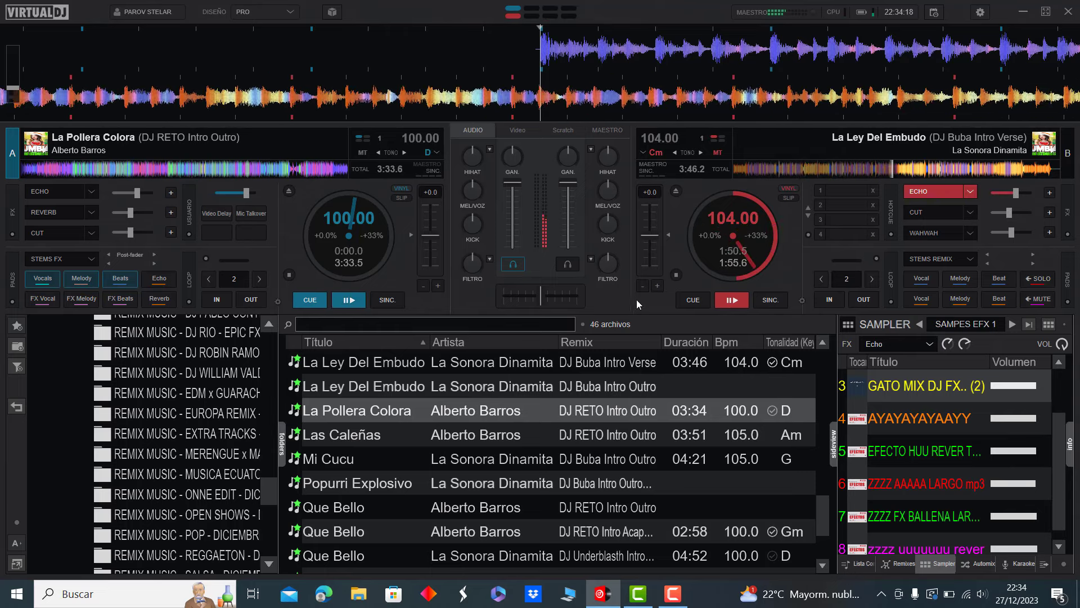
- Transition with Echo to La Pollera Colora on deck A and load Las Caleñas (DJ RETO Intro Outro) onto deck B
{"action": "key", "text": "e"}
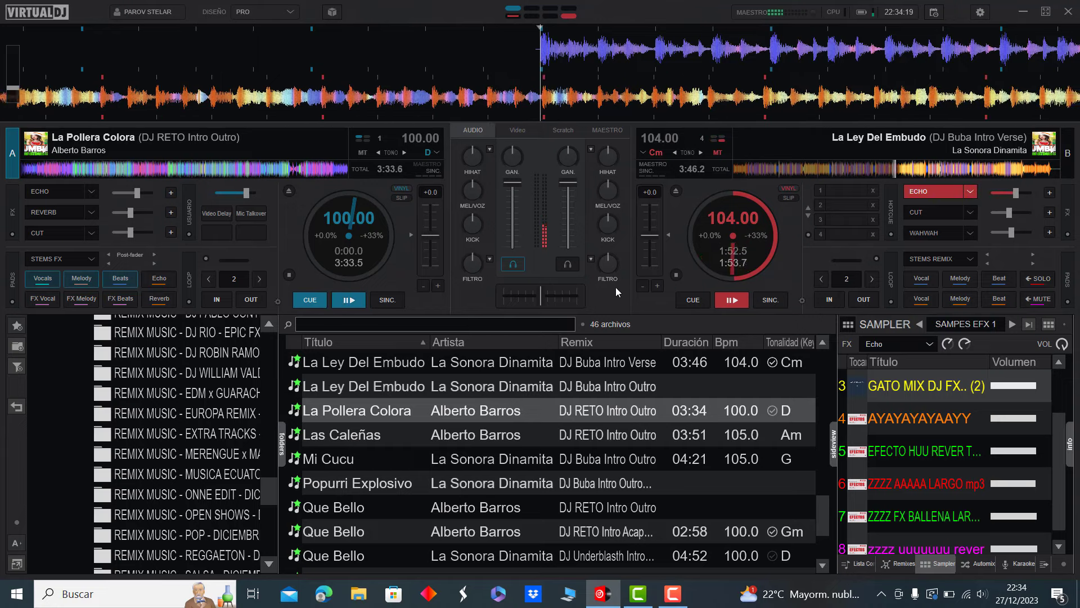
{"action": "key", "text": "space"}
{"action": "double_click", "coordinate": [493, 432]}
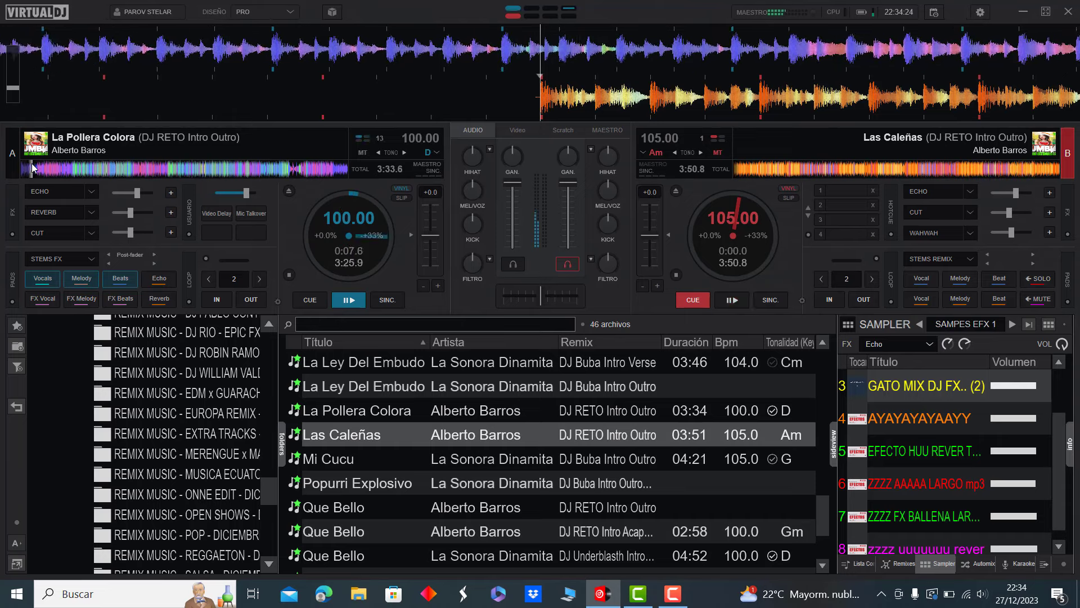
{"action": "scroll", "coordinate": [639, 511], "scroll_direction": "down", "scroll_amount": 2}
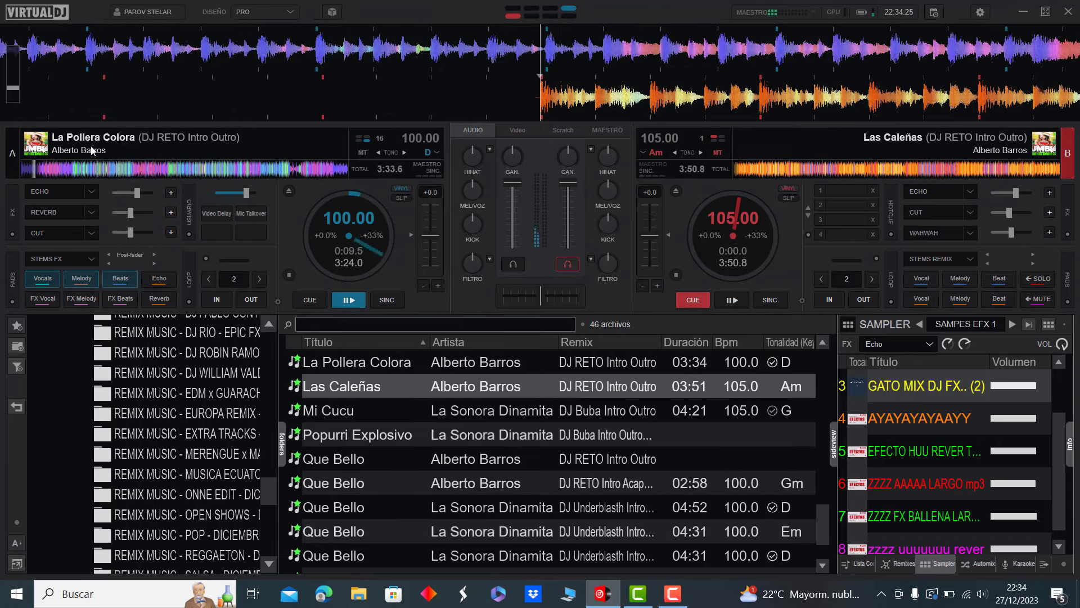
- Skip through La Pollera Colora on deck A in successive jumps with Echo bursts to about 2:16
{"action": "left_click", "coordinate": [40, 188]}
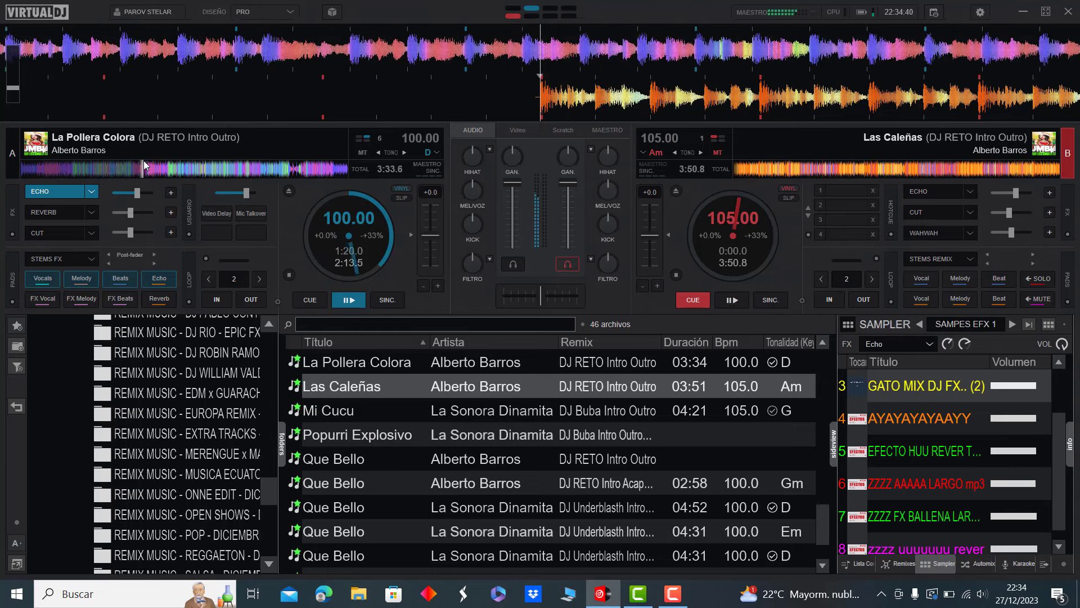
{"action": "left_click", "coordinate": [167, 169]}
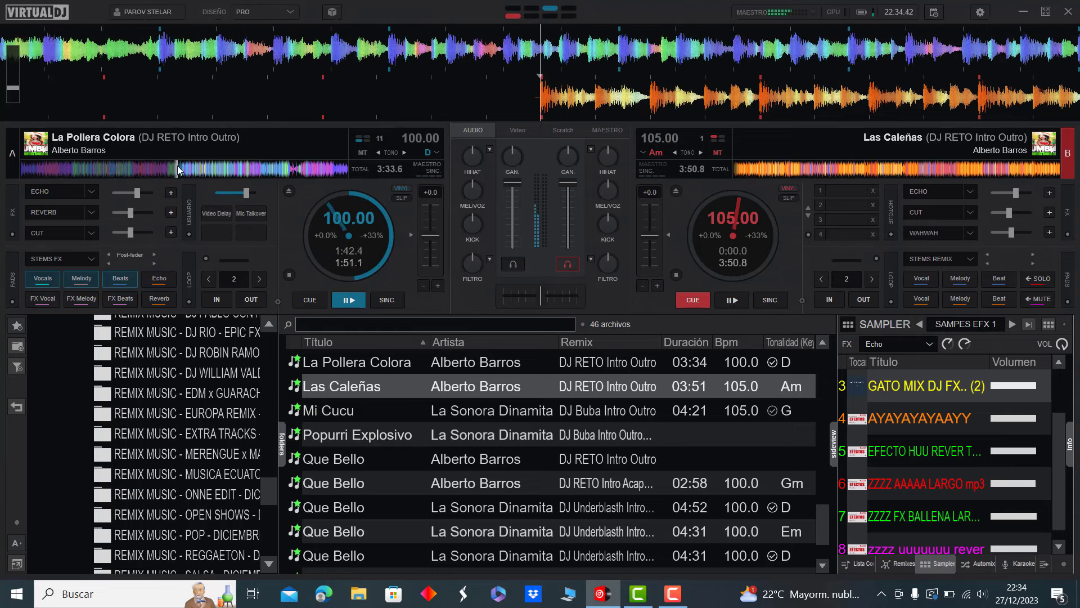
{"action": "left_click", "coordinate": [204, 167]}
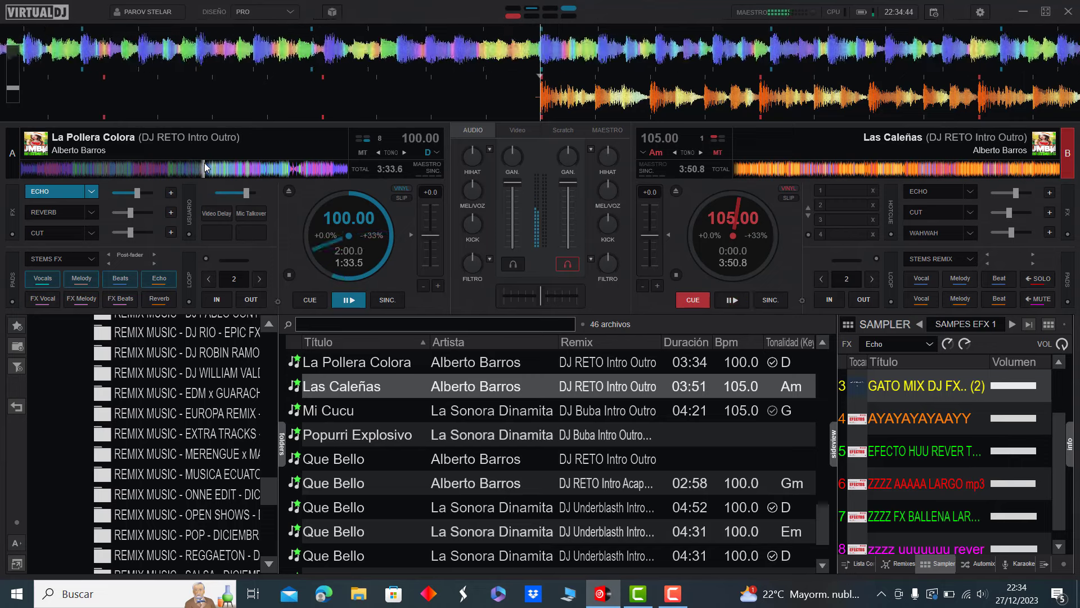
{"action": "left_click", "coordinate": [228, 168]}
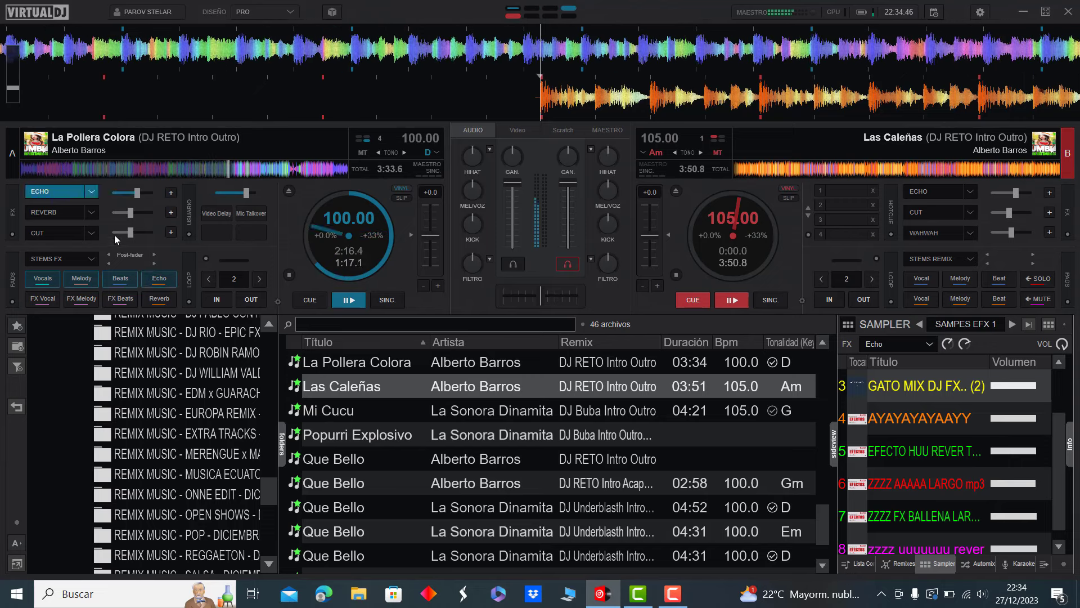
- Transition with Echo to Las Caleñas on deck B and load Popurri Explosivo (DJ Buba Intro Outro Remix) onto deck A
{"action": "key", "text": "space"}
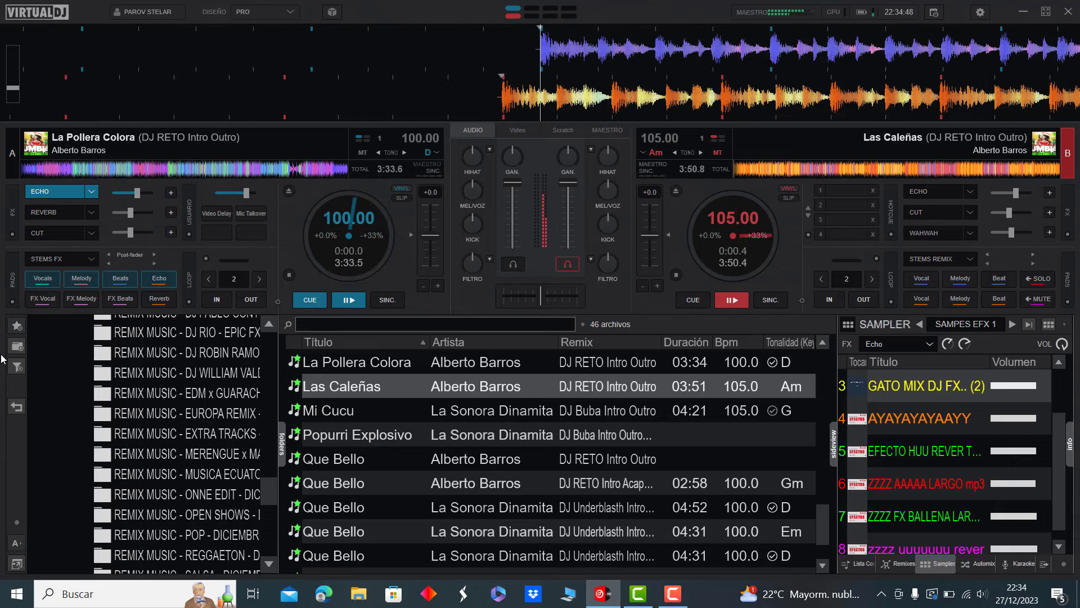
{"action": "double_click", "coordinate": [497, 428]}
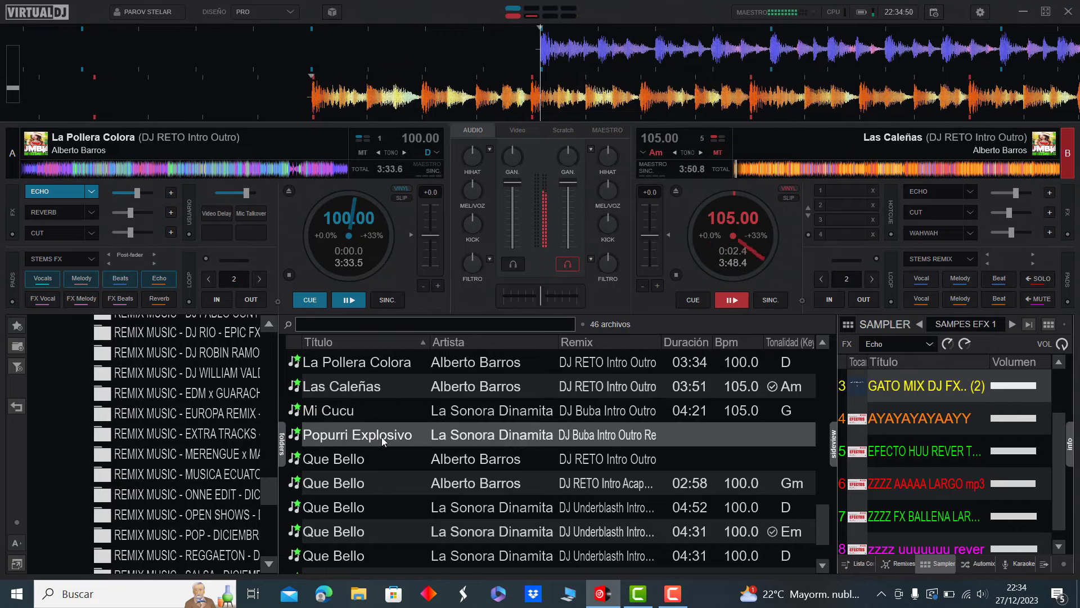
{"action": "scroll", "coordinate": [499, 425], "scroll_direction": "down", "scroll_amount": 1}
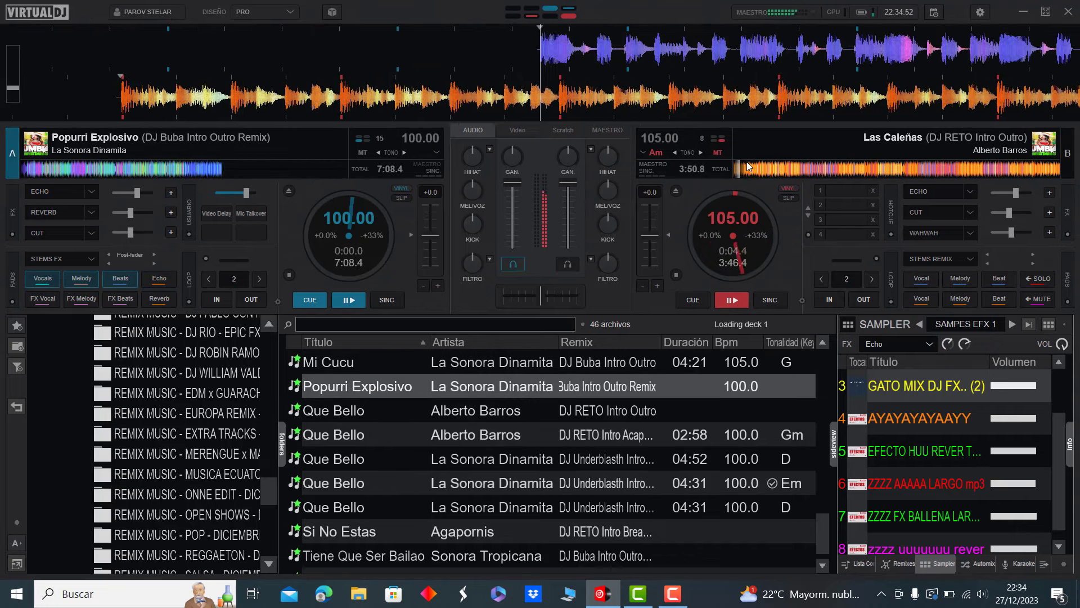
{"action": "scroll", "coordinate": [462, 521], "scroll_direction": "down", "scroll_amount": 1}
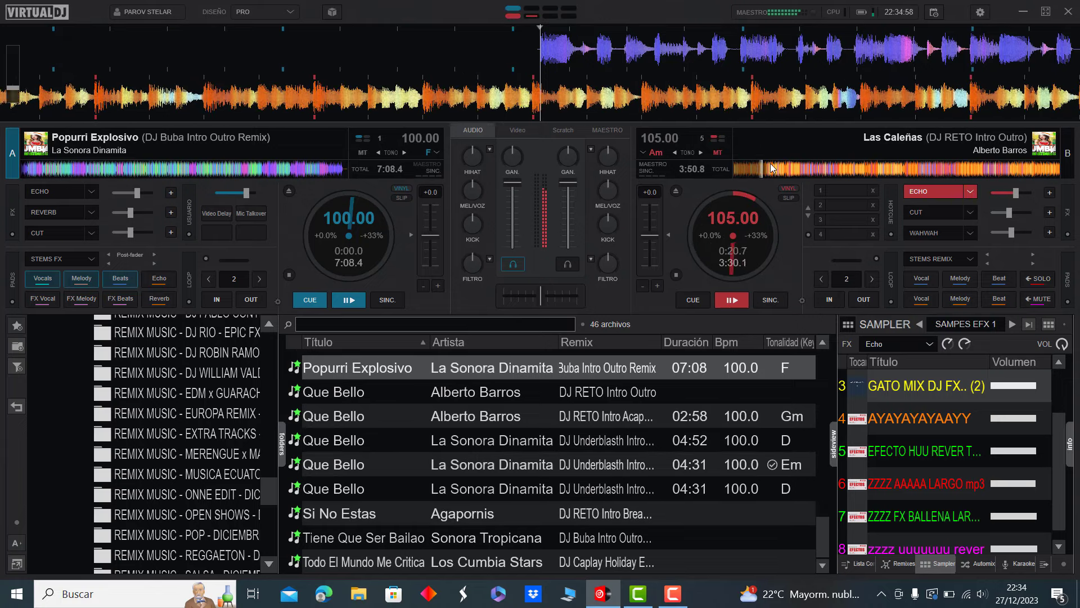
- Skip through Las Caleñas on deck B in successive jumps with Echo bursts to about 1:57
{"action": "left_click", "coordinate": [799, 169]}
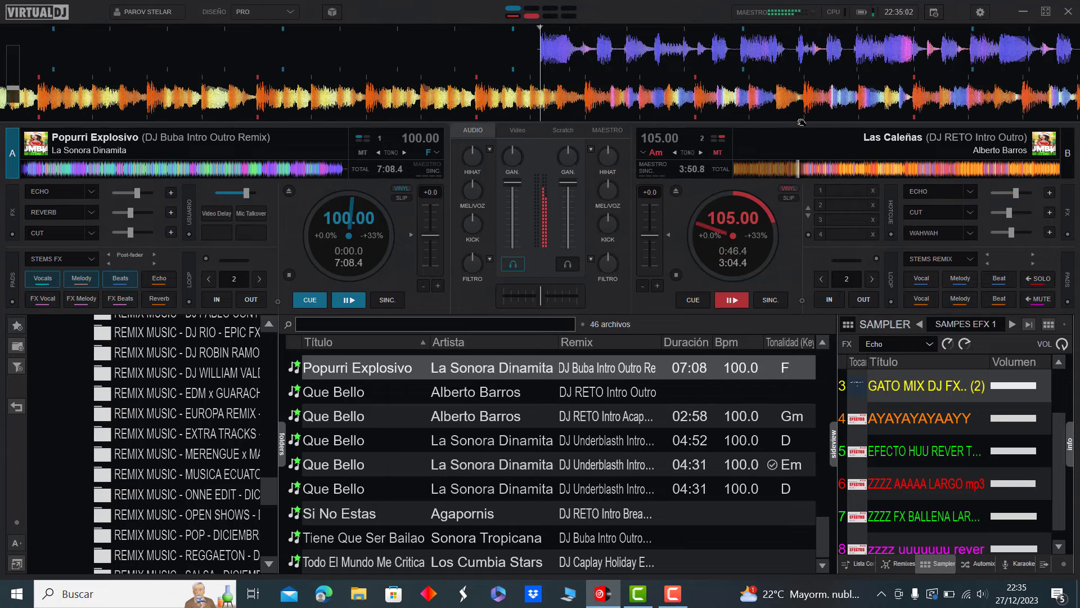
{"action": "left_click", "coordinate": [809, 168]}
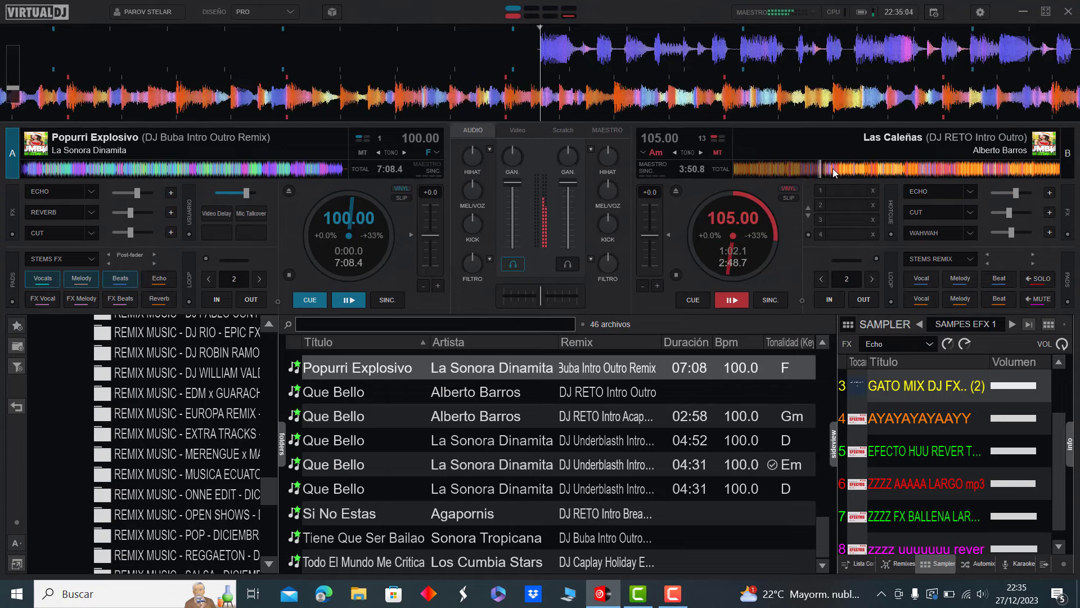
{"action": "left_click", "coordinate": [838, 168]}
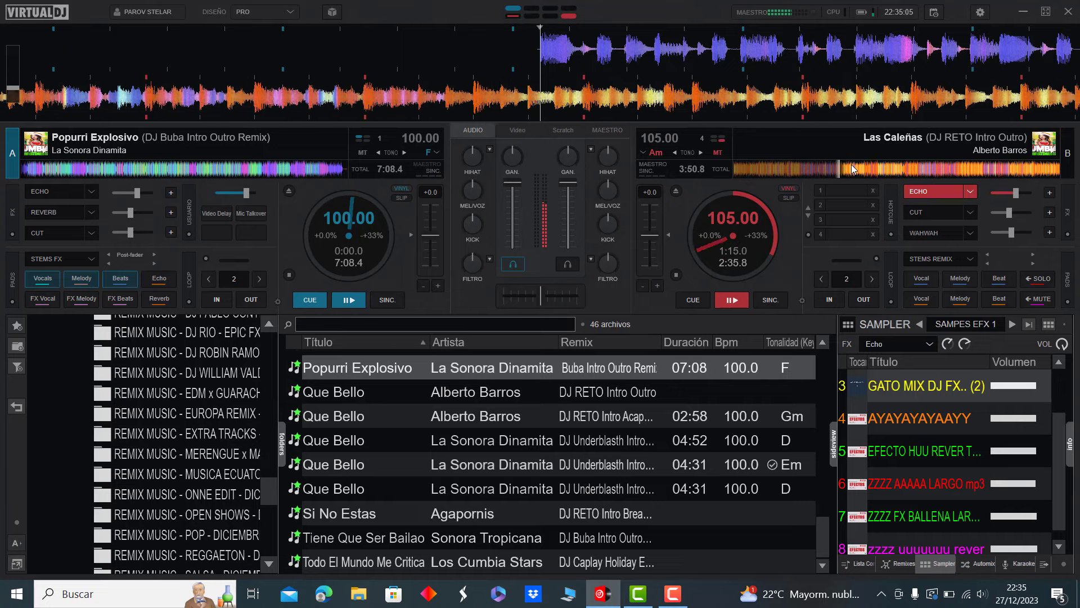
{"action": "left_click", "coordinate": [864, 168]}
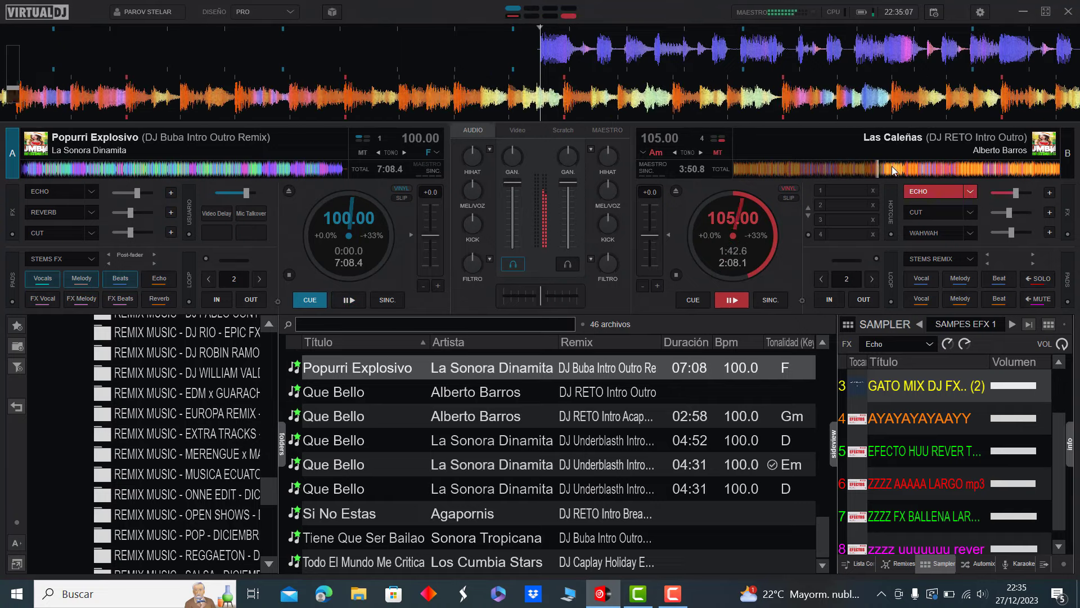
{"action": "left_click", "coordinate": [894, 168]}
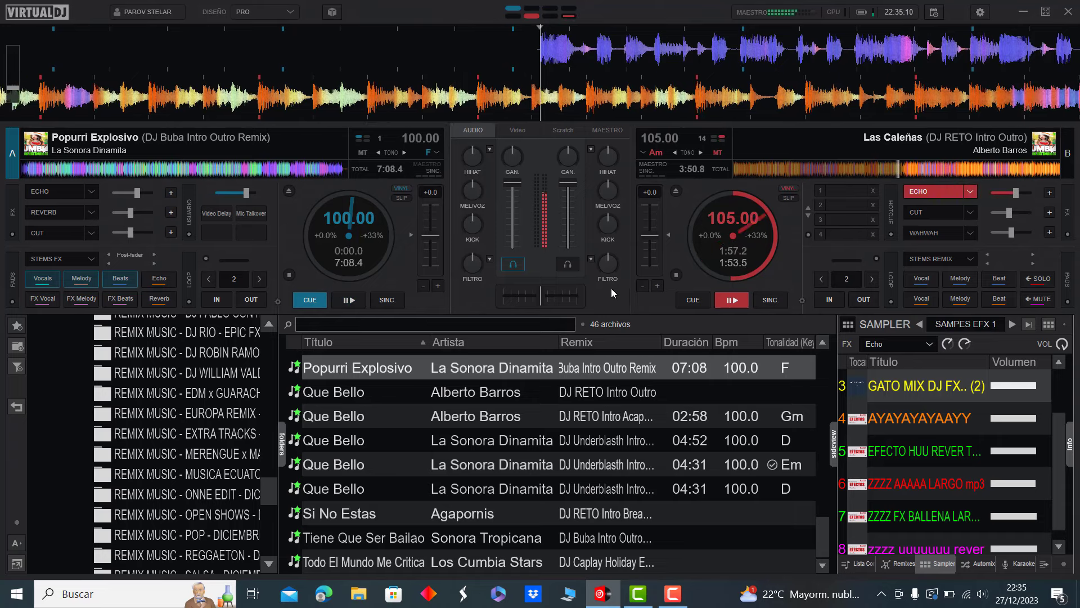
- Transition with Echo to Popurri Explosivo on deck A and load Si No Estas (DJ RETO Intro Break Acapella) onto deck B
{"action": "key", "text": "space"}
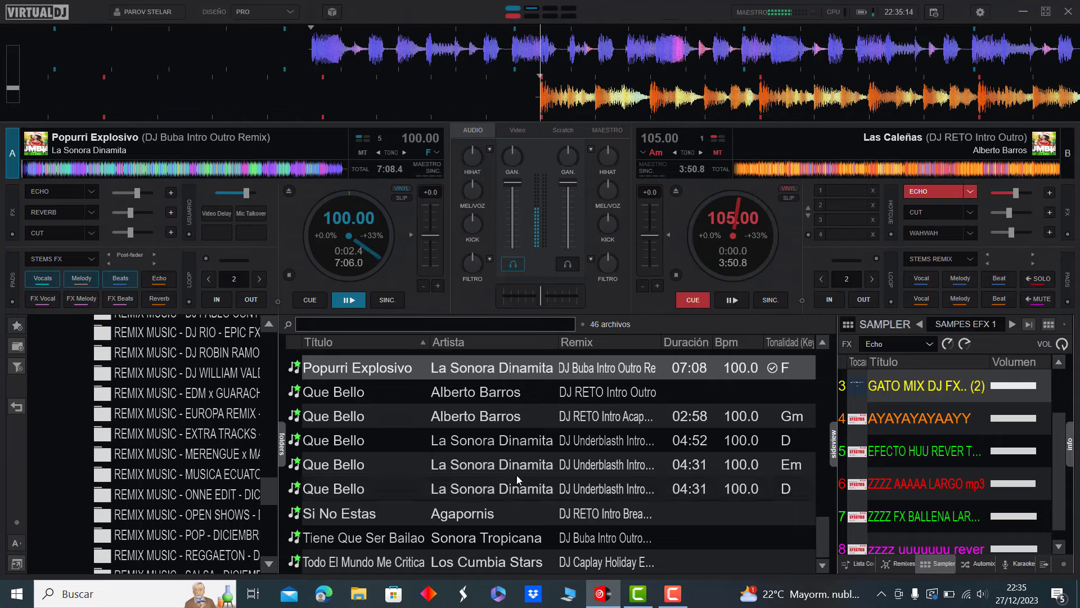
{"action": "double_click", "coordinate": [350, 518]}
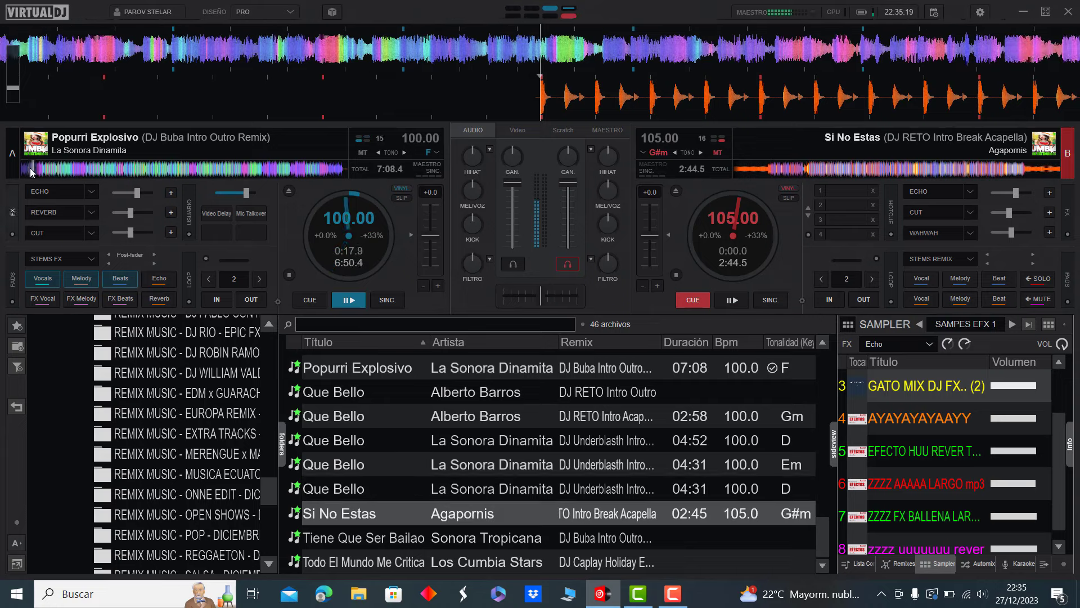
- Skip through Popurri Explosivo on deck A in successive jumps with Echo to about 3:47
{"action": "key", "text": "4"}
{"action": "left_click", "coordinate": [58, 170]}
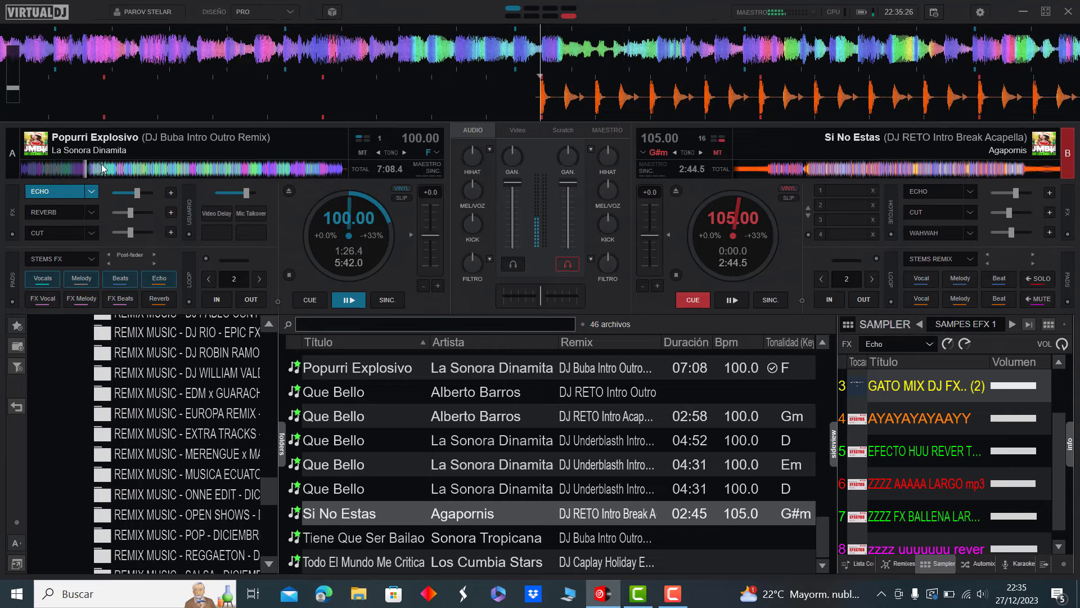
{"action": "left_click", "coordinate": [130, 168]}
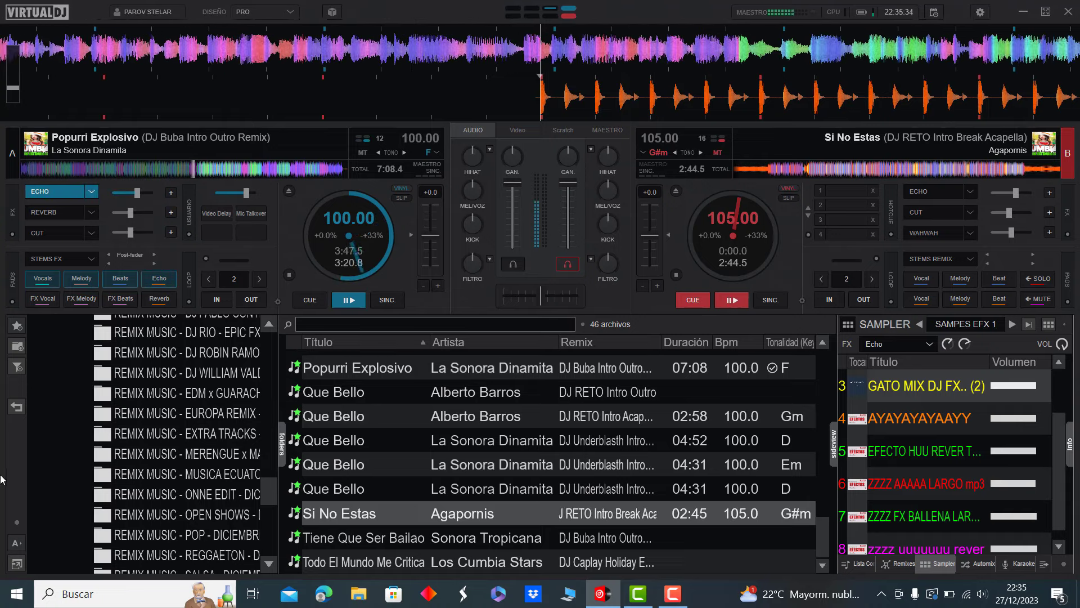
- Transition with Echo to Si No Estas on deck B and load Tiene Que Ser Bailao (DJ Buba Intro Outro Remix) onto deck A
{"action": "key", "text": "space"}
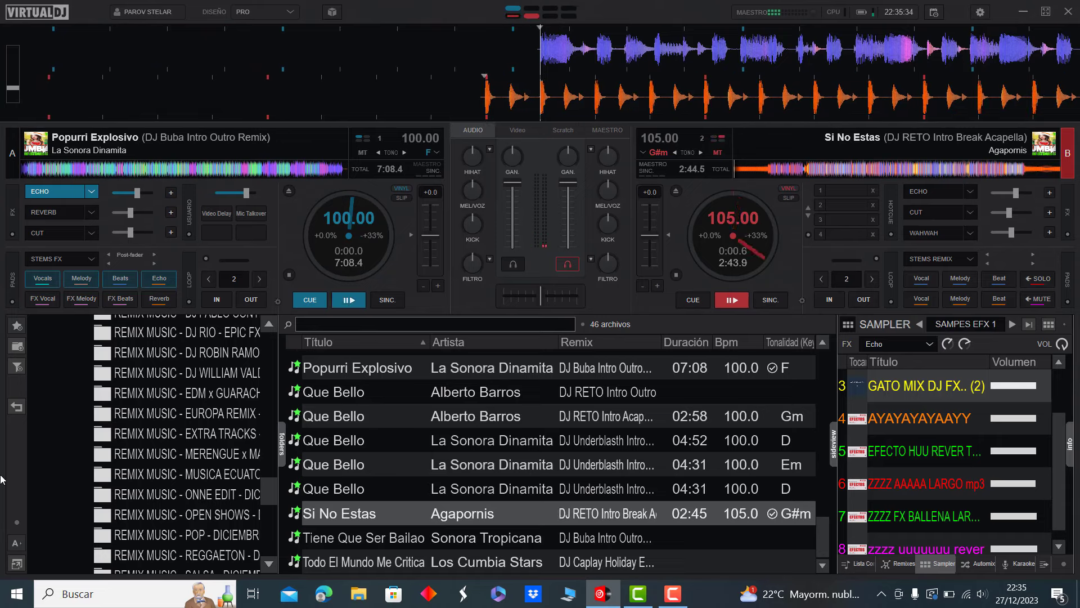
{"action": "double_click", "coordinate": [429, 538]}
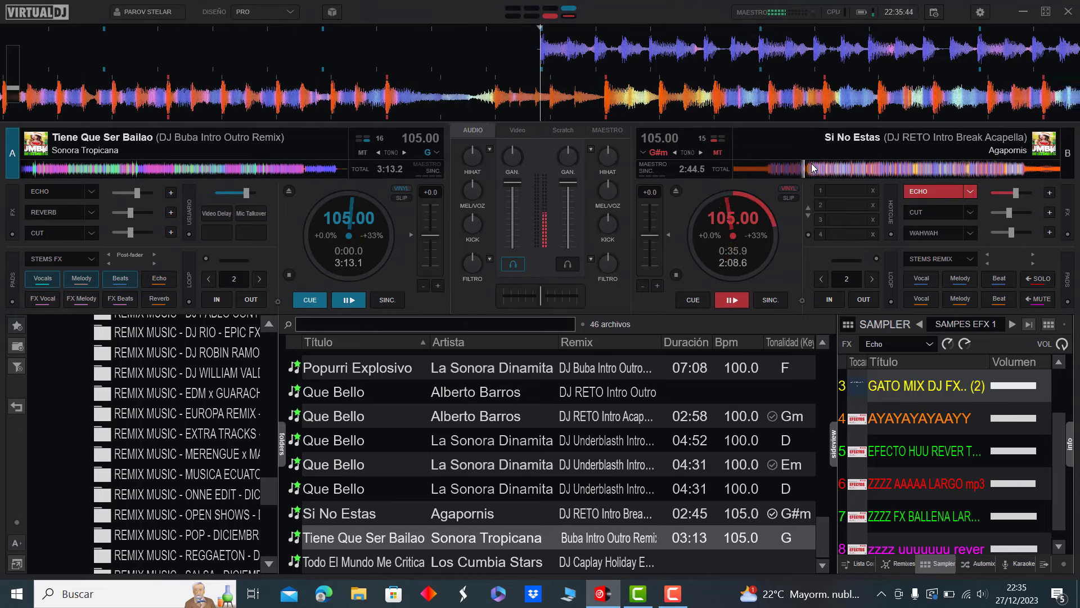
- Skip ahead in Si No Estas on deck B to about 1:29 and transition with Echo to Tiene Que Ser Bailao on deck A
{"action": "left_click_drag", "start_coordinate": [824, 169], "coordinate": [869, 169]}
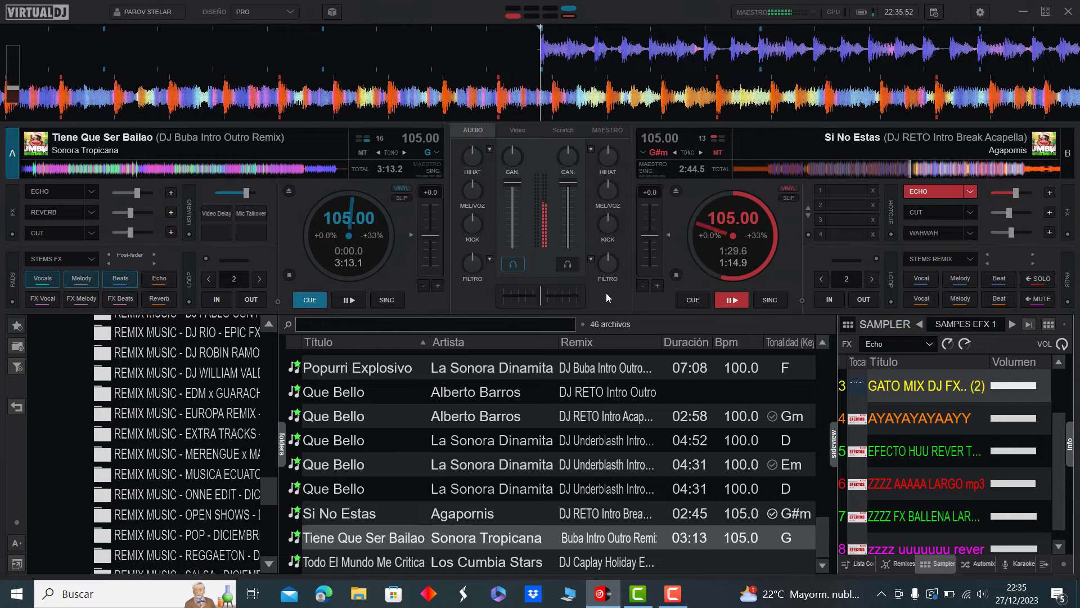
{"action": "key", "text": "space"}
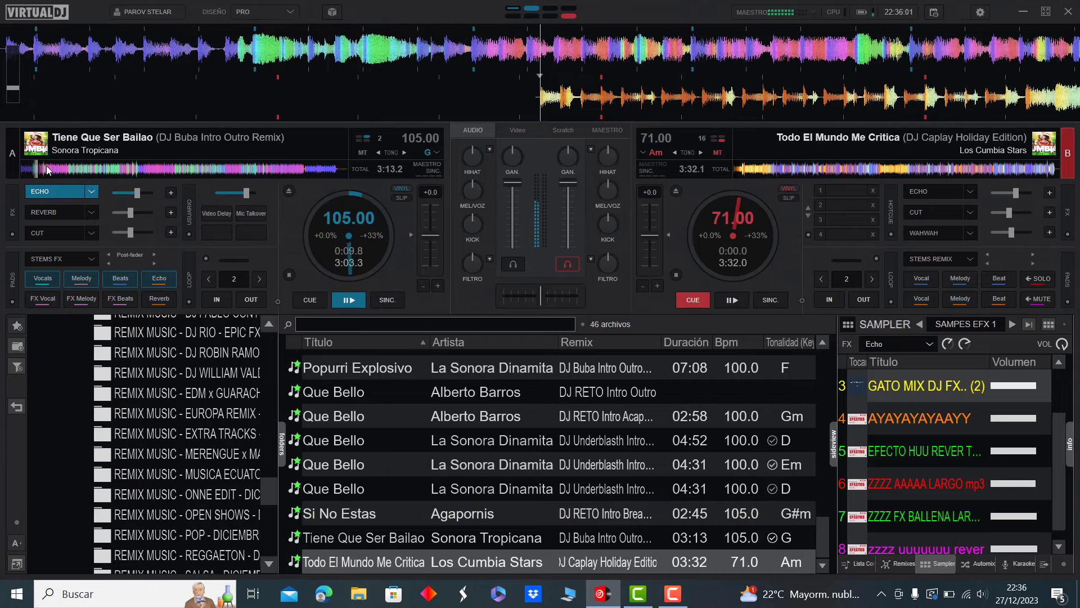
- Skip through Tiene Que Ser Bailao on deck A in successive jumps with Echo bursts to about 1:31
{"action": "left_click", "coordinate": [72, 169]}
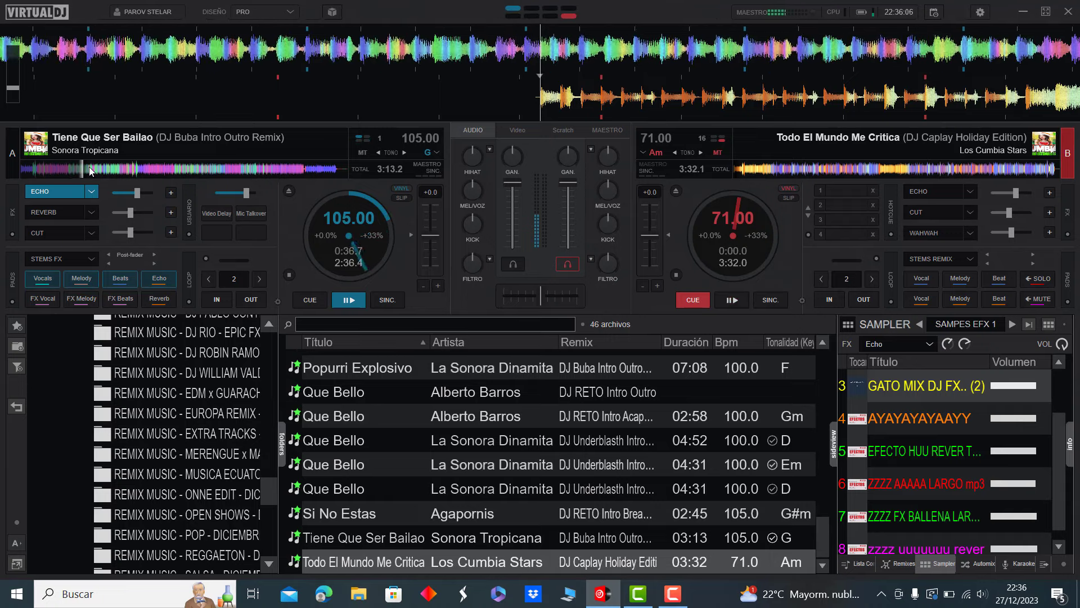
{"action": "left_click", "coordinate": [94, 169]}
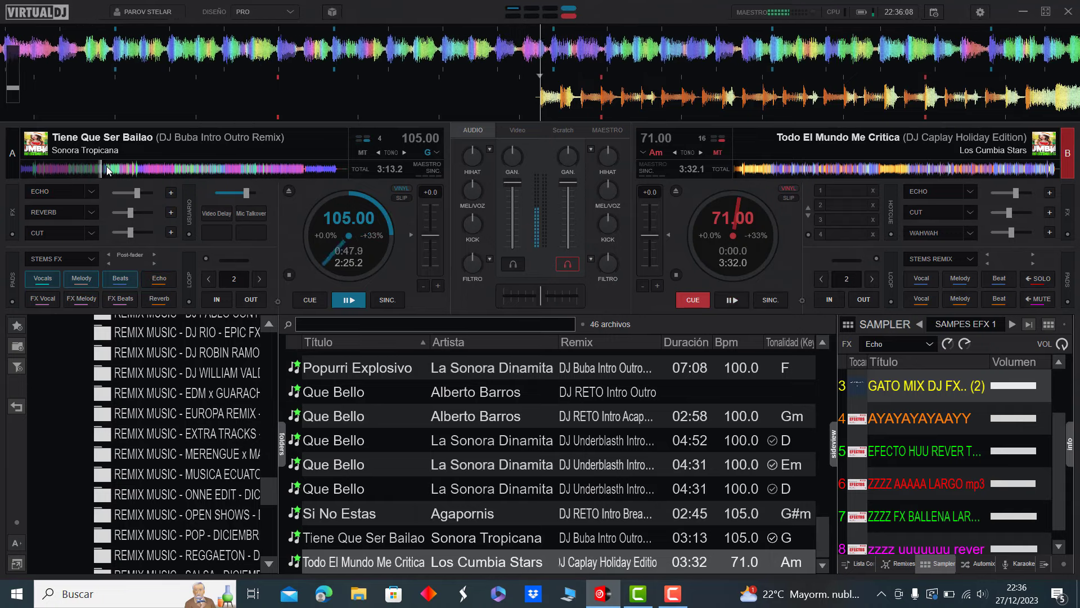
{"action": "left_click", "coordinate": [123, 170]}
{"action": "left_click", "coordinate": [137, 170]}
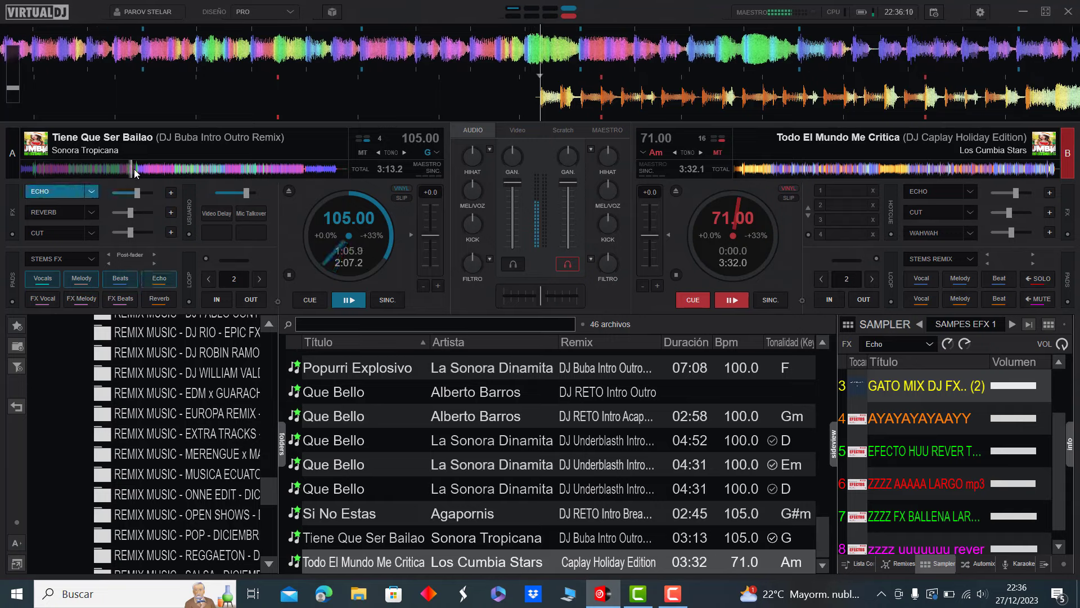
{"action": "left_click", "coordinate": [175, 169]}
- Transition with Echo to Todo El Mundo Me Critica (DJ Caplay Holiday Edition) on deck B
{"action": "key", "text": "e"}
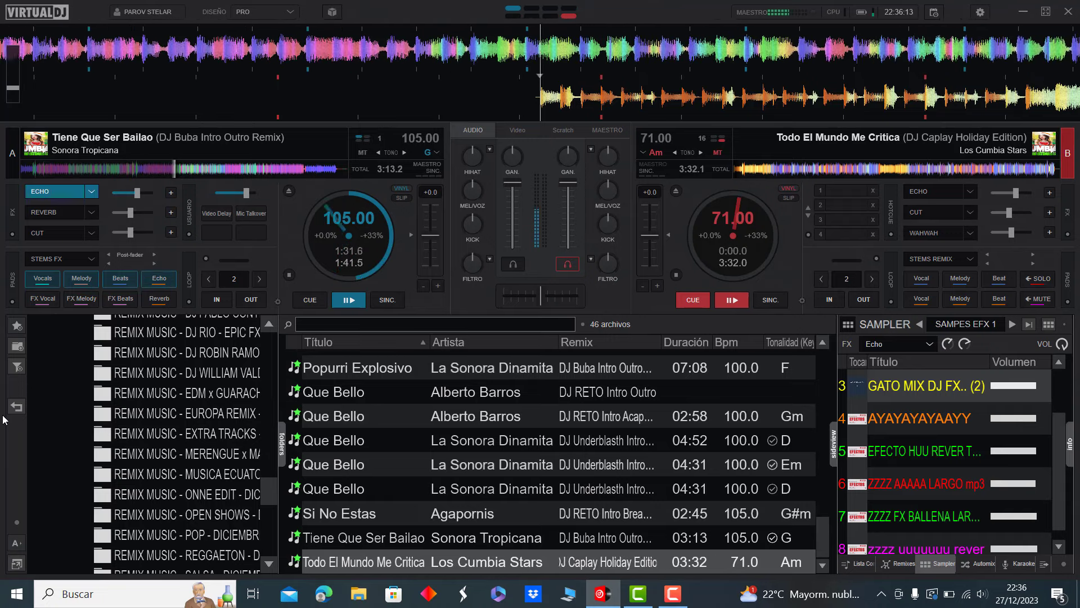
{"action": "key", "text": "space"}
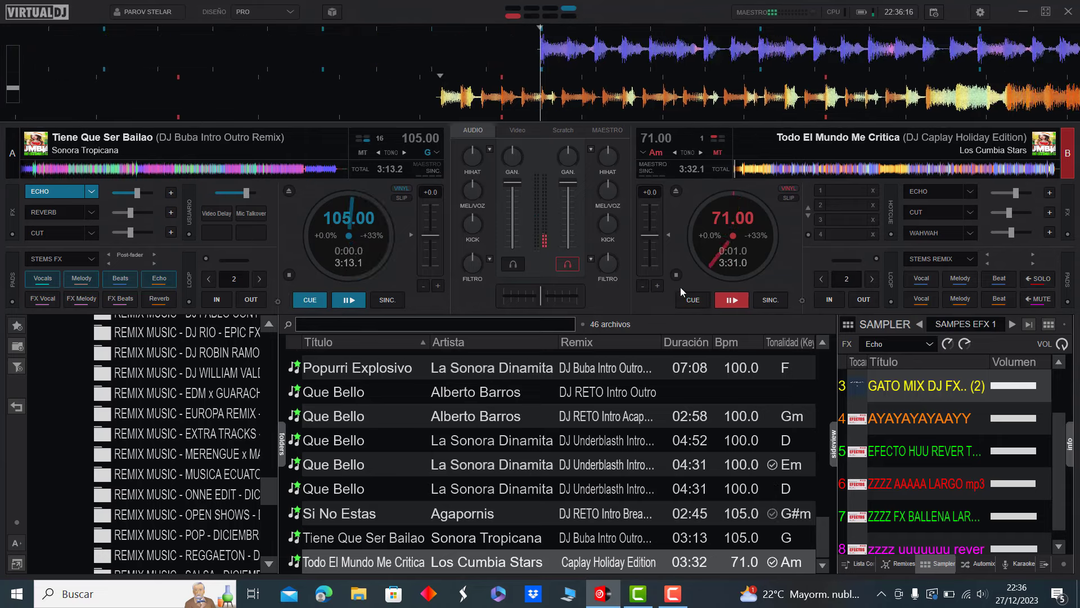
- Skip through Todo El Mundo Me Critica on deck B with Echo bursts to about 1:57 and raise the deck's filter to >3.0 kHz
{"action": "left_click", "coordinate": [762, 168]}
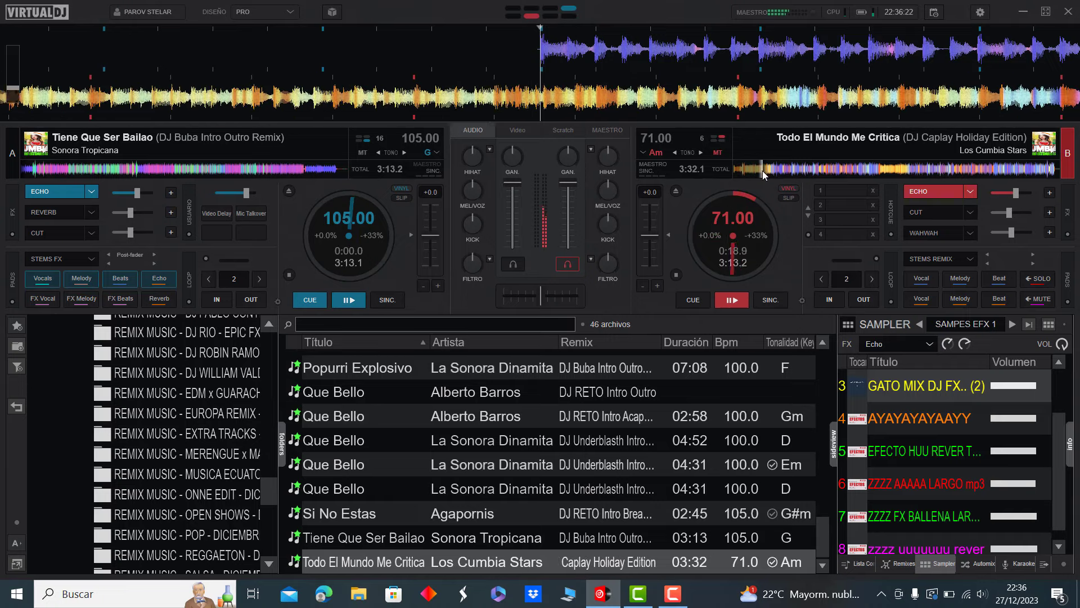
{"action": "left_click", "coordinate": [776, 168]}
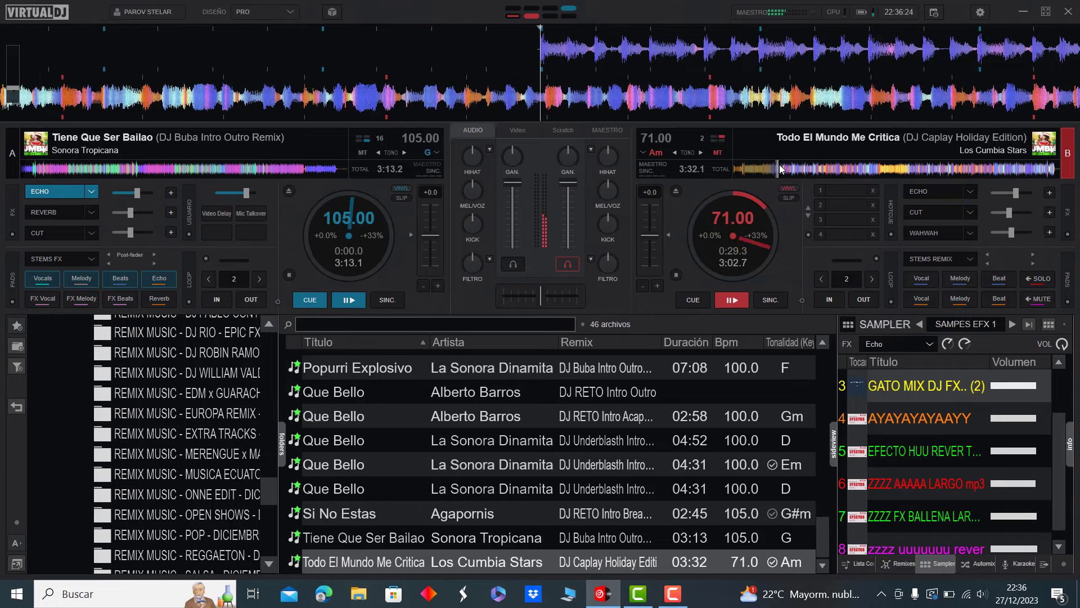
{"action": "left_click", "coordinate": [800, 169]}
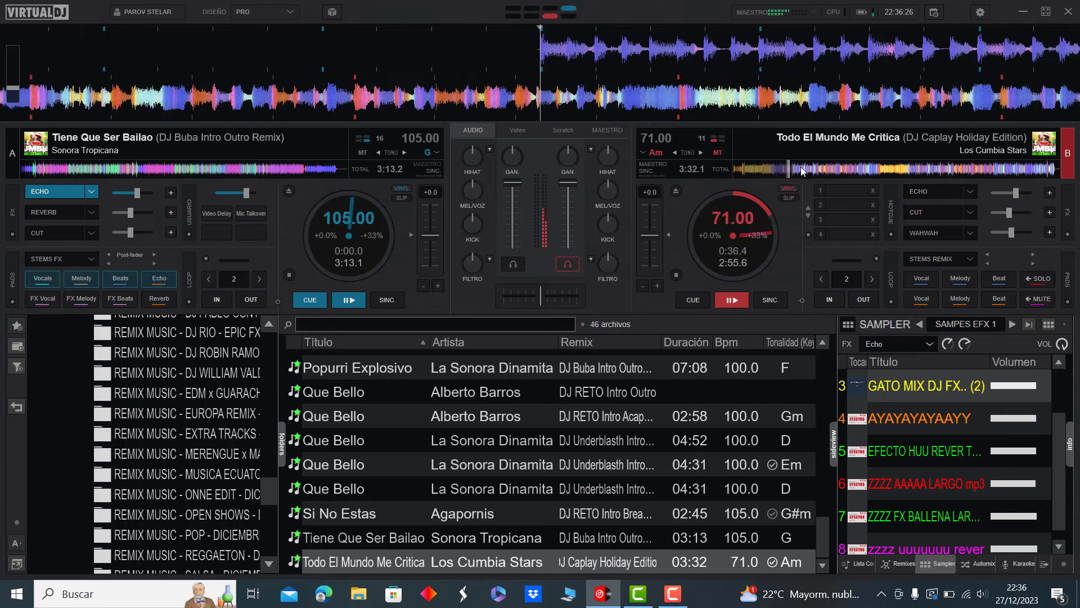
{"action": "left_click", "coordinate": [823, 169]}
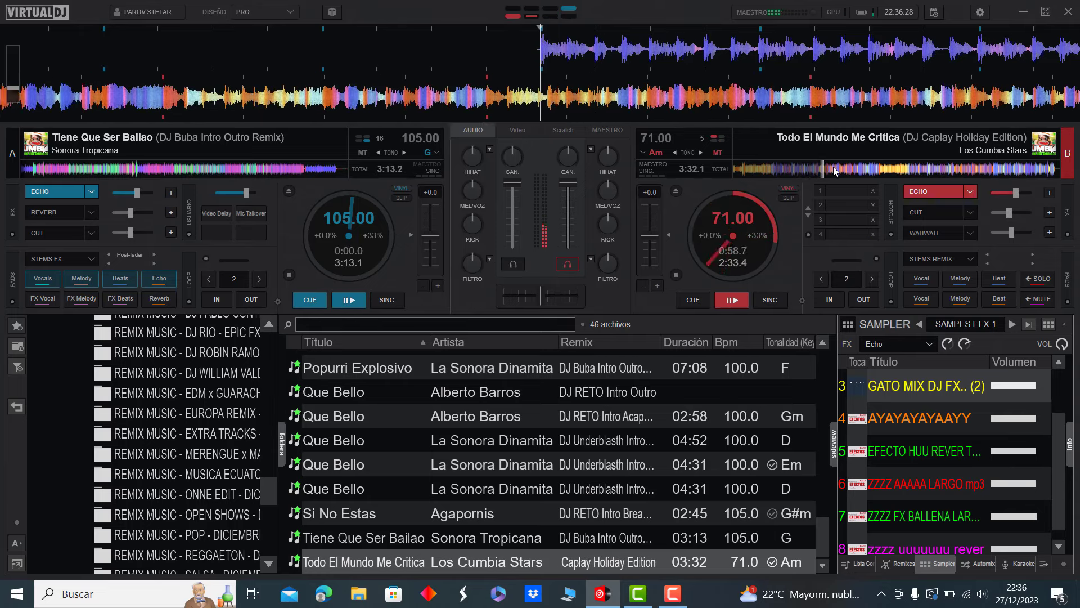
{"action": "left_click", "coordinate": [848, 169]}
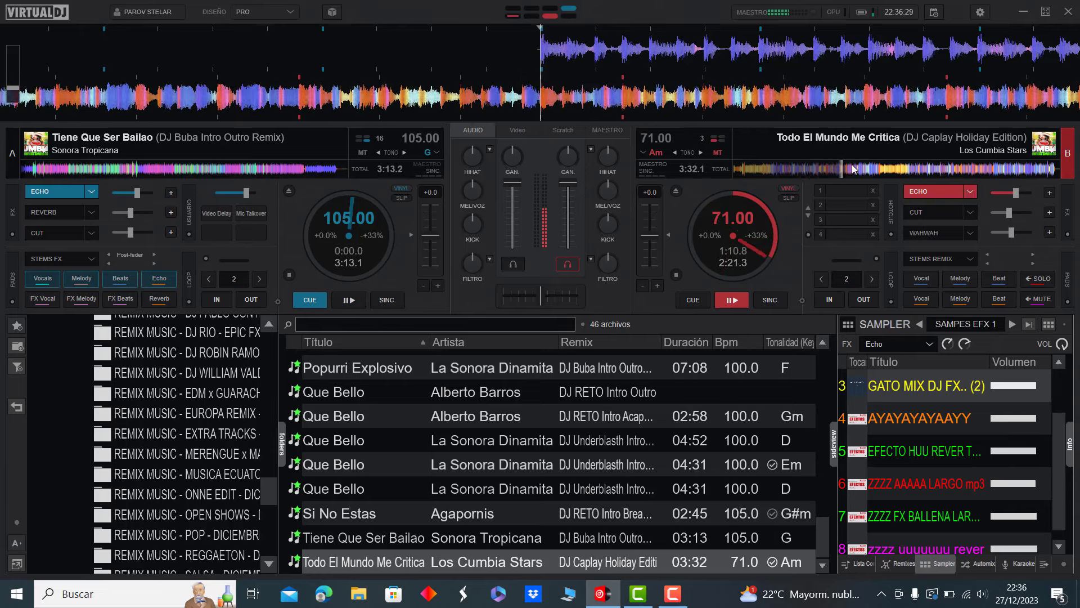
{"action": "left_click", "coordinate": [864, 169]}
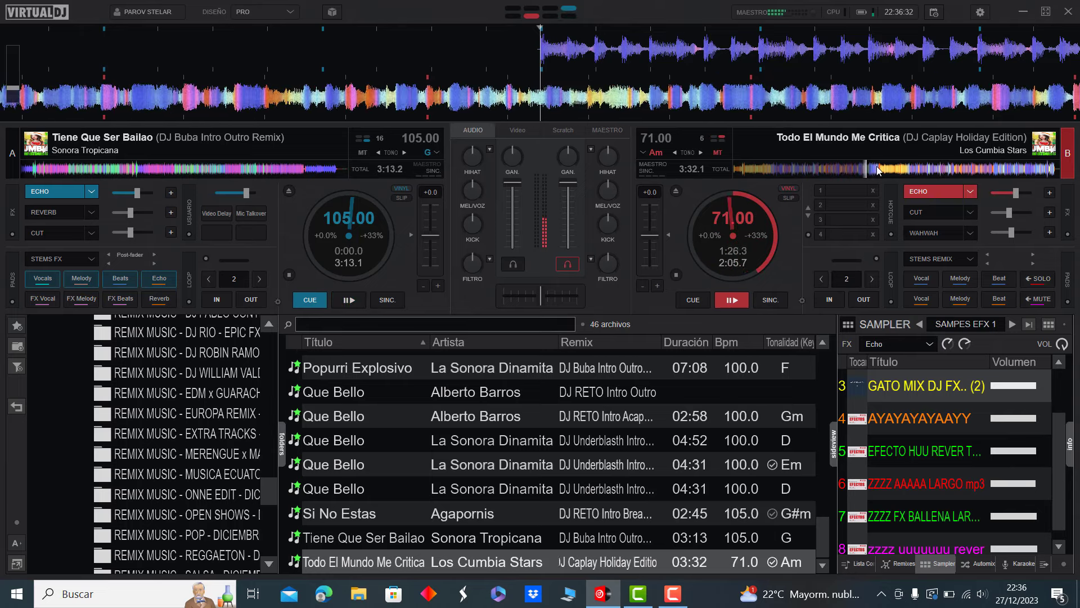
{"action": "left_click", "coordinate": [892, 169]}
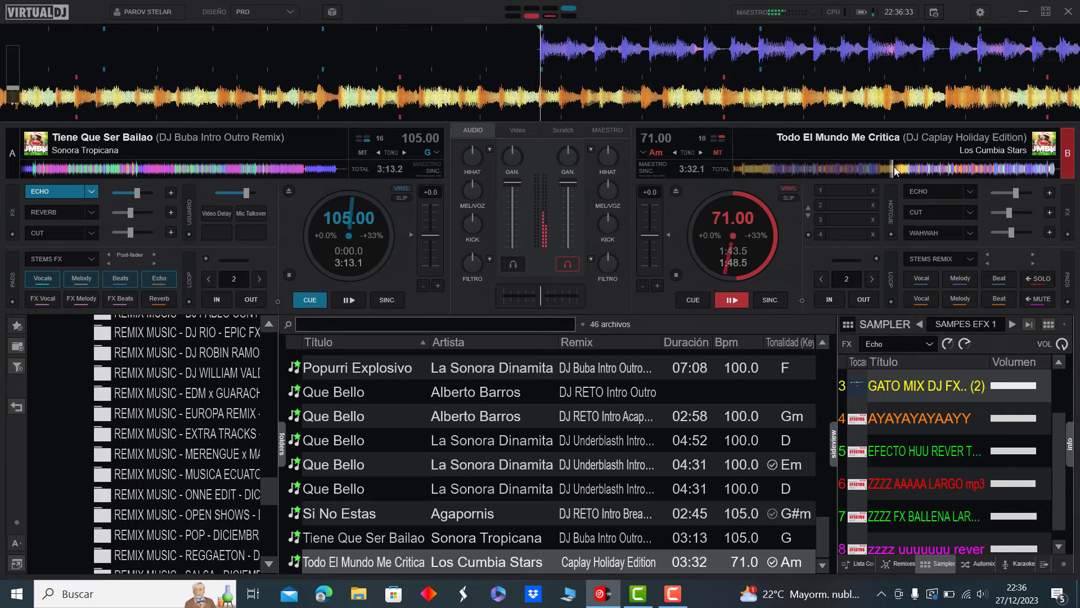
{"action": "left_click", "coordinate": [909, 169]}
{"action": "left_click_drag", "start_coordinate": [616, 262], "coordinate": [625, 245]}
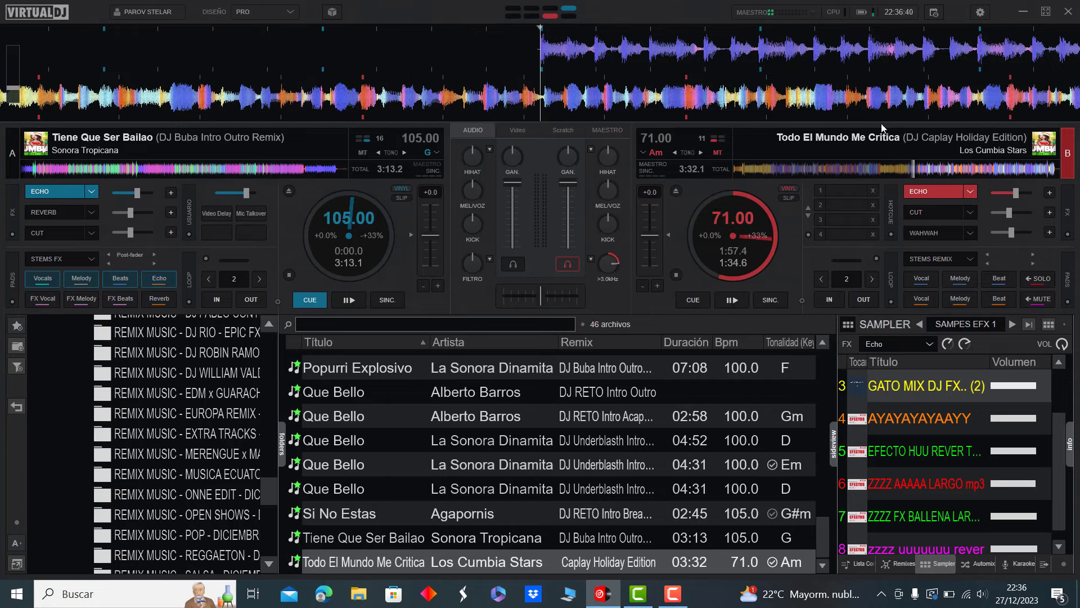